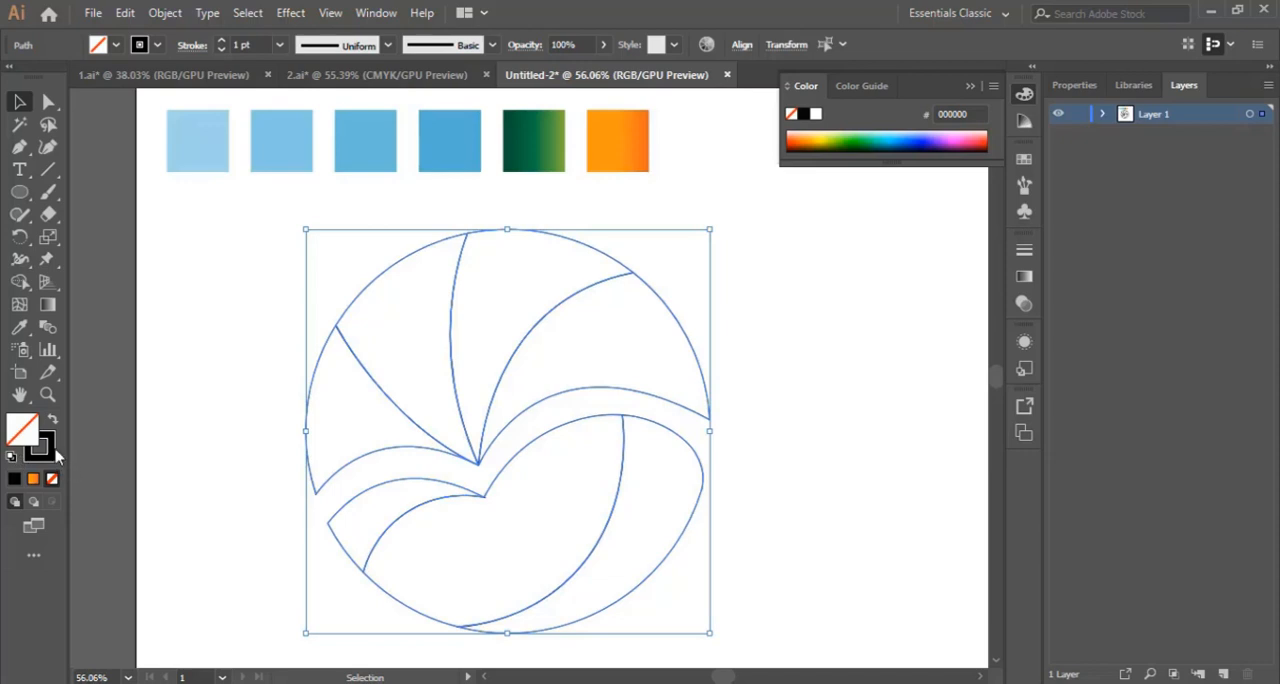
left_click(17, 480)
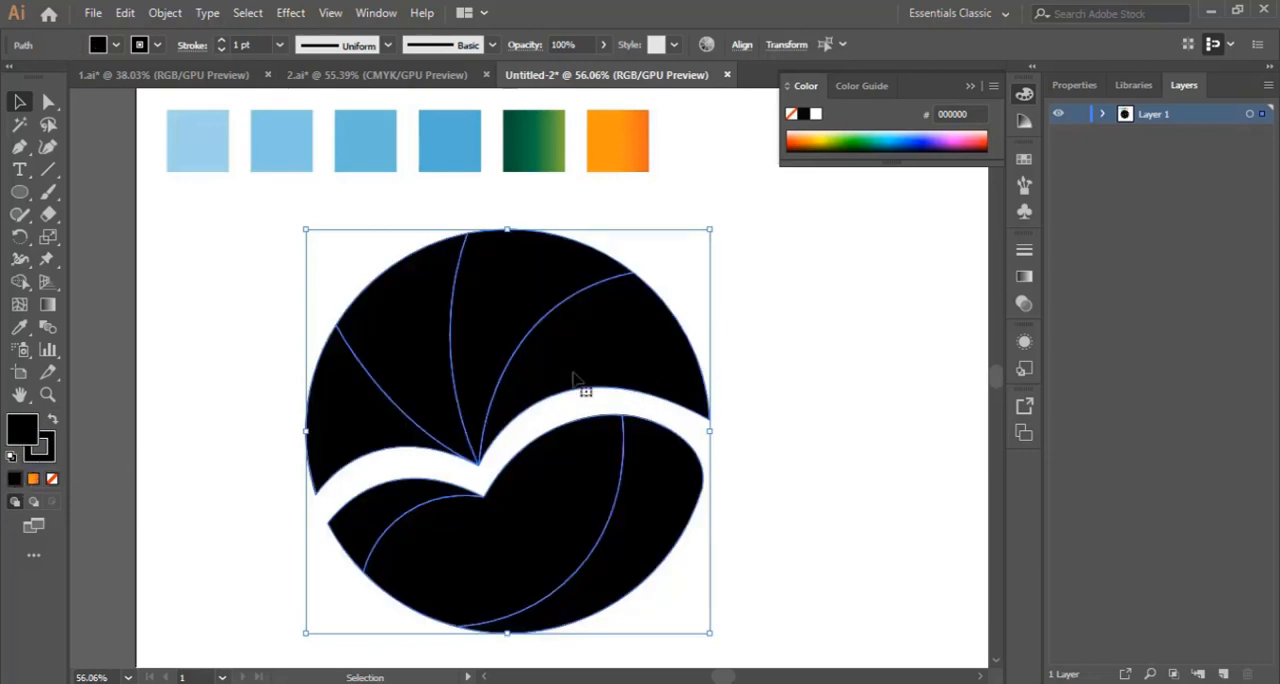
left_click(772, 381)
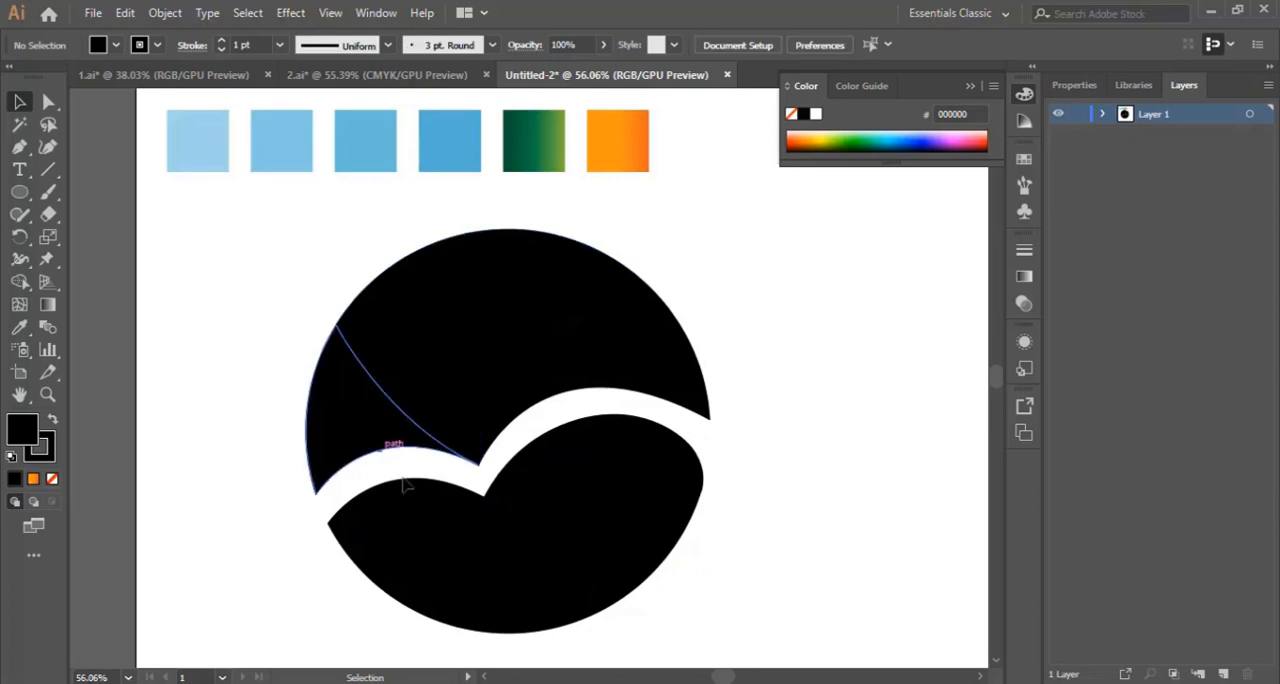
key("ctrl+z")
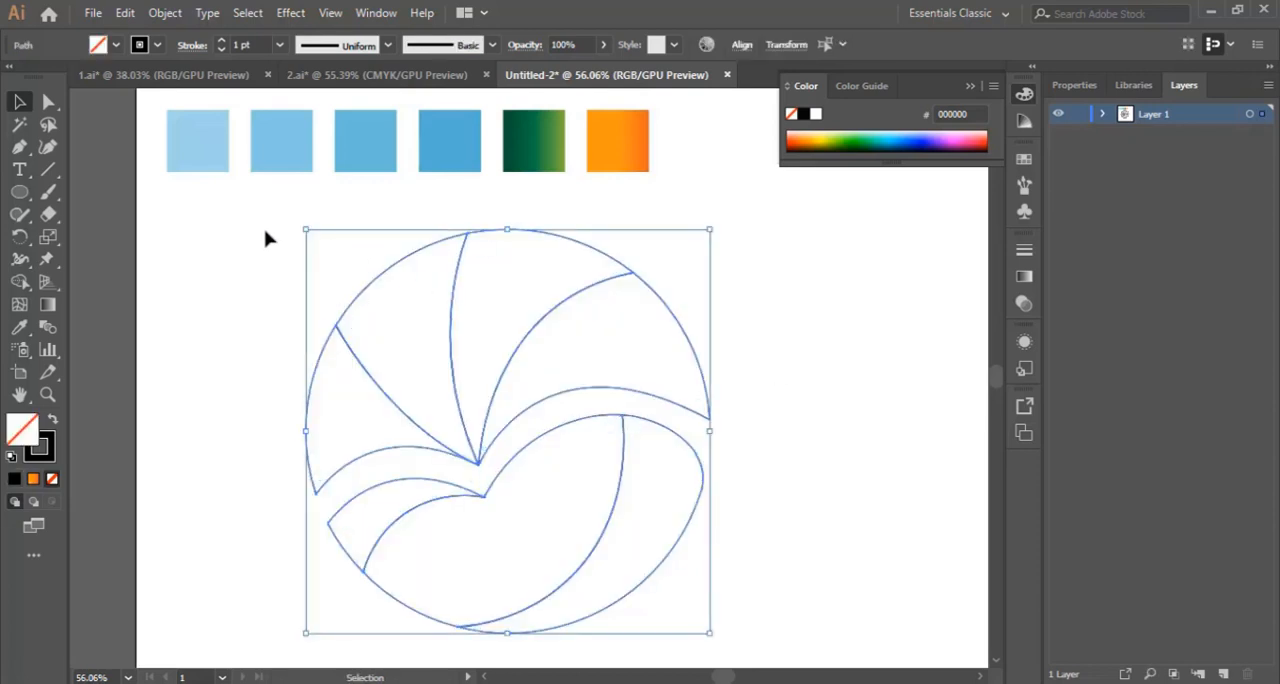
Step: Select the whole circle artwork and use Shape Builder with a black fill to turn each of its seven enclosed regions into a filled shape
left_click_drag(265, 238, 790, 619)
left_click(20, 282)
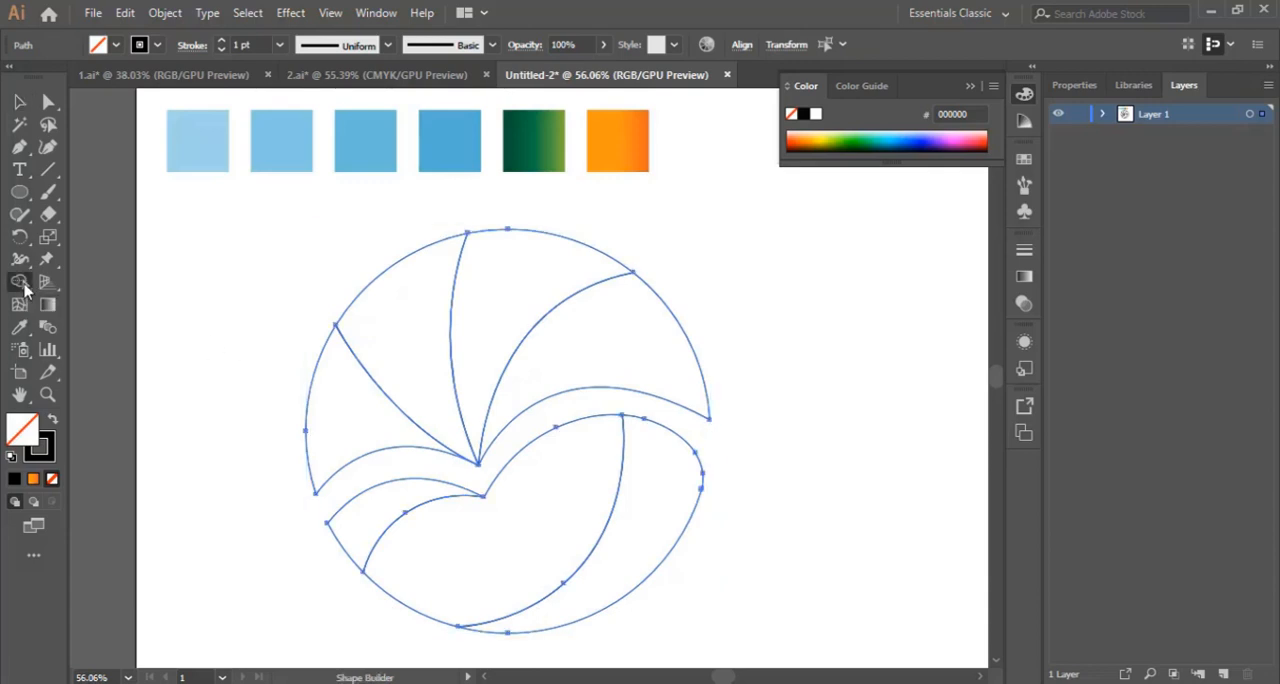
left_click(53, 421)
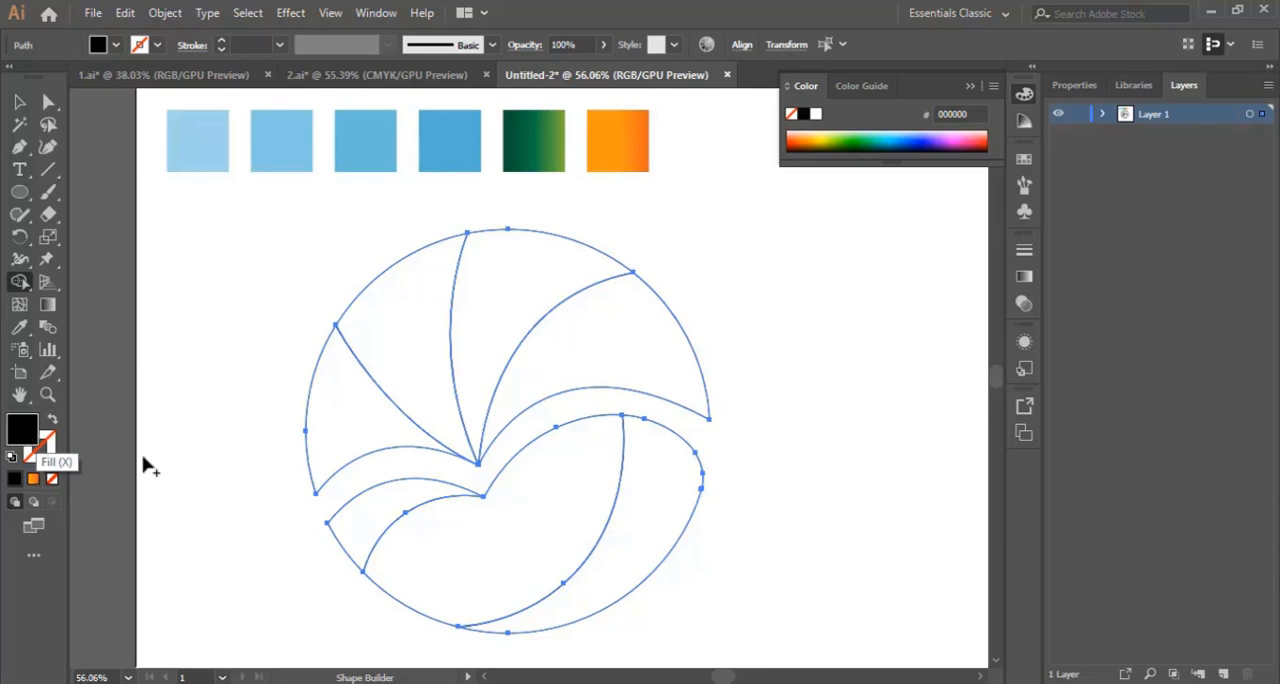
left_click(675, 510)
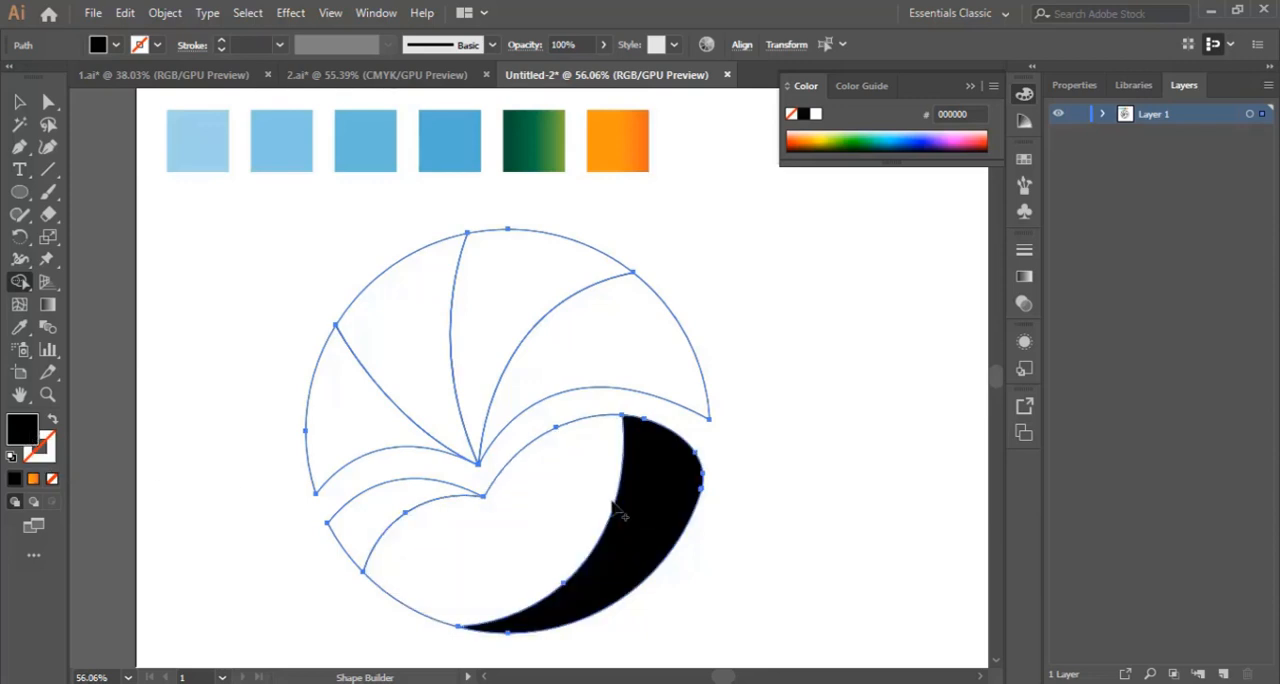
left_click(520, 509)
left_click(360, 513)
left_click(343, 434)
left_click(397, 349)
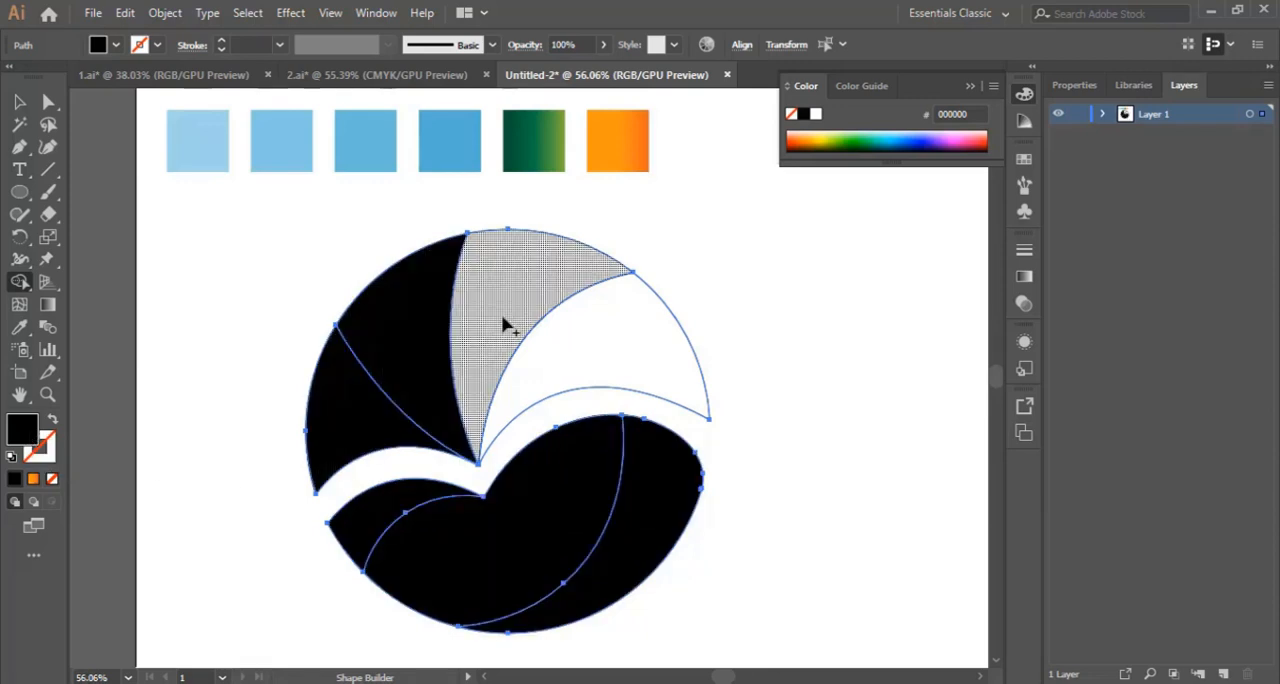
left_click(506, 323)
left_click(624, 366)
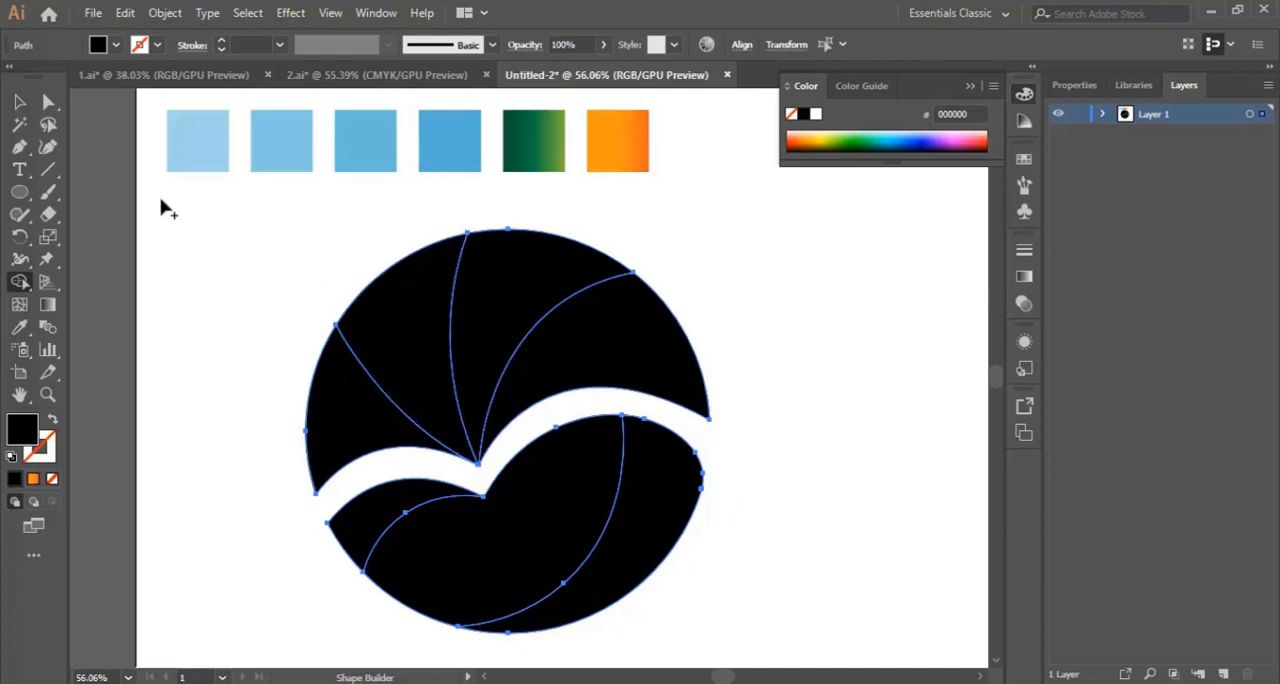
left_click(20, 102)
left_click(794, 430)
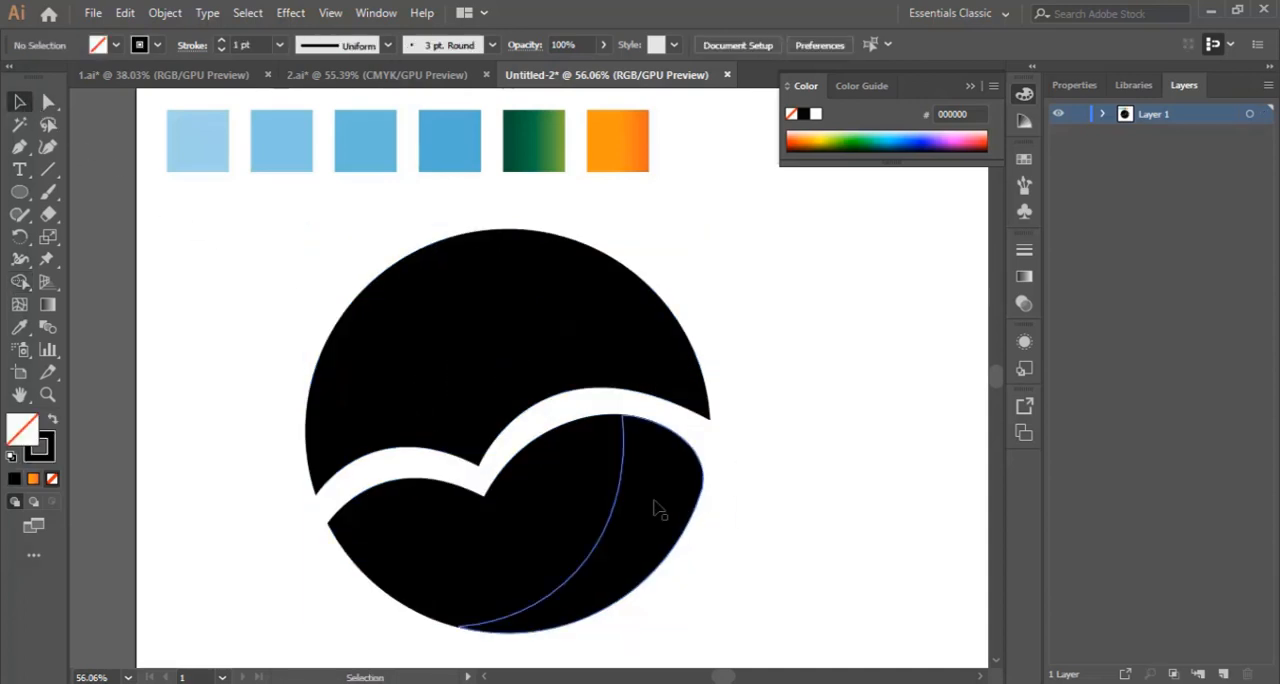
Step: Colour the rightmost segment of the upper fan with the lightest blue swatch, using the Eyedropper
left_click(622, 341)
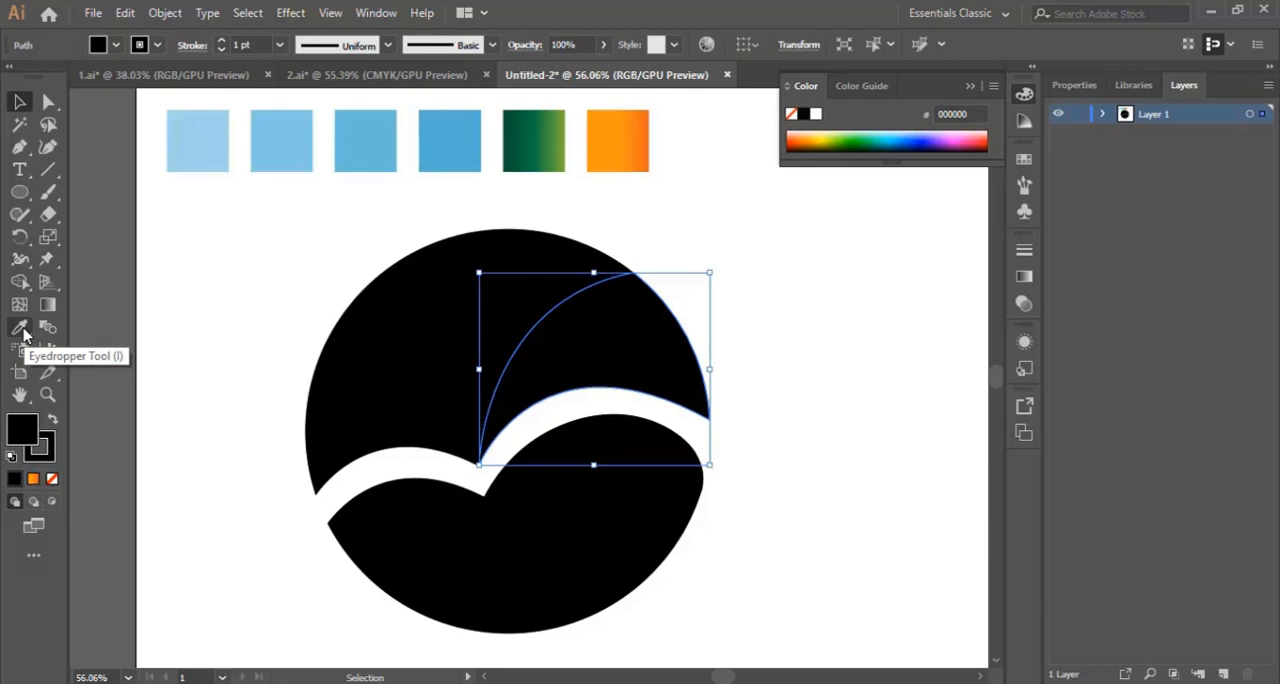
left_click(21, 330)
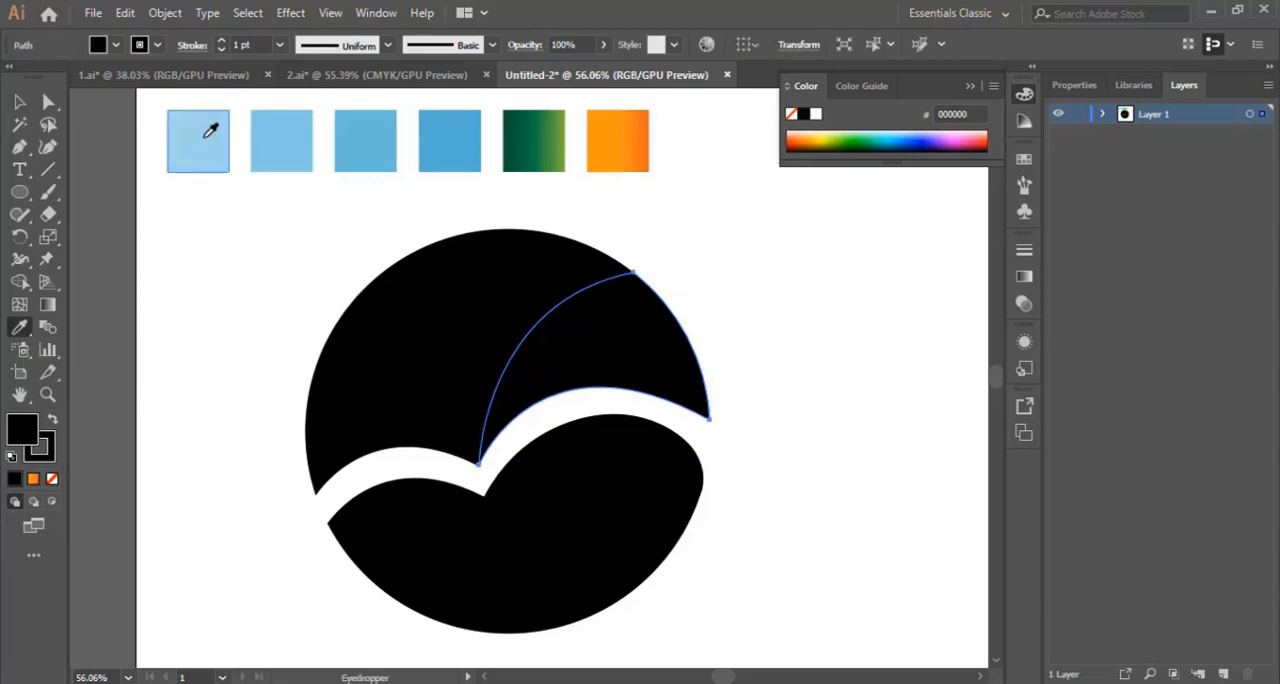
left_click(203, 139)
left_click(17, 101)
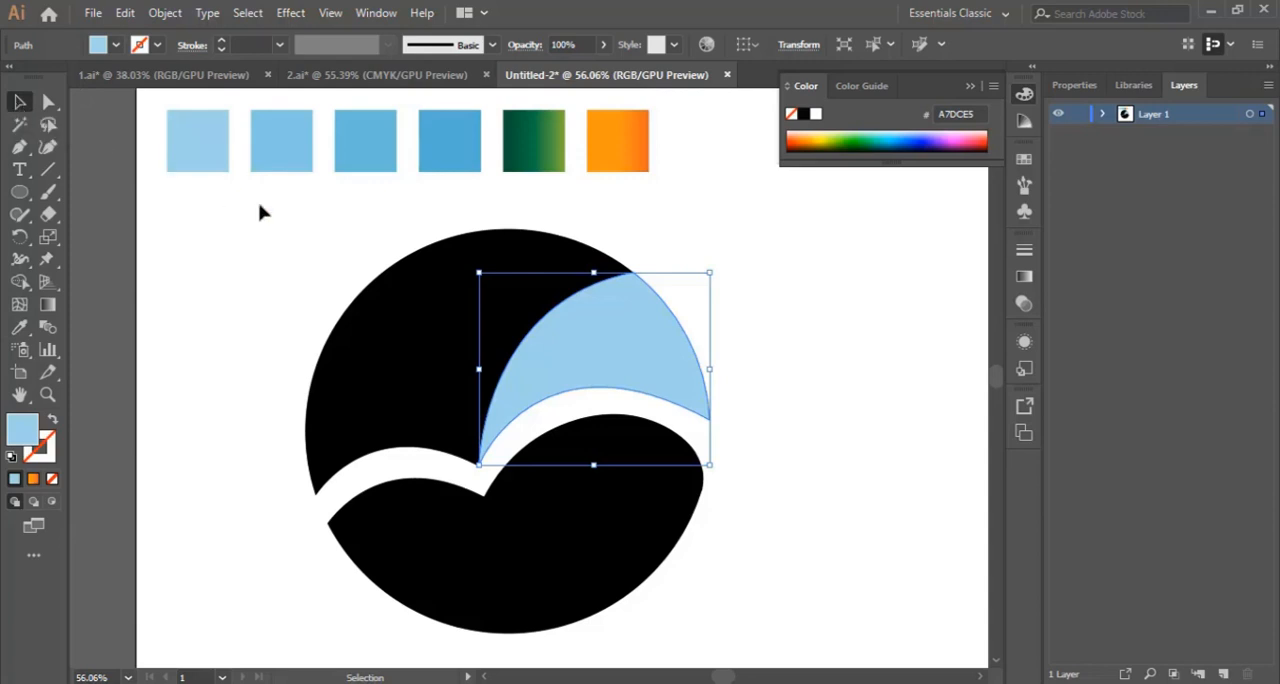
Step: Colour the upper fan's second segment from the right with the second blue swatch, using the Eyedropper
left_click(540, 250)
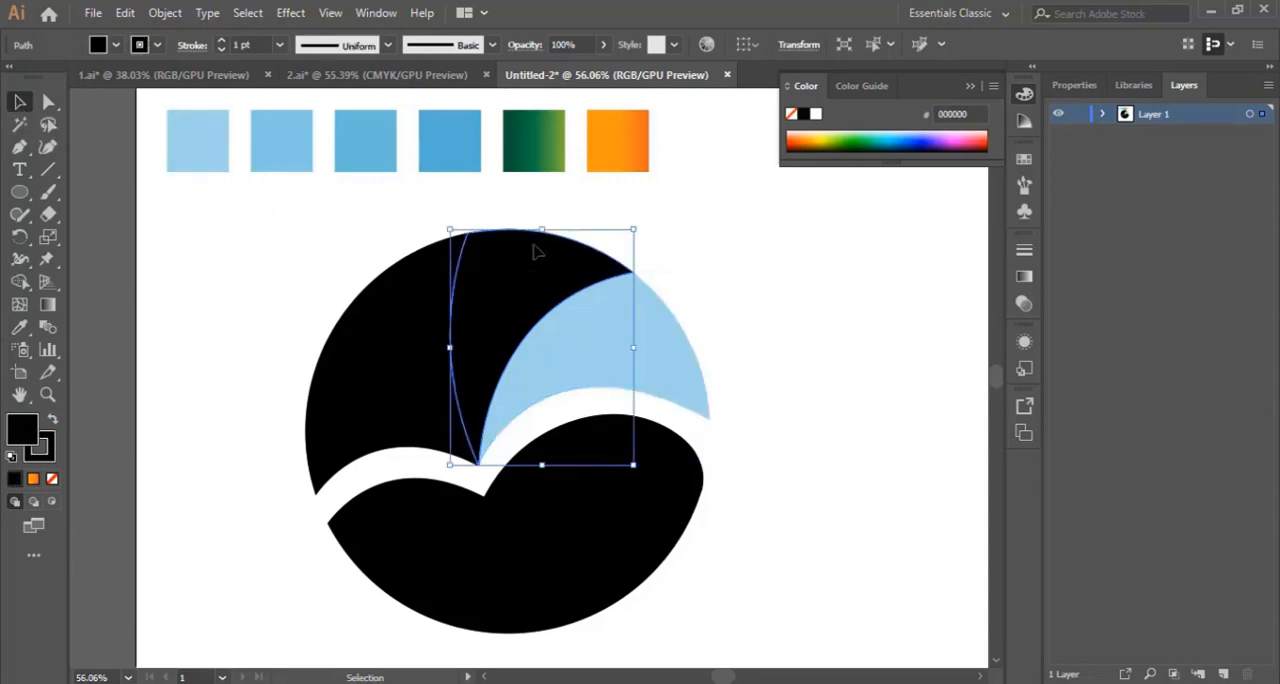
left_click(19, 327)
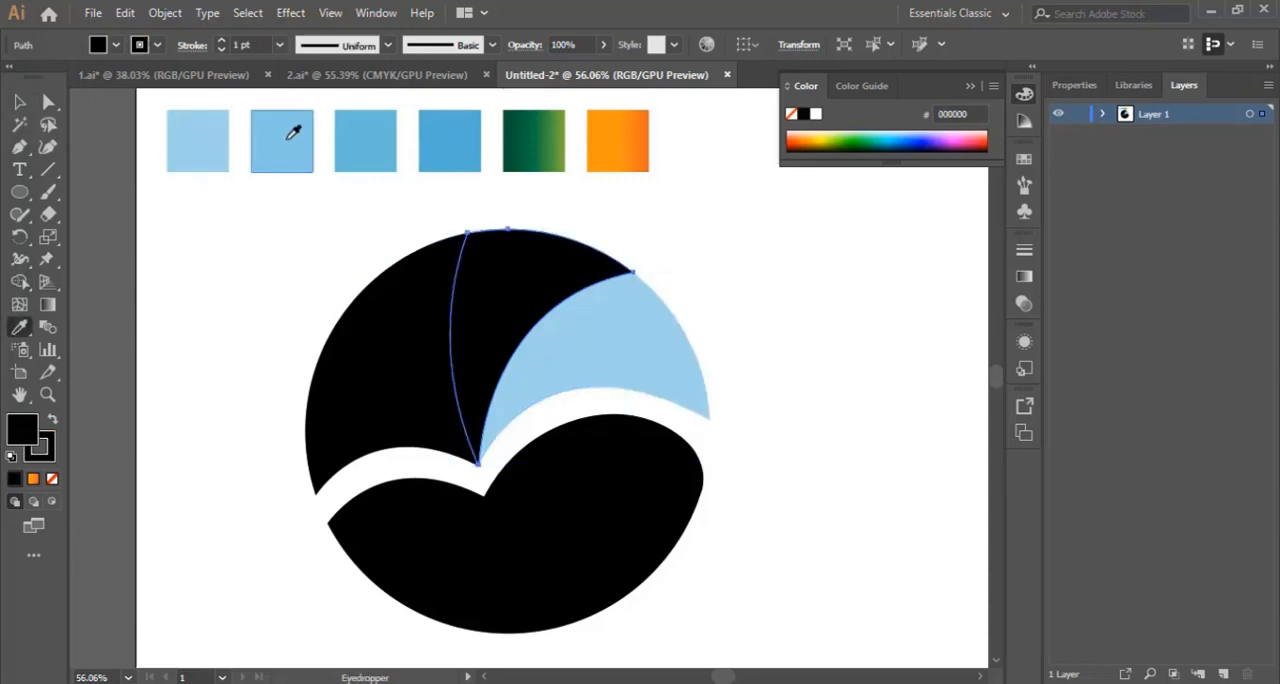
left_click(282, 148)
left_click(12, 106)
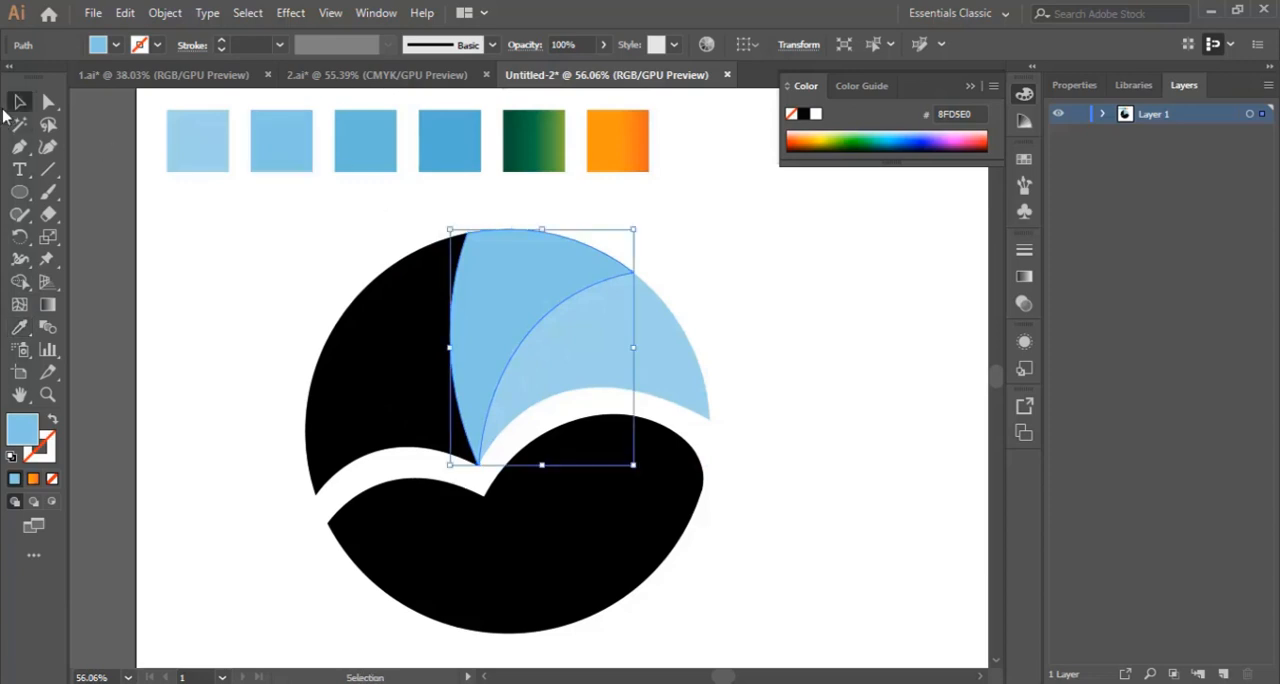
Step: Sample the third blue swatch onto the upper fan's third segment from the right with the Eyedropper
left_click(396, 315)
left_click(19, 327)
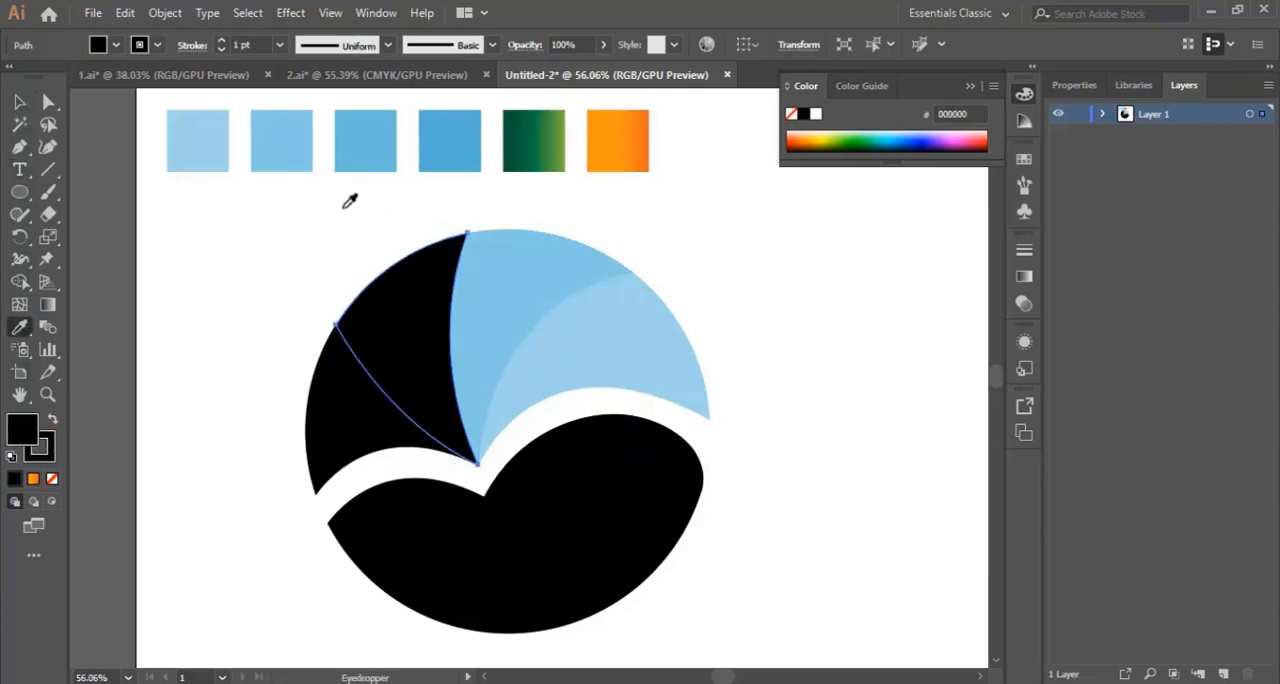
left_click(368, 142)
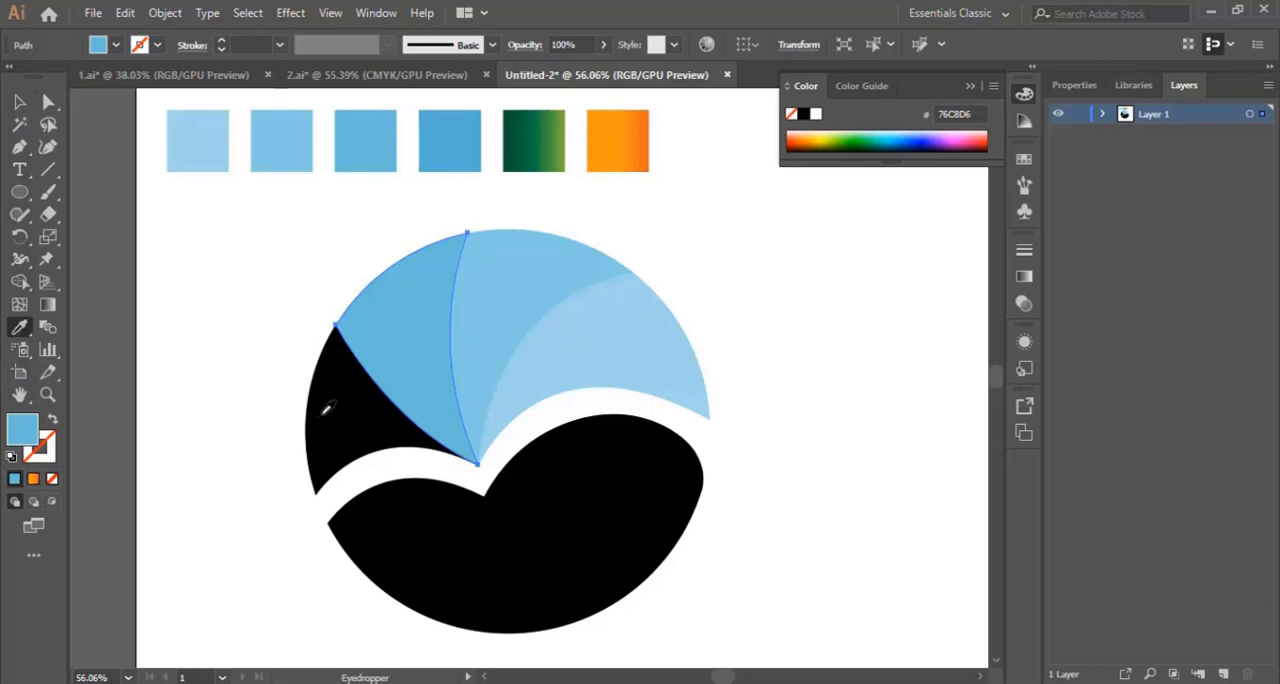
left_click(19, 102)
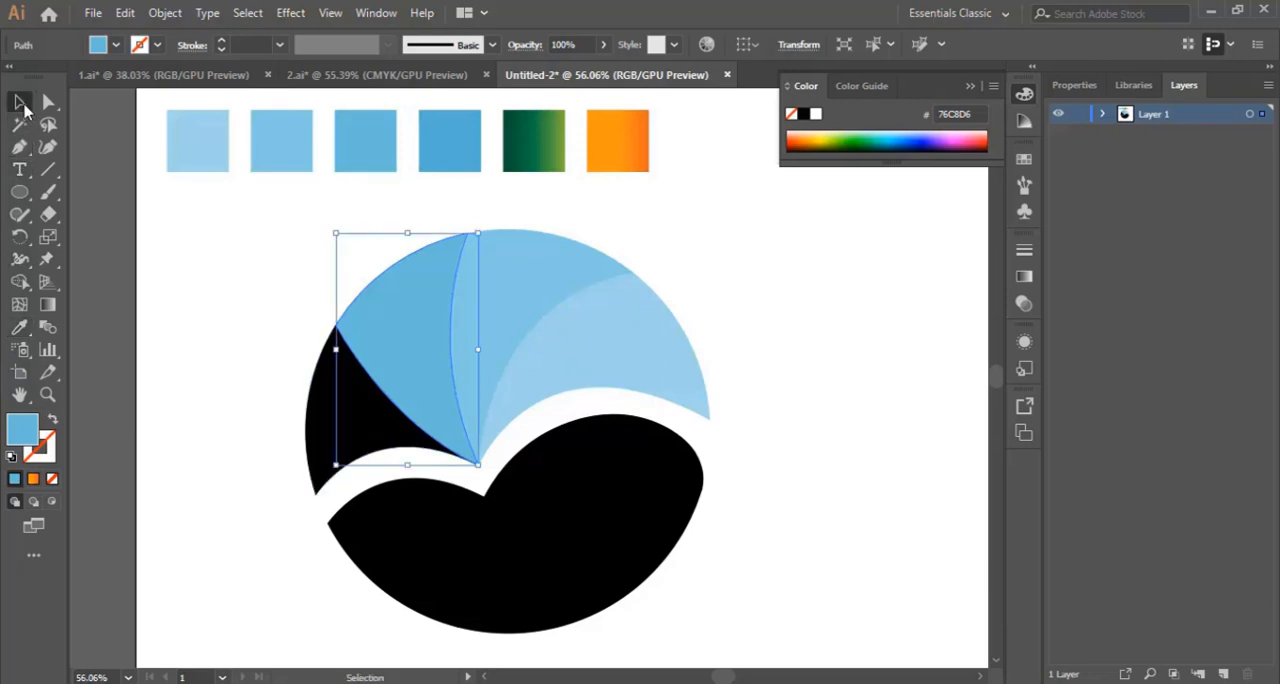
Step: Sample the darkest blue swatch onto the leftmost segment of the upper fan with the Eyedropper, and deselect it
left_click(336, 432)
left_click(22, 329)
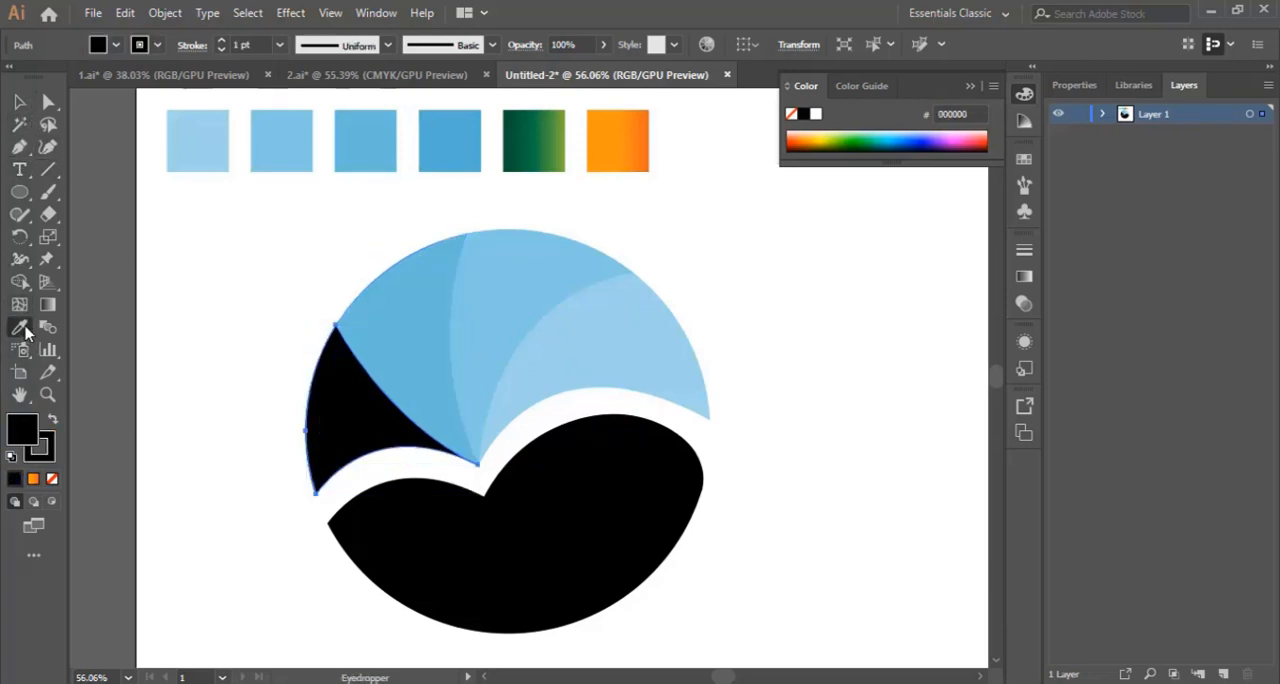
left_click(436, 139)
left_click(19, 102)
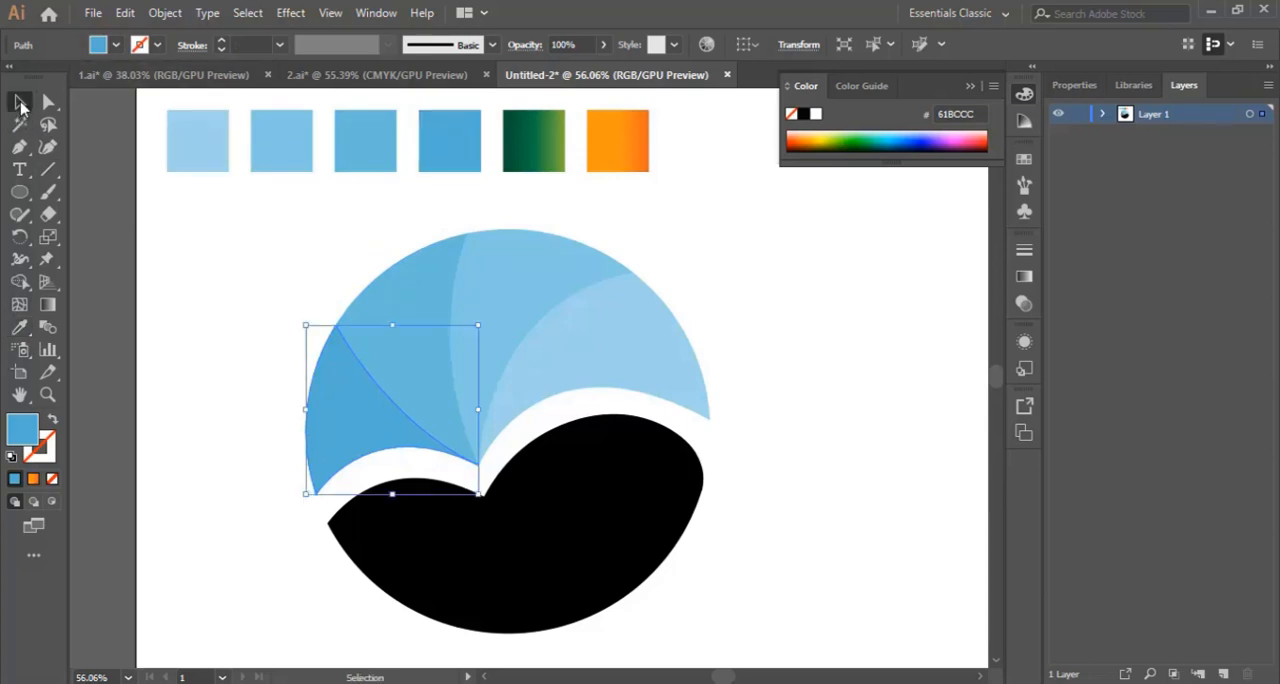
left_click(777, 346)
left_click(641, 343)
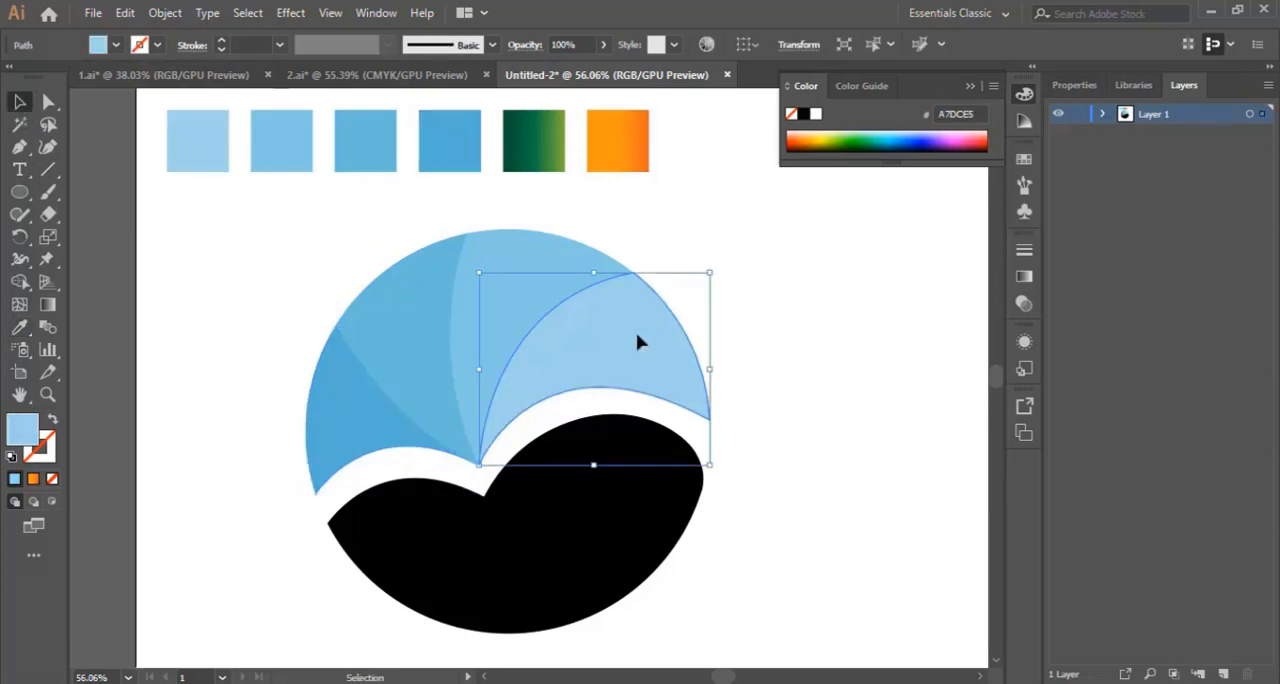
left_click(20, 329)
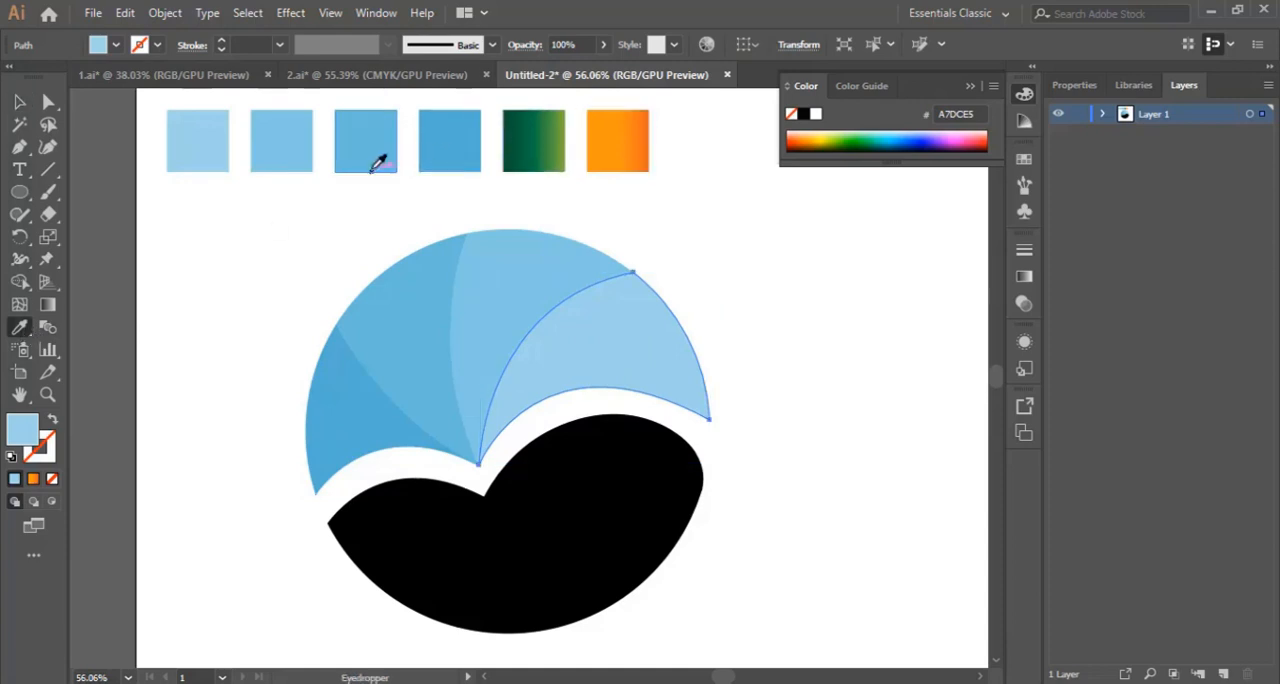
left_click(19, 102)
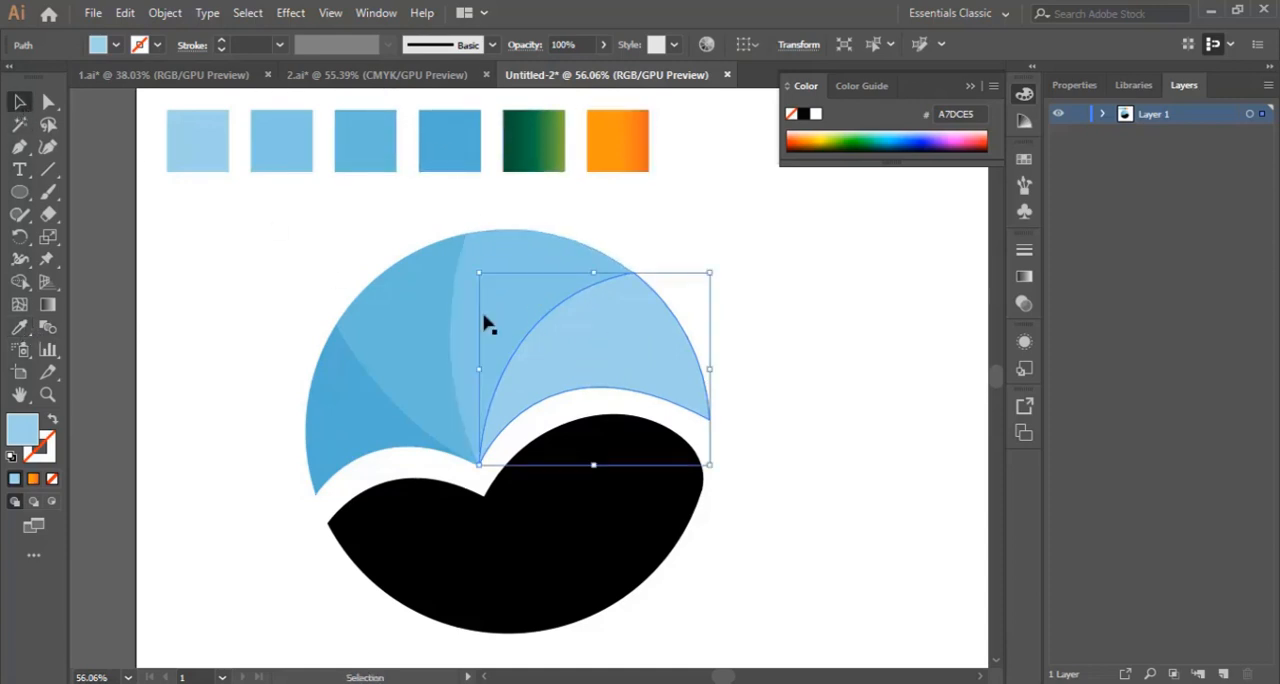
left_click(785, 378)
Step: Fill the rightmost crescent of the lower shape with the green gradient swatch, using the Eyedropper
scroll(770, 398, "down", 2)
left_click(652, 395)
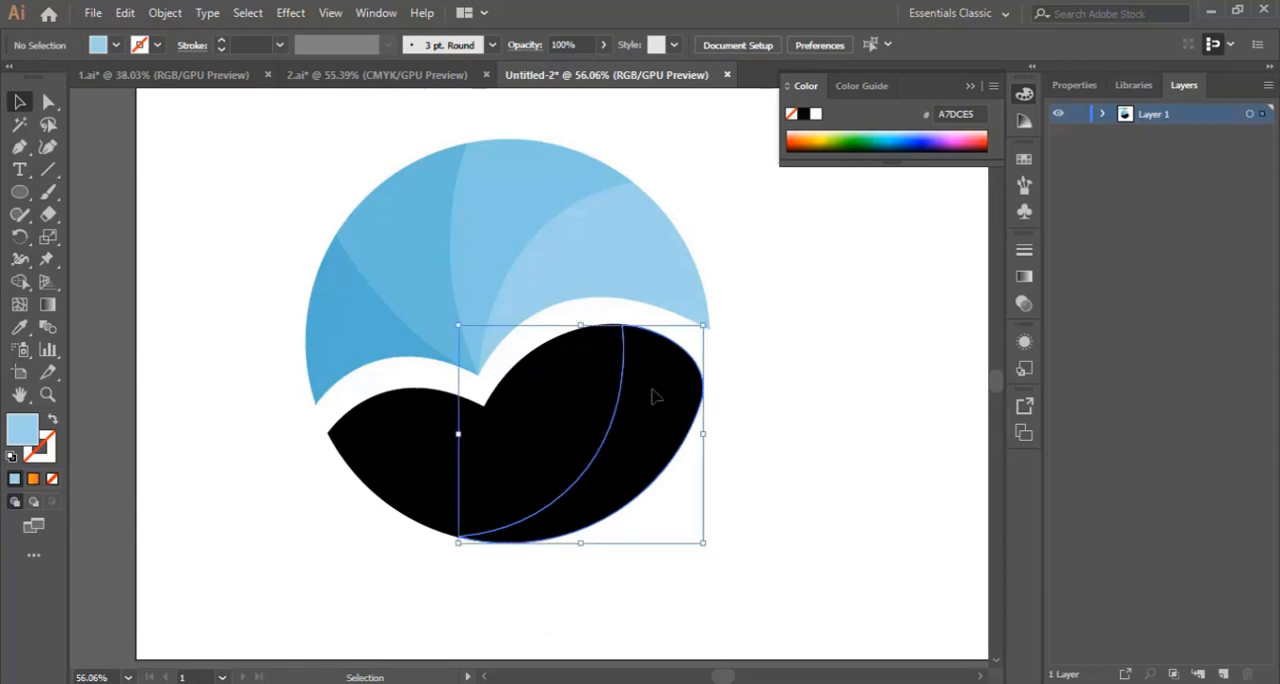
scroll(771, 403, "up", 2)
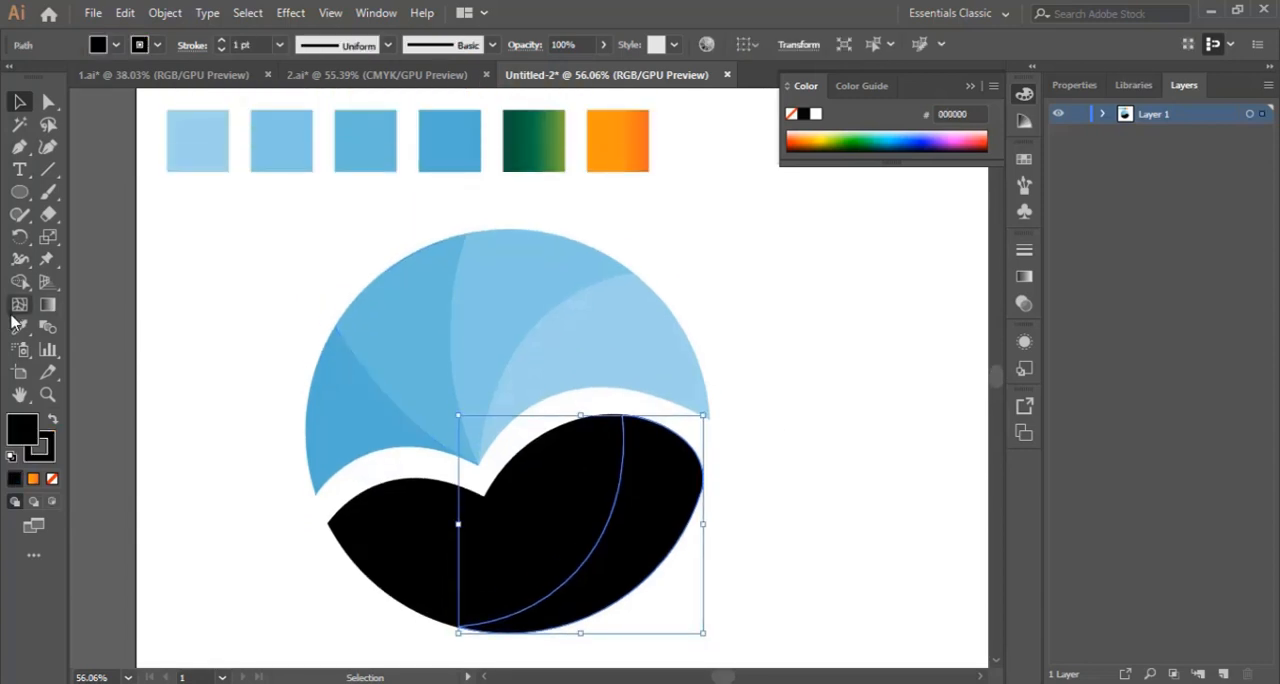
key("i")
left_click(533, 137)
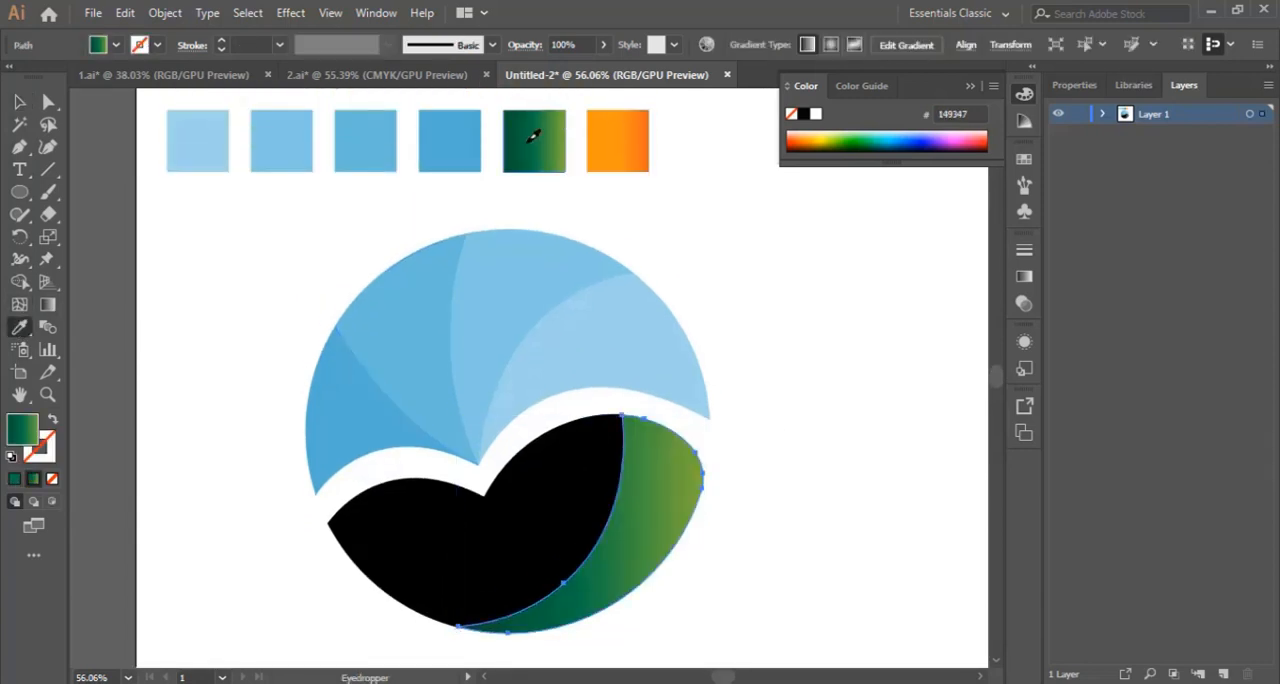
Step: Move the light green colour stop of the right crescent's gradient slightly inward from its end, and deselect the crescent
scroll(806, 360, "down", 1)
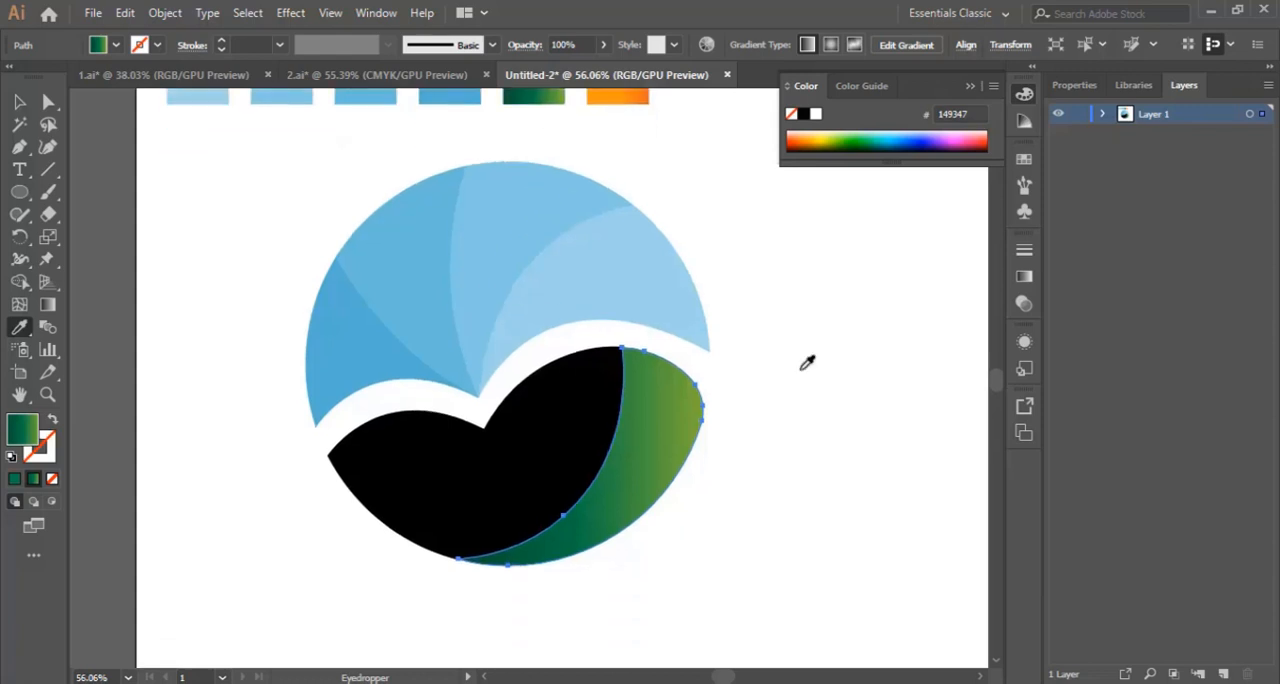
left_click(48, 305)
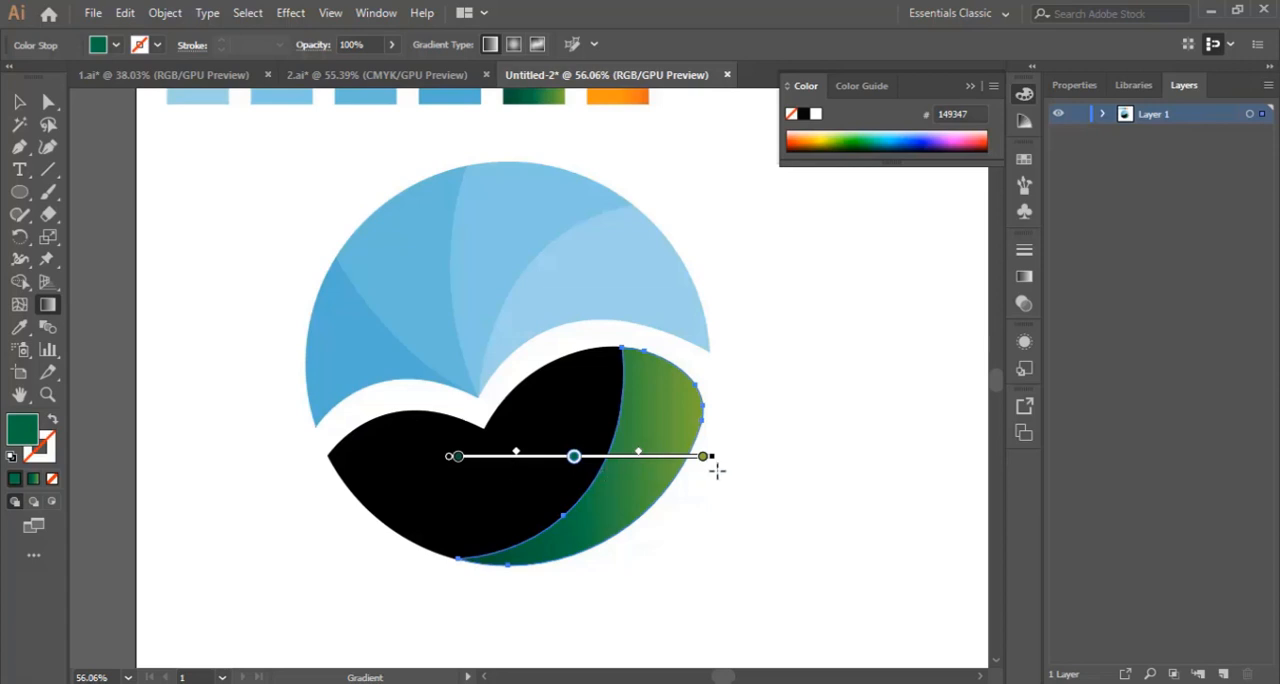
left_click_drag(704, 460, 679, 459)
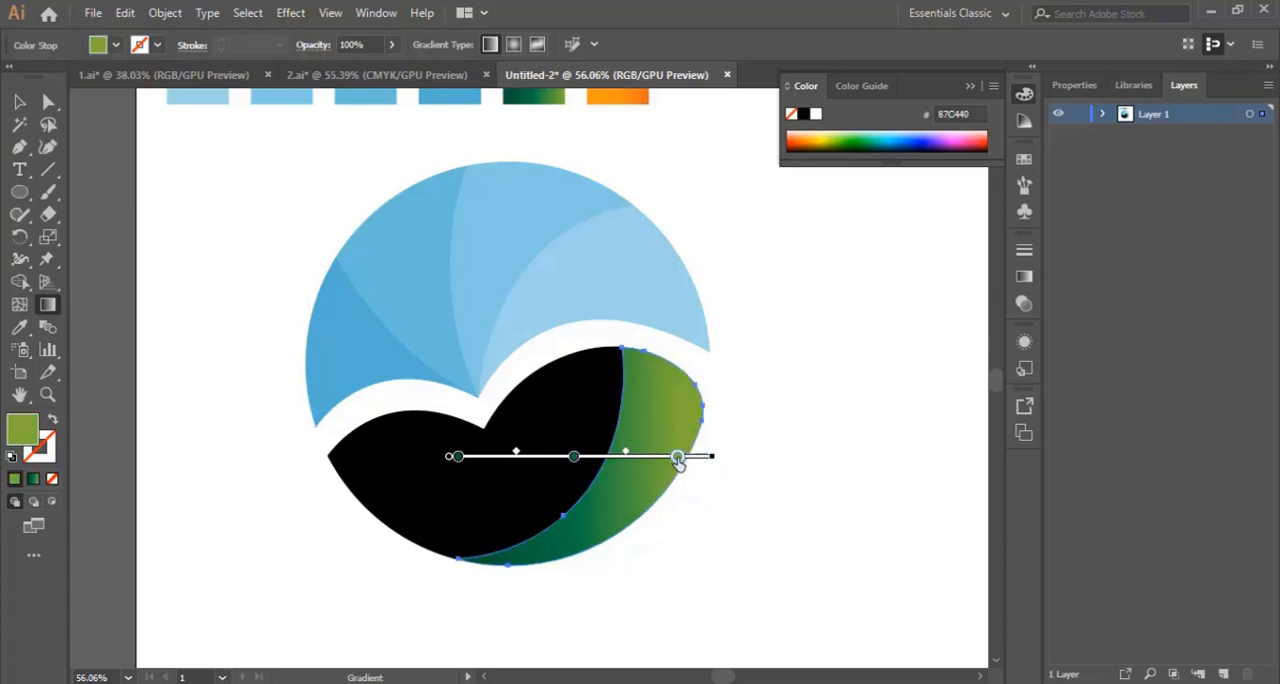
mouse_move(573, 457)
left_mouse_down()
mouse_move(586, 458)
mouse_move(573, 457)
left_mouse_up()
left_click(19, 101)
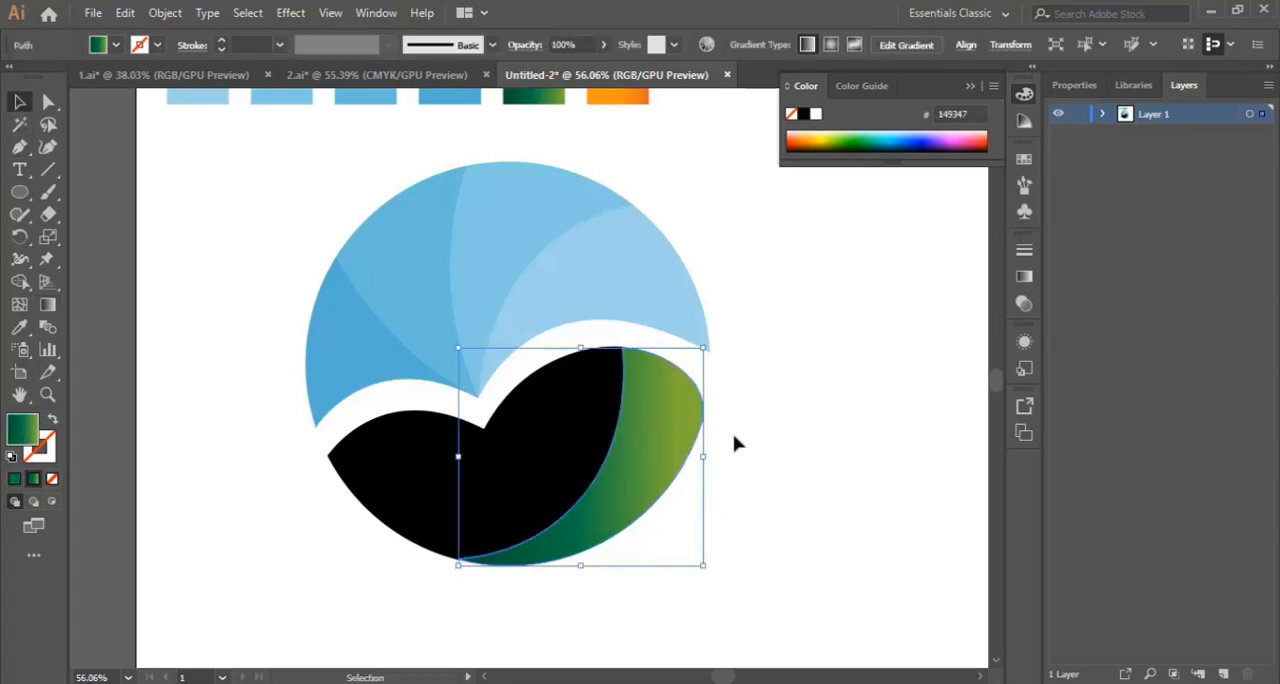
left_click(798, 470)
Step: Apply the current green gradient fill to the large middle leaf of the lower shape, and deselect it
scroll(780, 476, "down", 1)
scroll(740, 460, "down", 2)
left_click(557, 430)
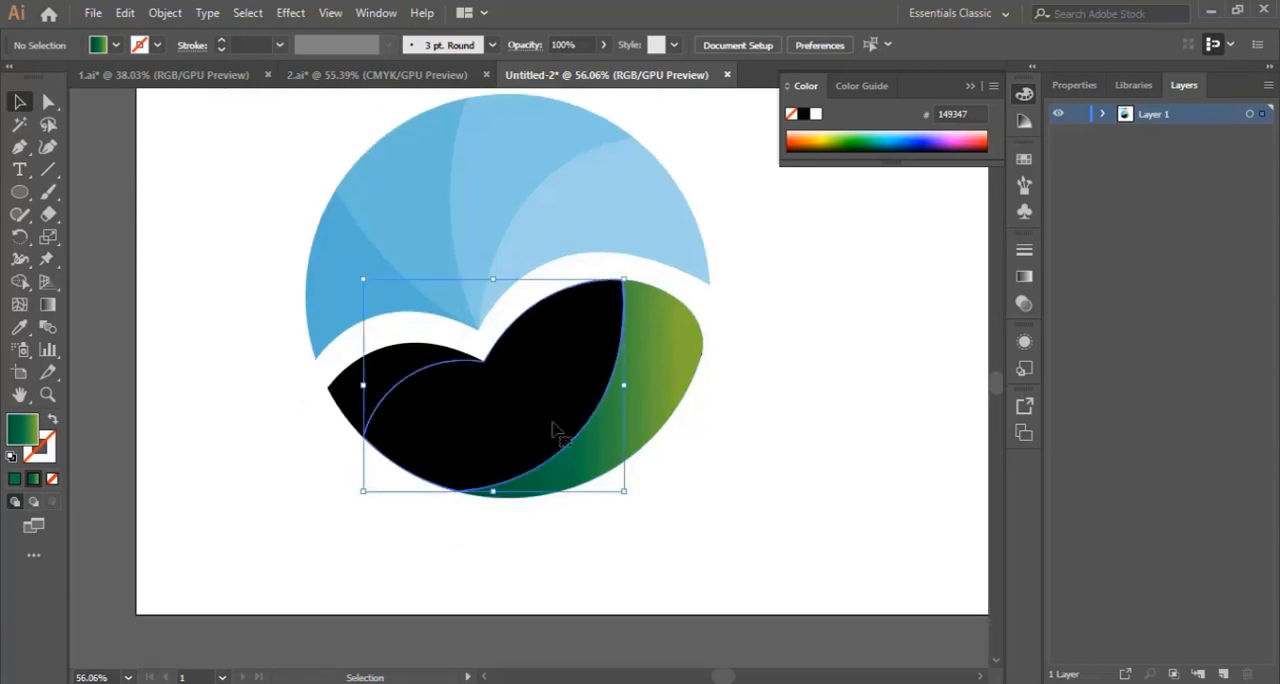
scroll(558, 432, "up", 2)
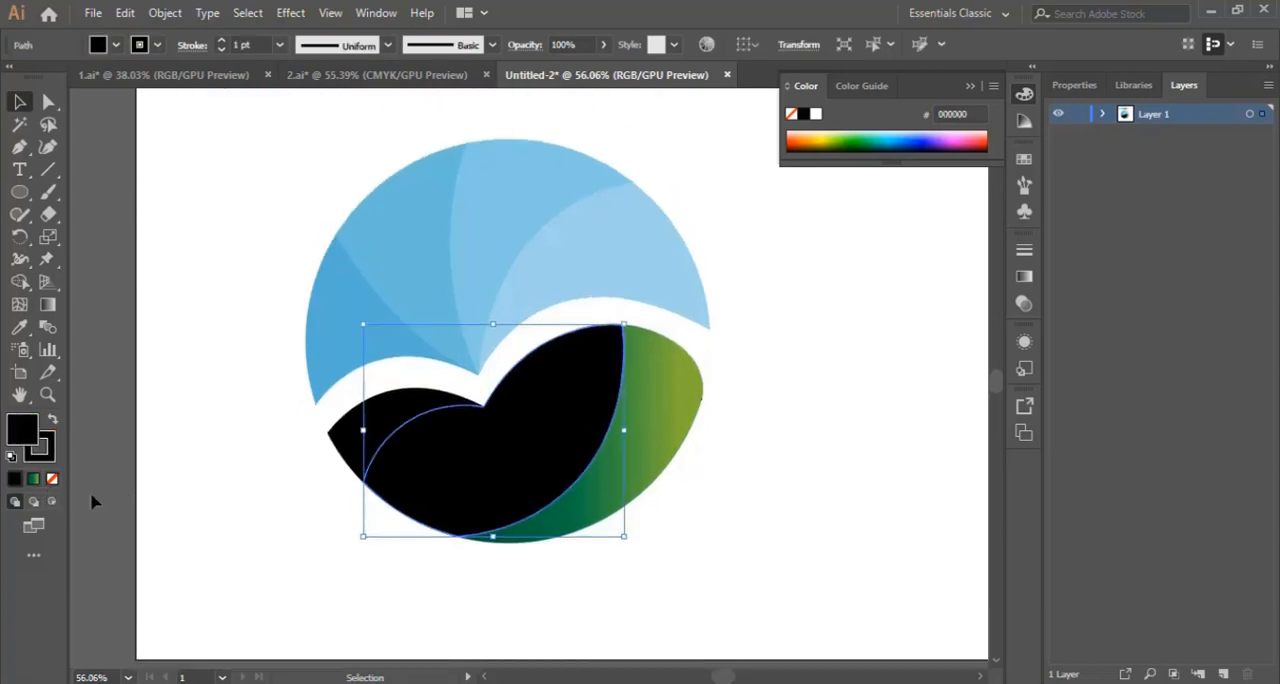
scroll(93, 500, "up", 3)
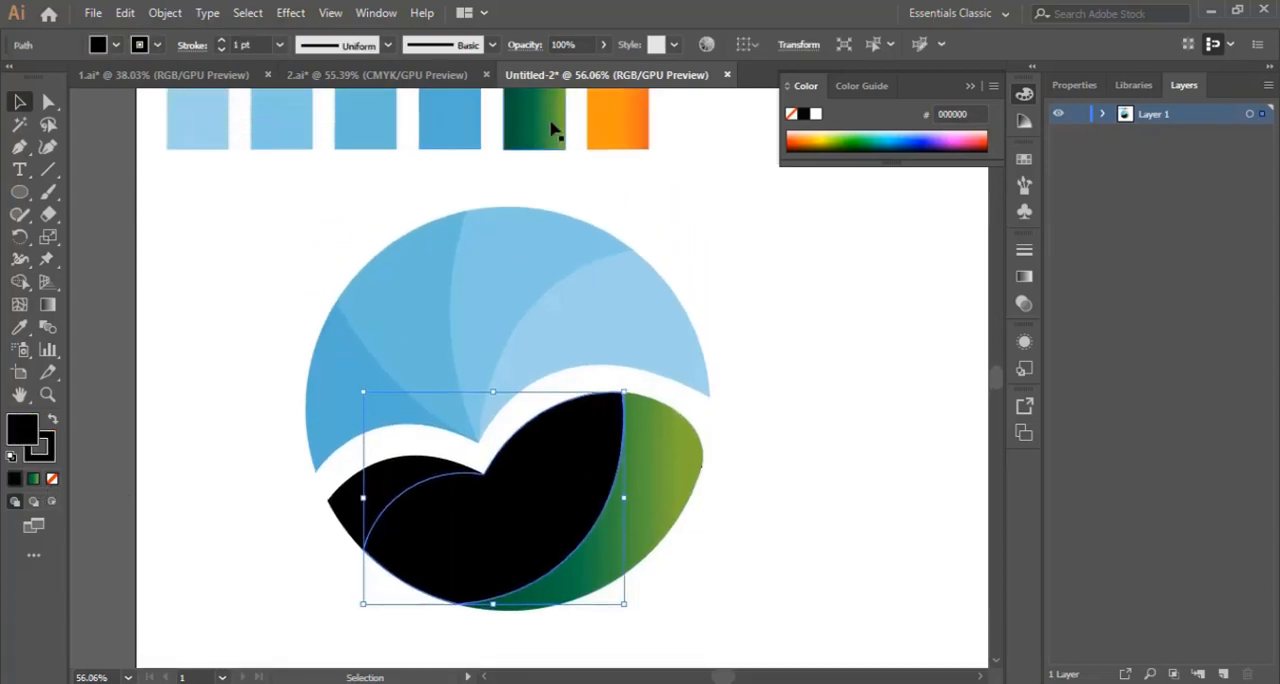
left_click(33, 480)
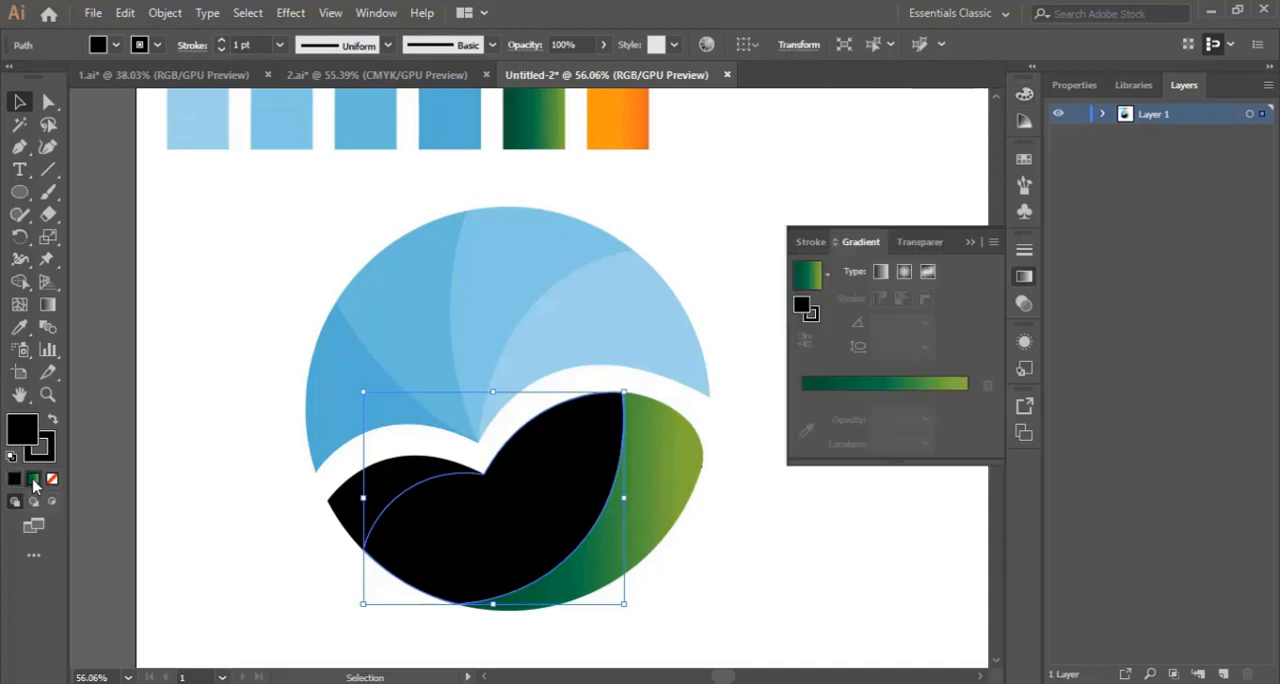
left_click(690, 557)
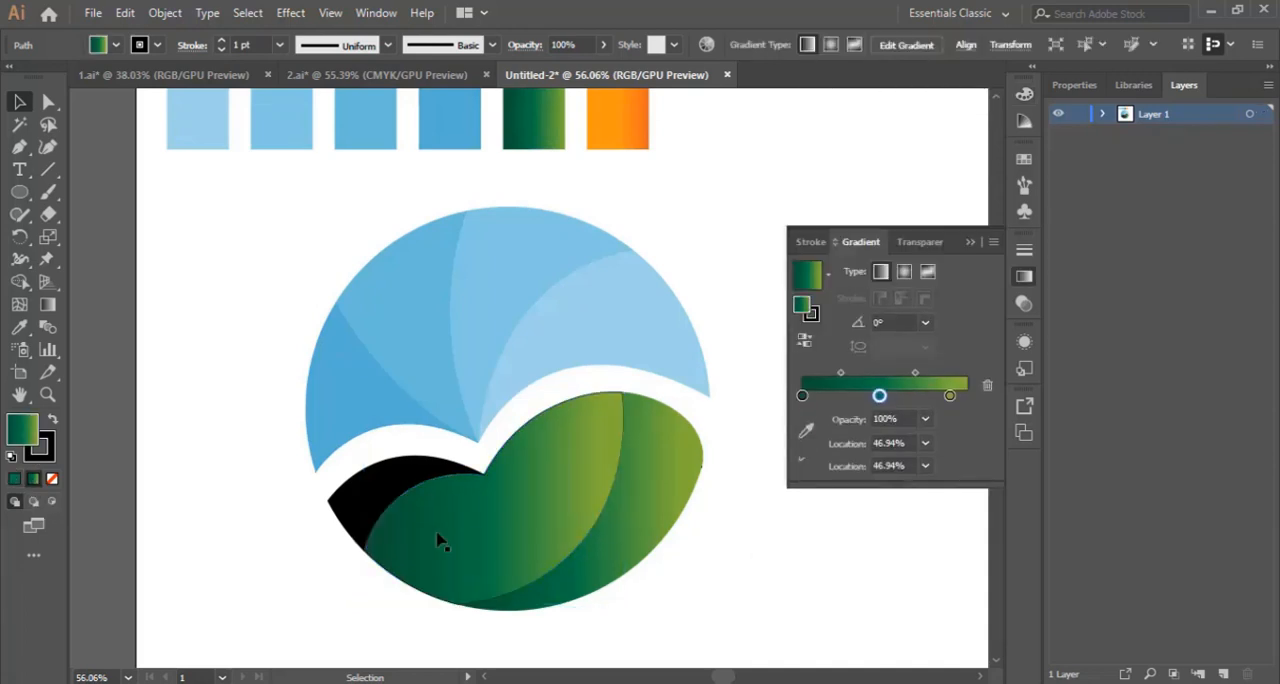
Step: Apply the green gradient fill to the small leftmost leaf of the lower shape, and deselect it
left_click(348, 505)
left_click(33, 480)
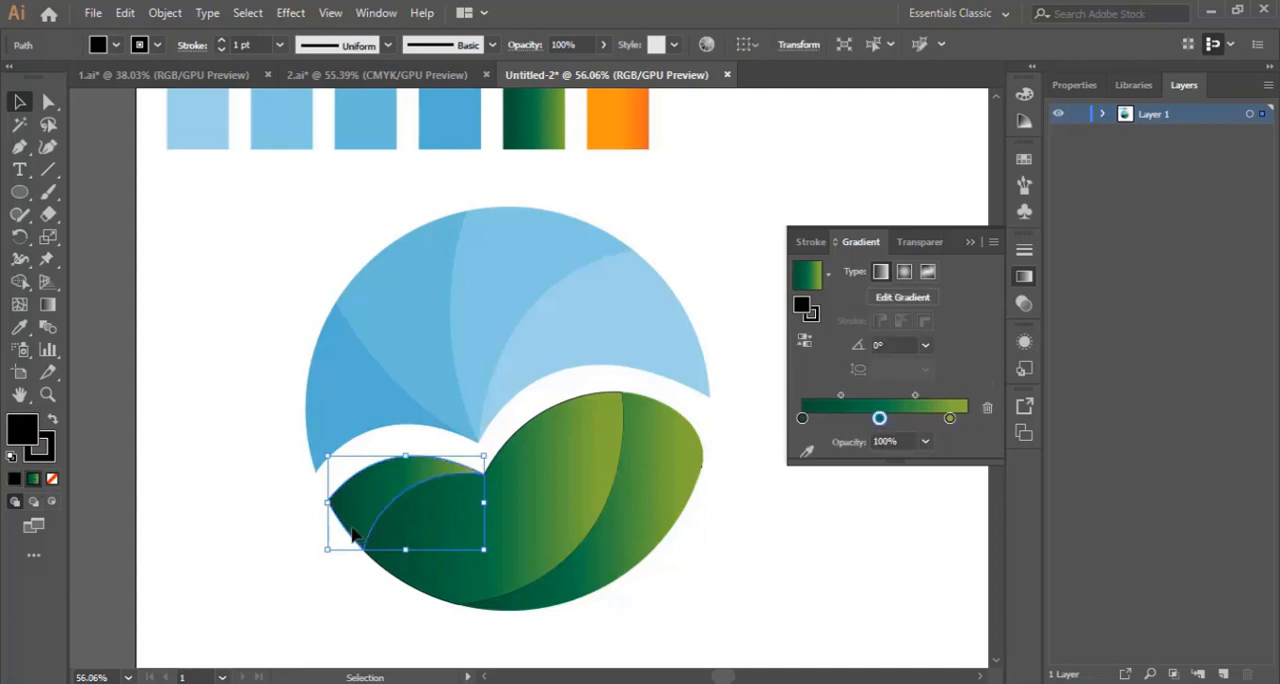
left_click(783, 580)
scroll(783, 580, "down", 2)
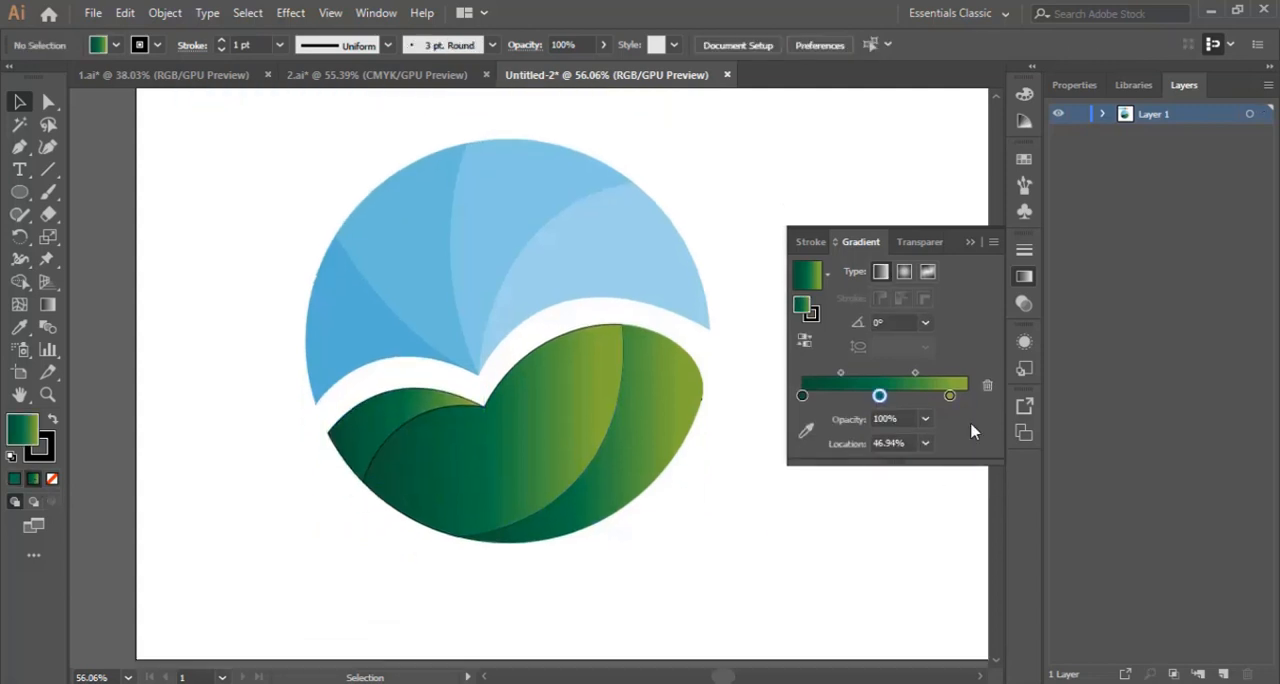
Step: Select all blue and green pieces of the circular logo and remove their strokes
left_click(970, 243)
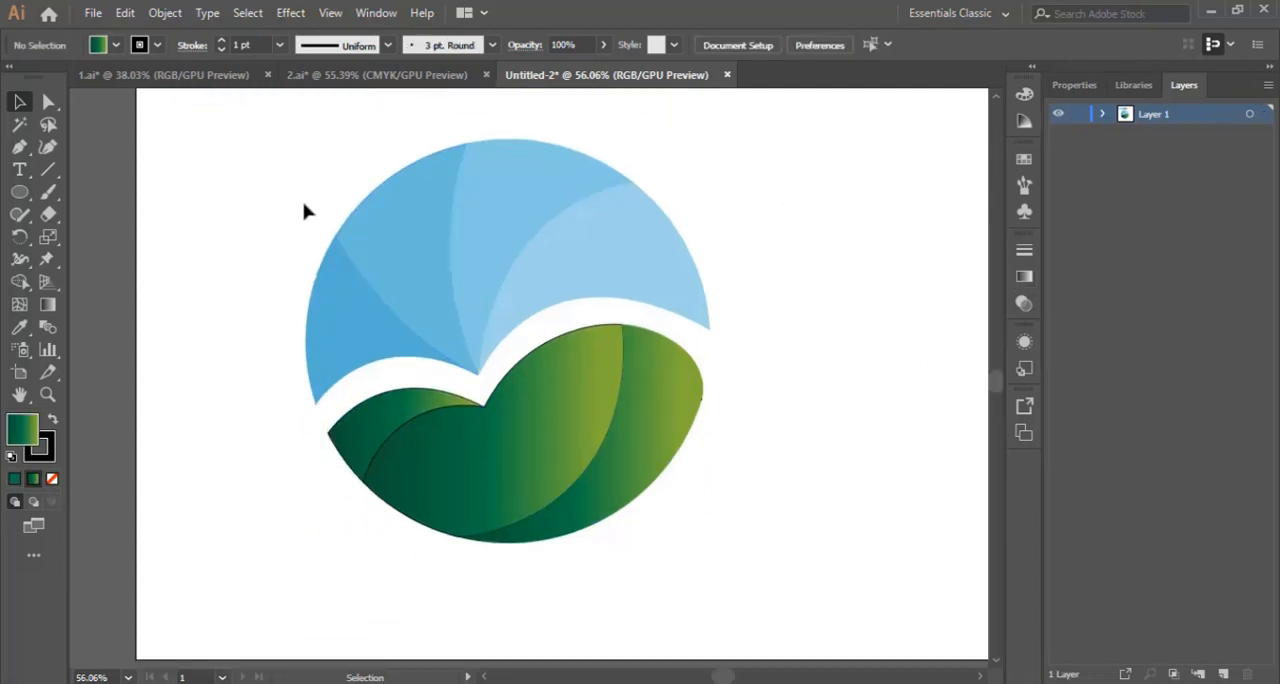
left_click_drag(268, 184, 834, 617)
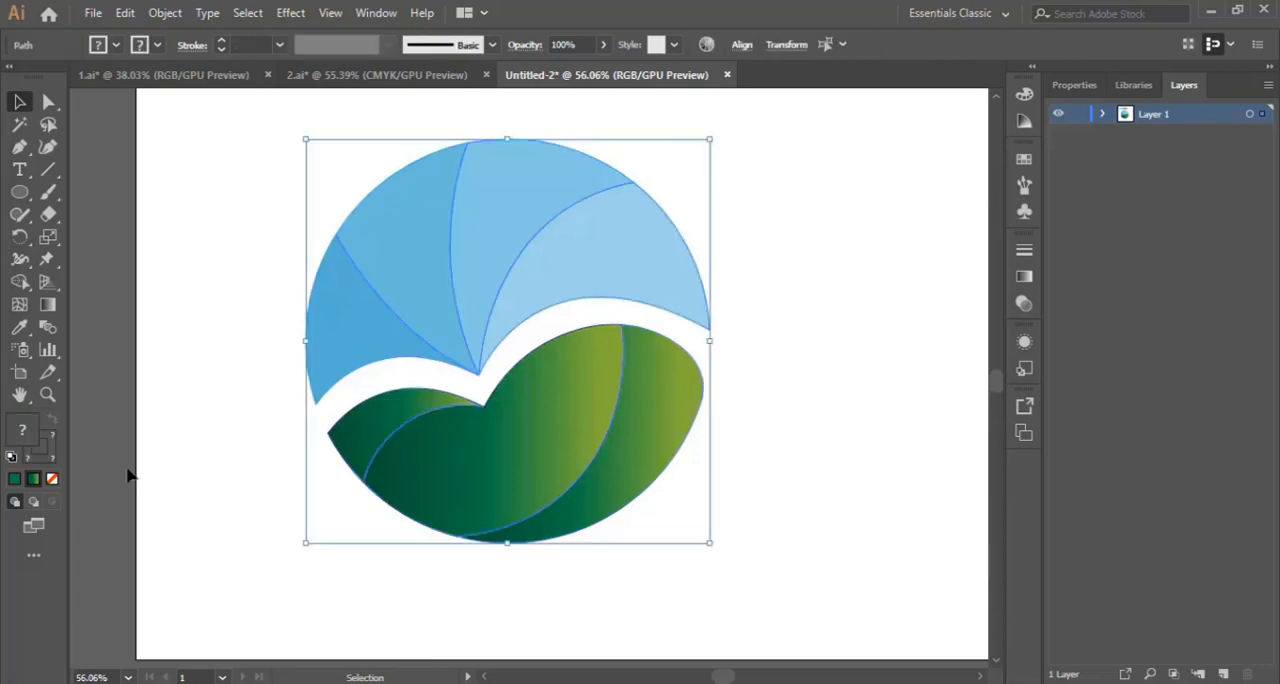
left_click(44, 457)
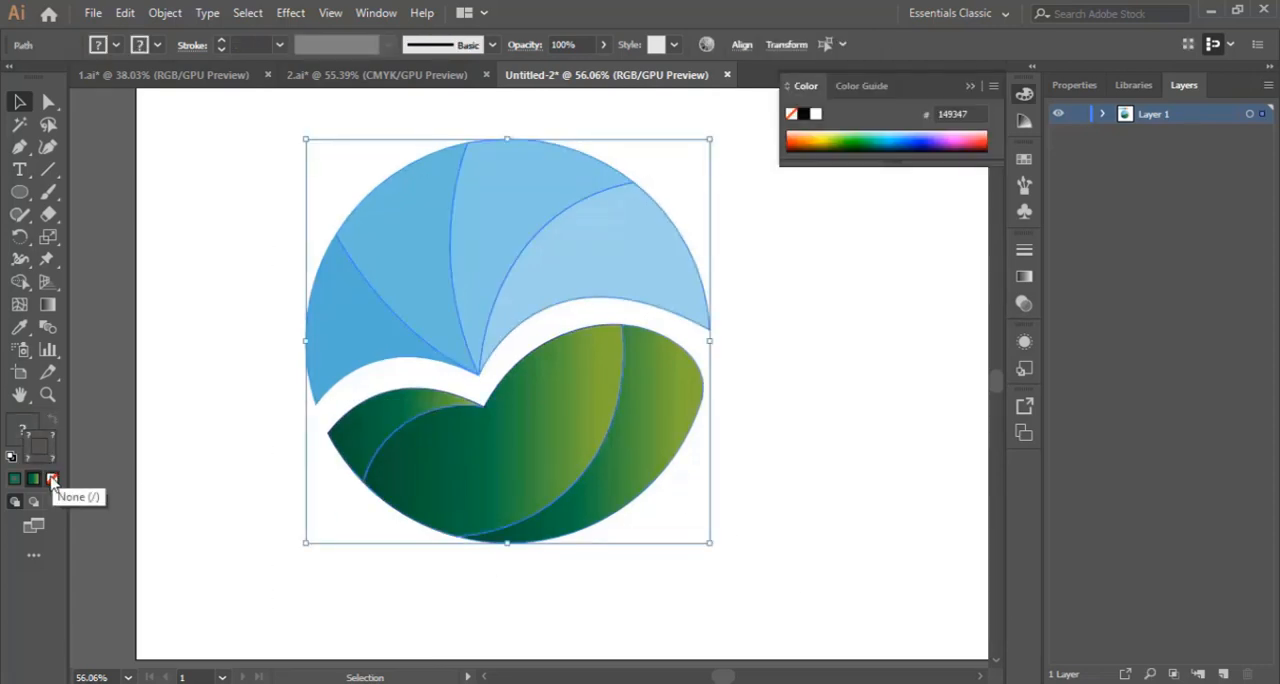
left_click(52, 479)
left_click(805, 365)
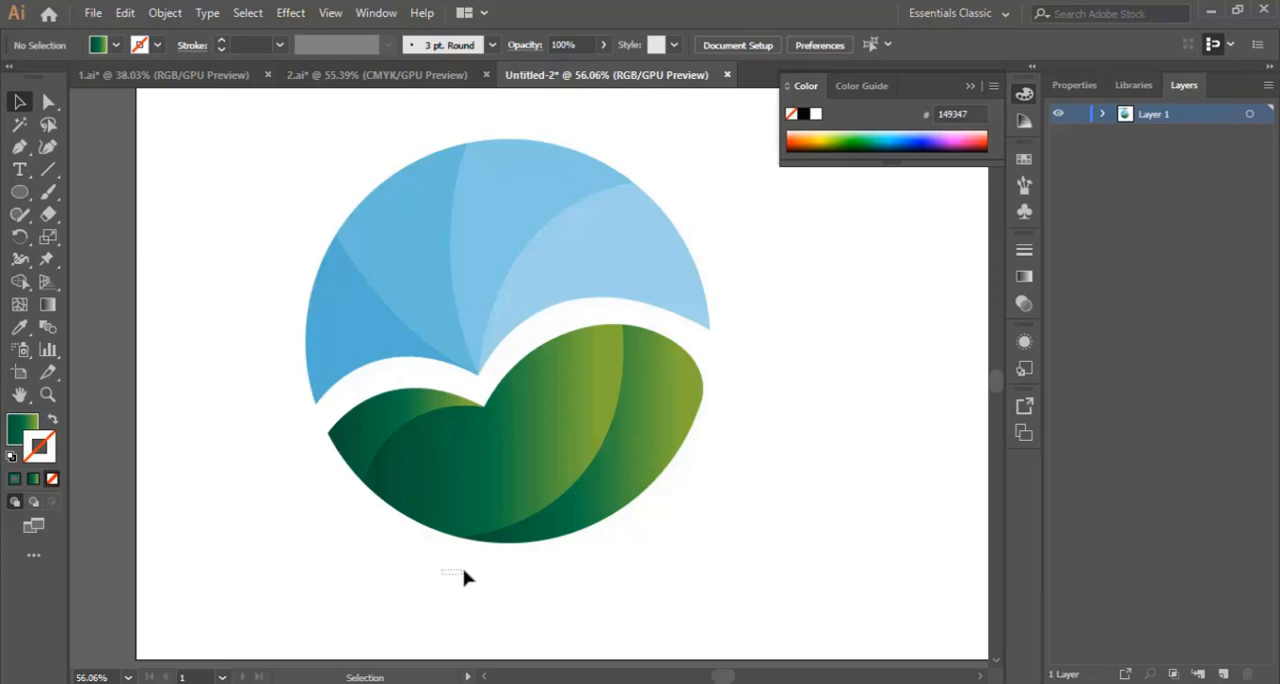
Step: Duplicate the three green leaf pieces and place the copy clear of the logo on its right side
left_click_drag(362, 568, 715, 404)
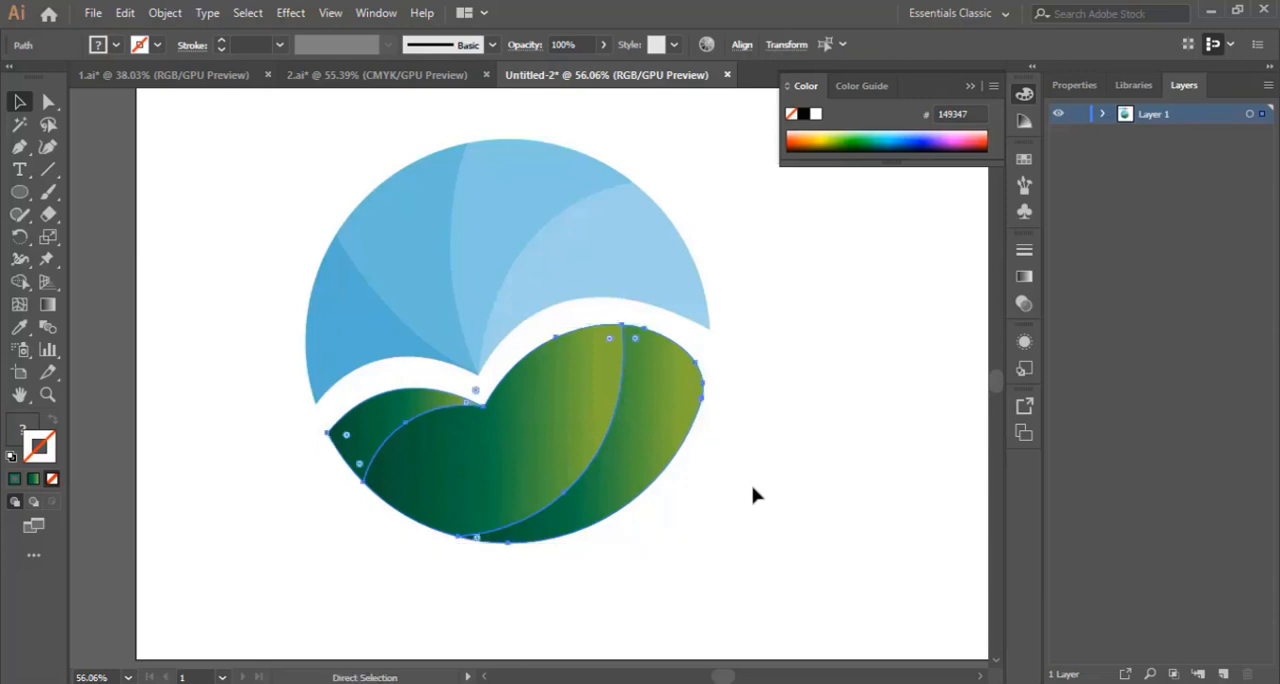
left_click_drag(504, 391, 785, 495)
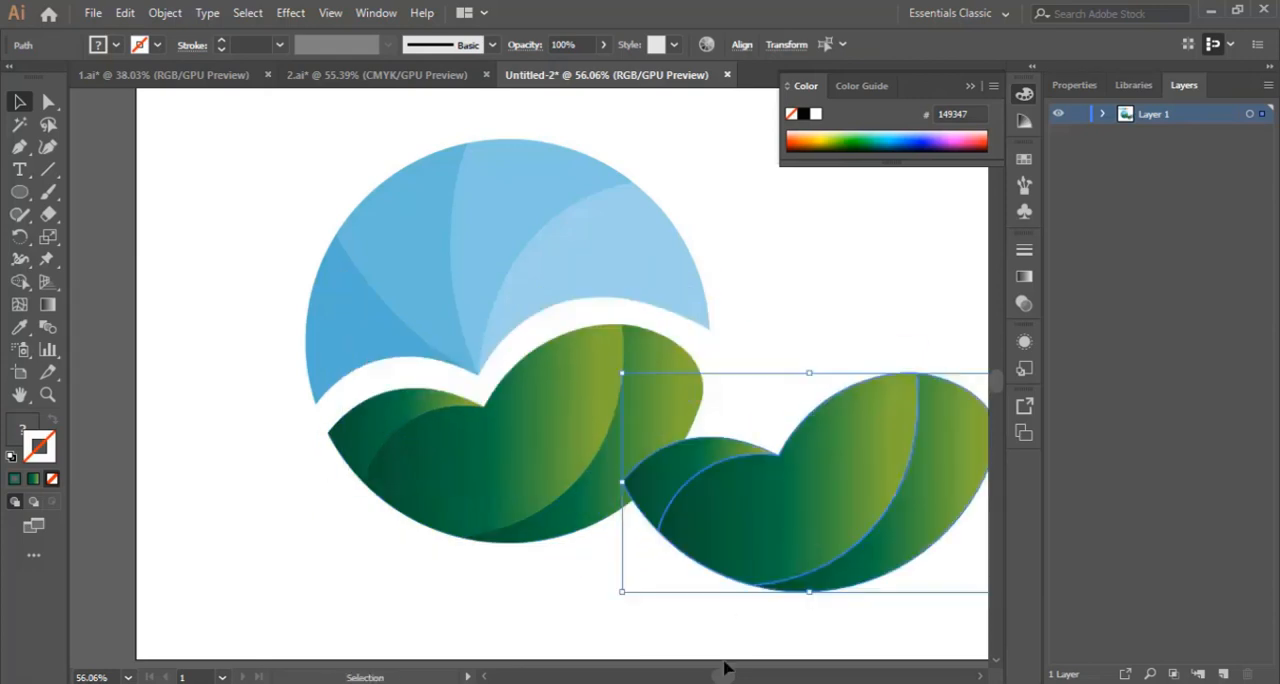
left_click_drag(728, 679, 731, 677)
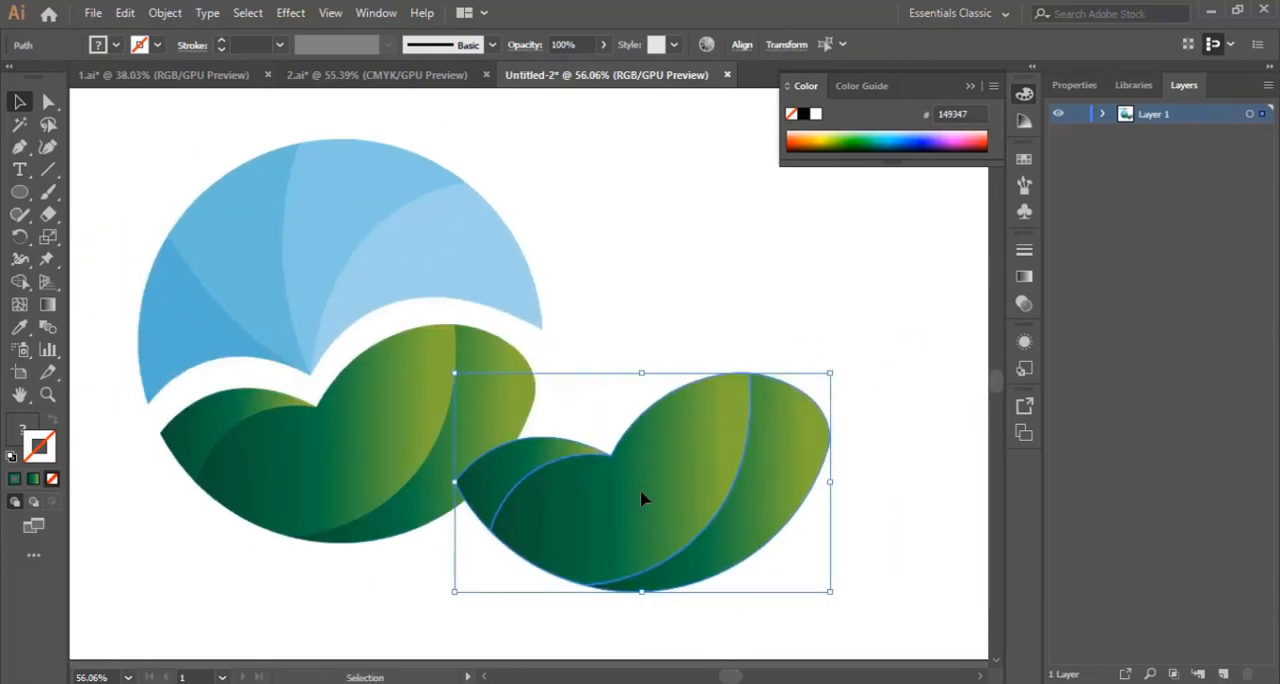
left_click_drag(650, 497, 749, 506)
left_click(680, 298)
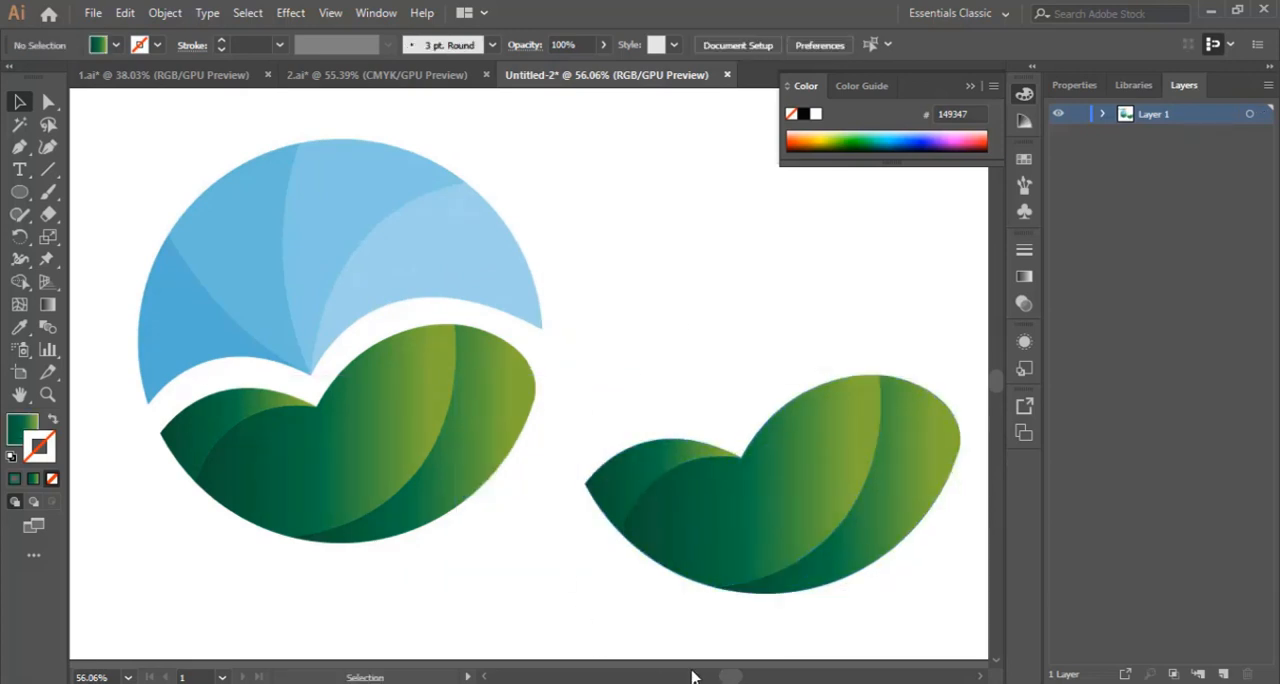
Step: Sample the orange gradient swatch onto the rightmost crescent of the original lower shape with the Eyedropper, and deselect the crescent
left_click_drag(731, 679, 718, 679)
scroll(743, 600, "up", 3)
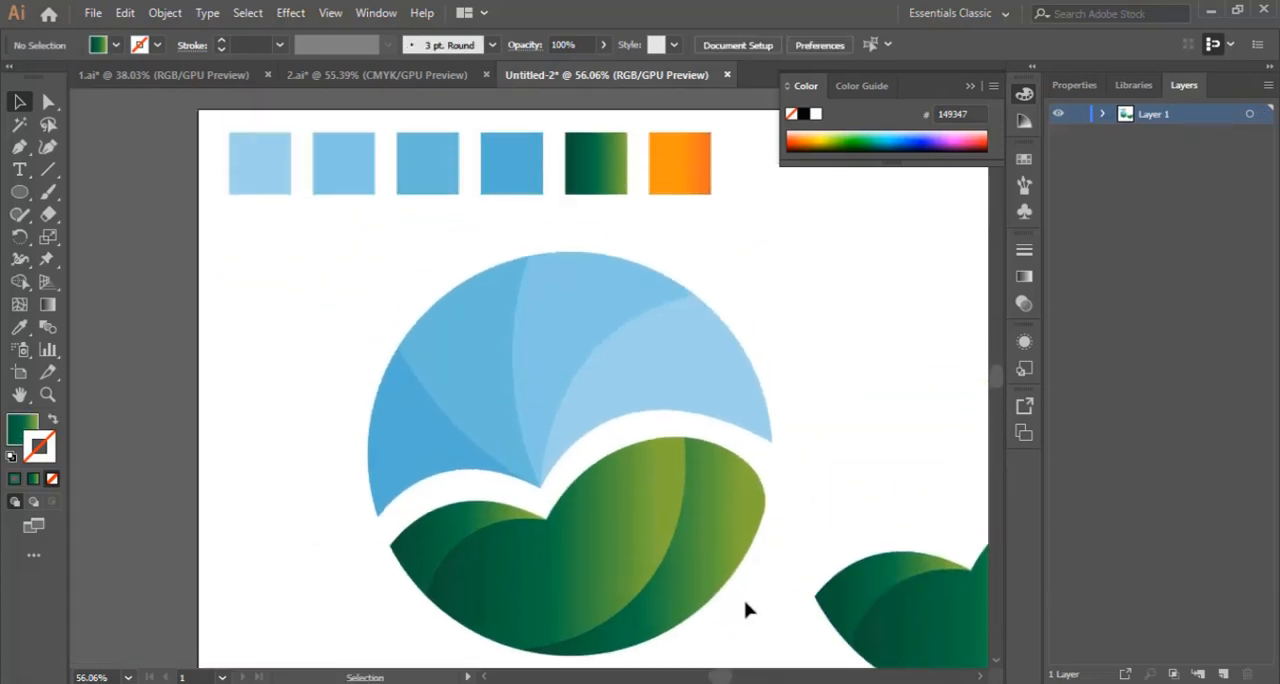
left_click(737, 446)
scroll(870, 425, "up", 1)
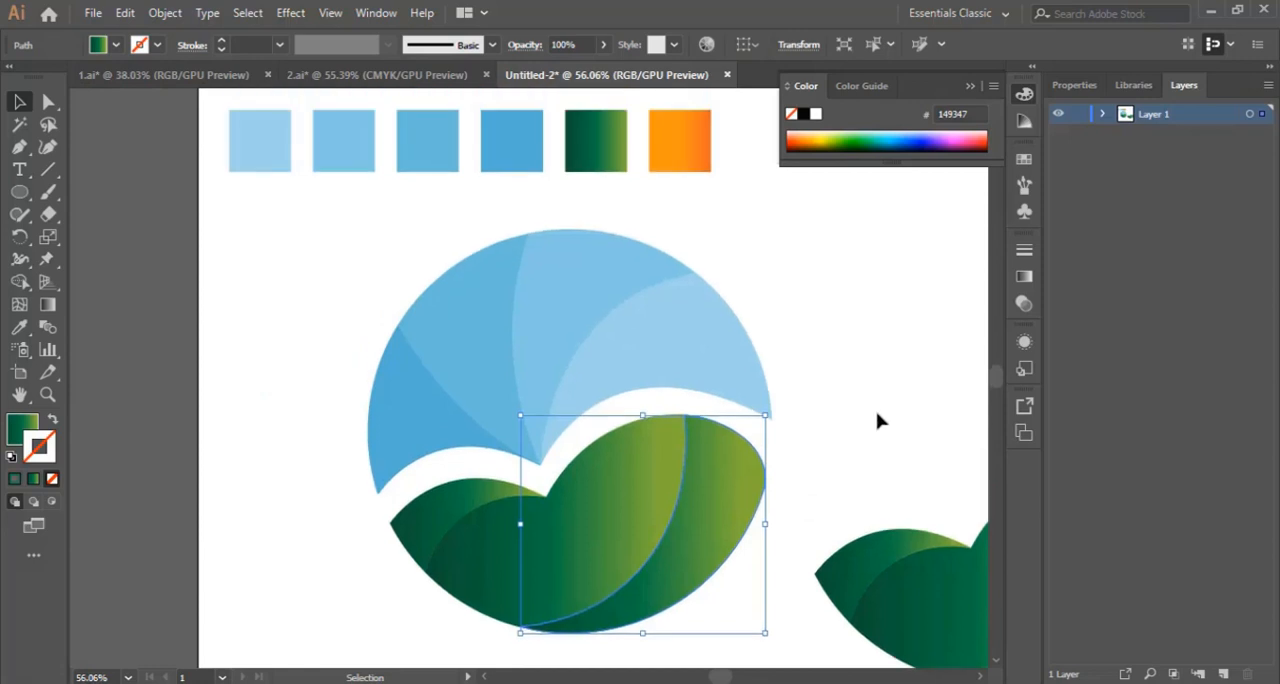
left_click(875, 425)
left_click(634, 466)
scroll(195, 405, "down", 1)
scroll(165, 408, "up", 2)
scroll(337, 470, "down", 2)
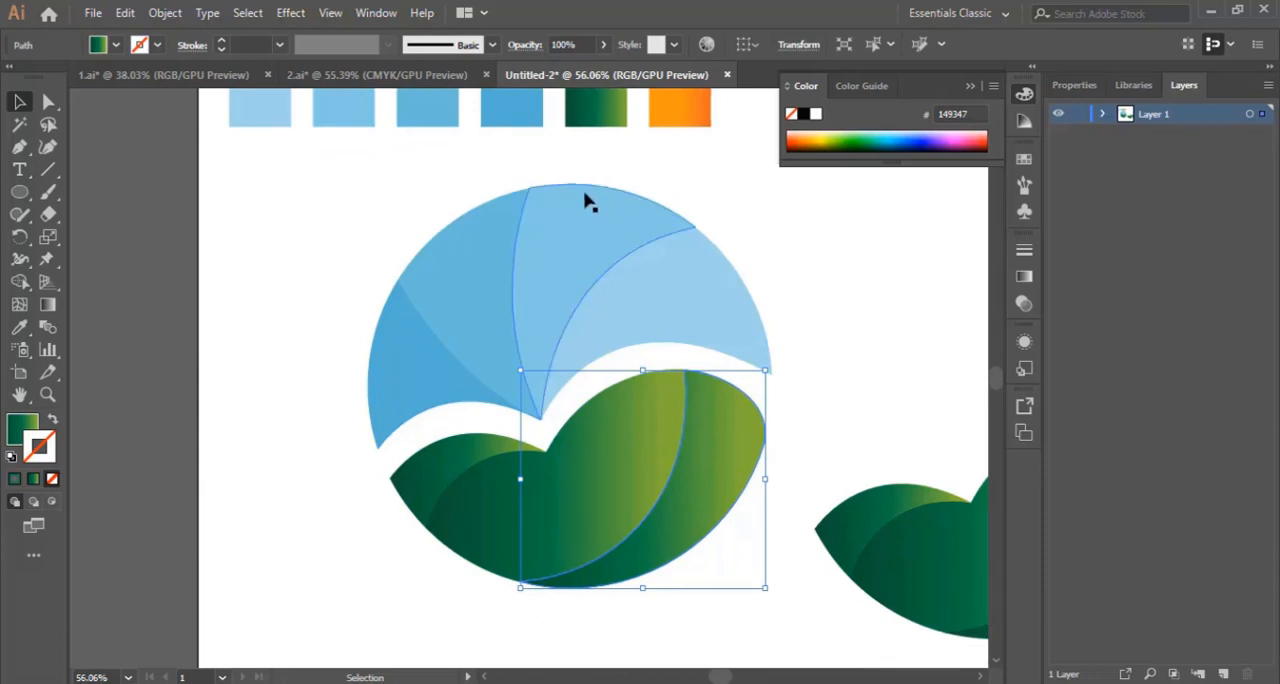
key("i")
scroll(560, 240, "up", 2)
left_click(684, 153)
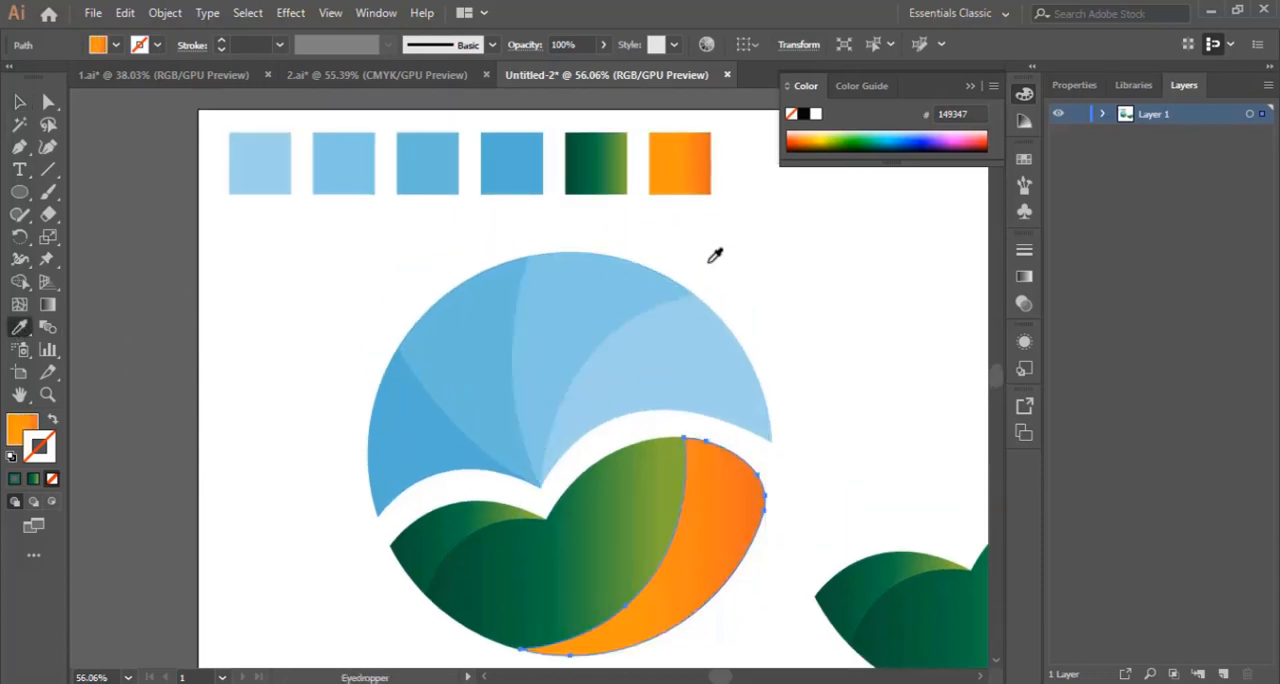
scroll(137, 257, "down", 2)
key("v")
left_click(653, 581)
left_click(685, 615)
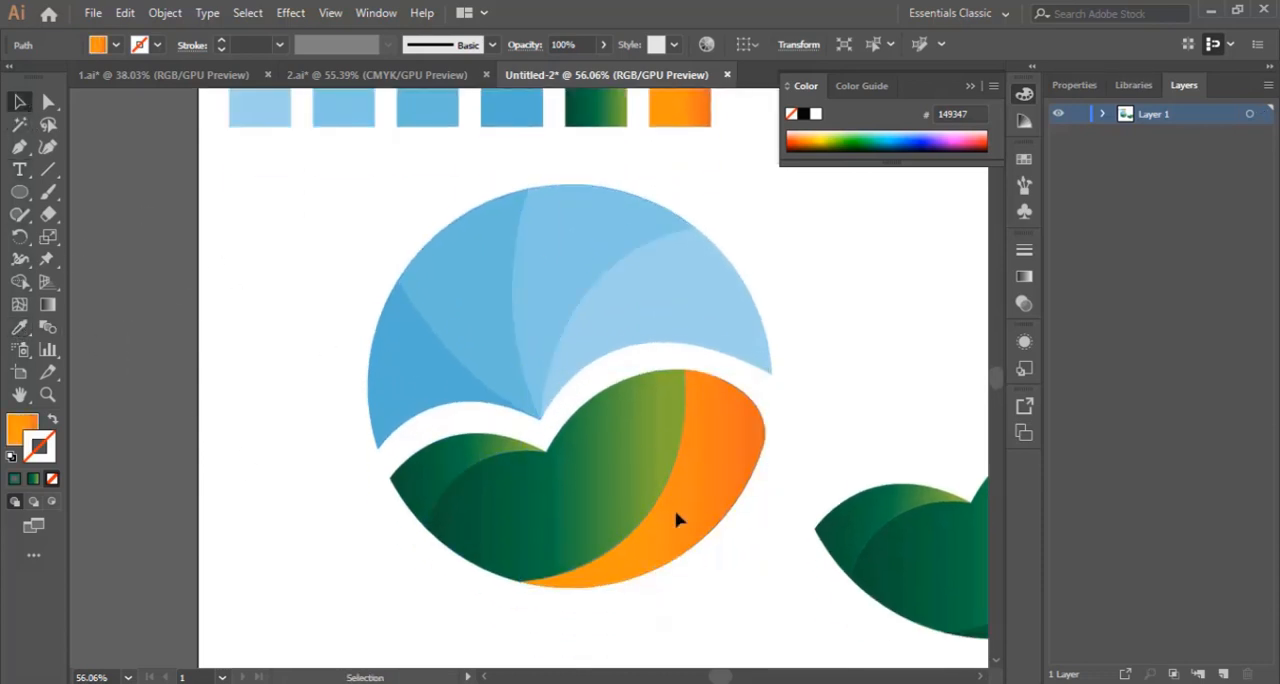
Step: Shift the start and middle colour stops of the orange crescent's gradient toward its outer edge with the Gradient tool
left_click(699, 452)
left_click(53, 423)
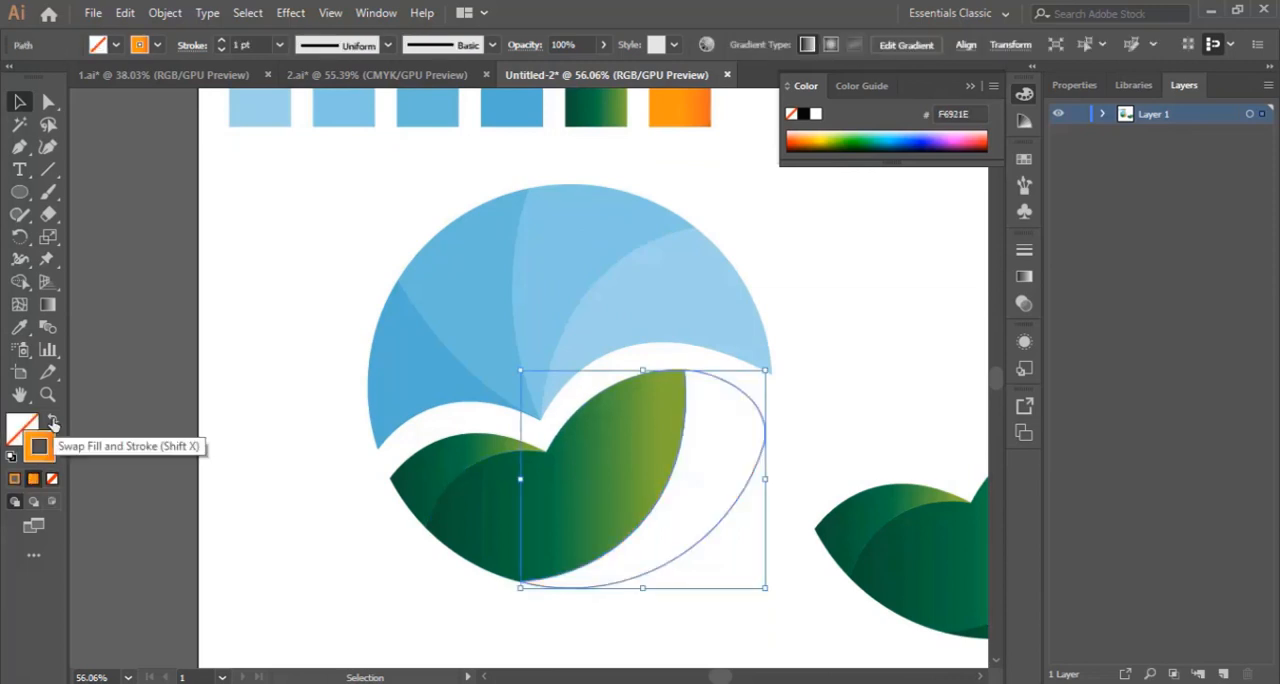
left_click(53, 423)
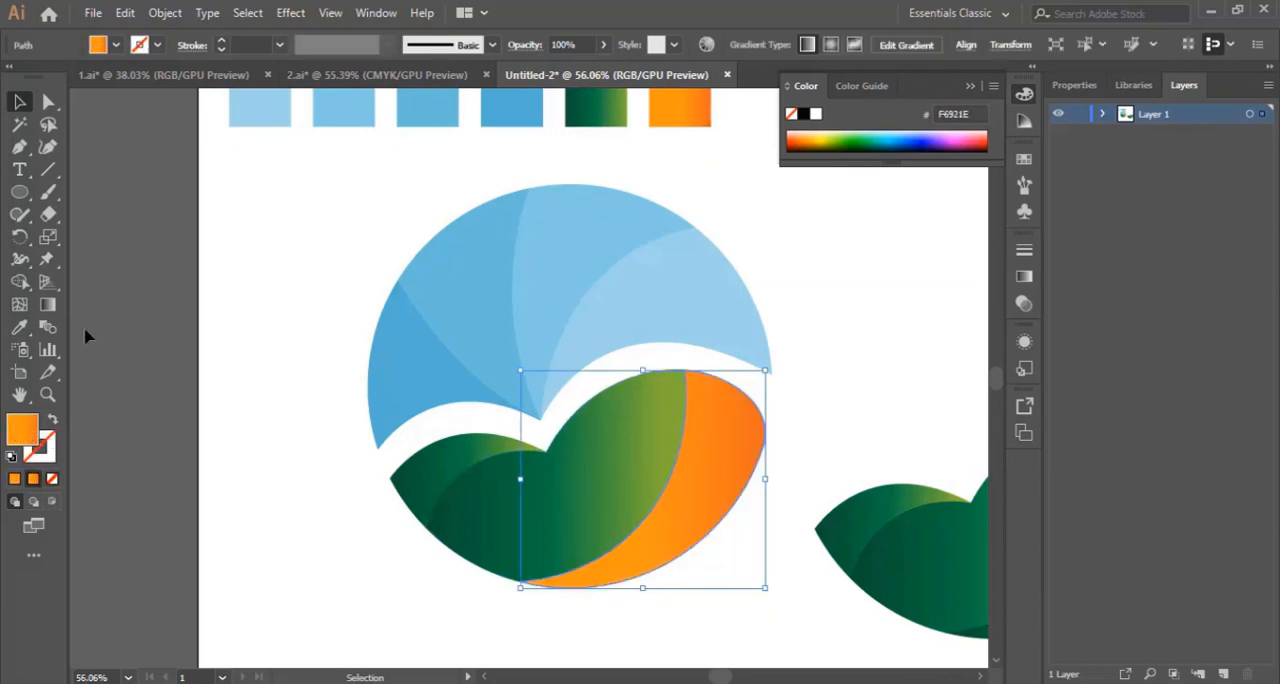
left_click(48, 306)
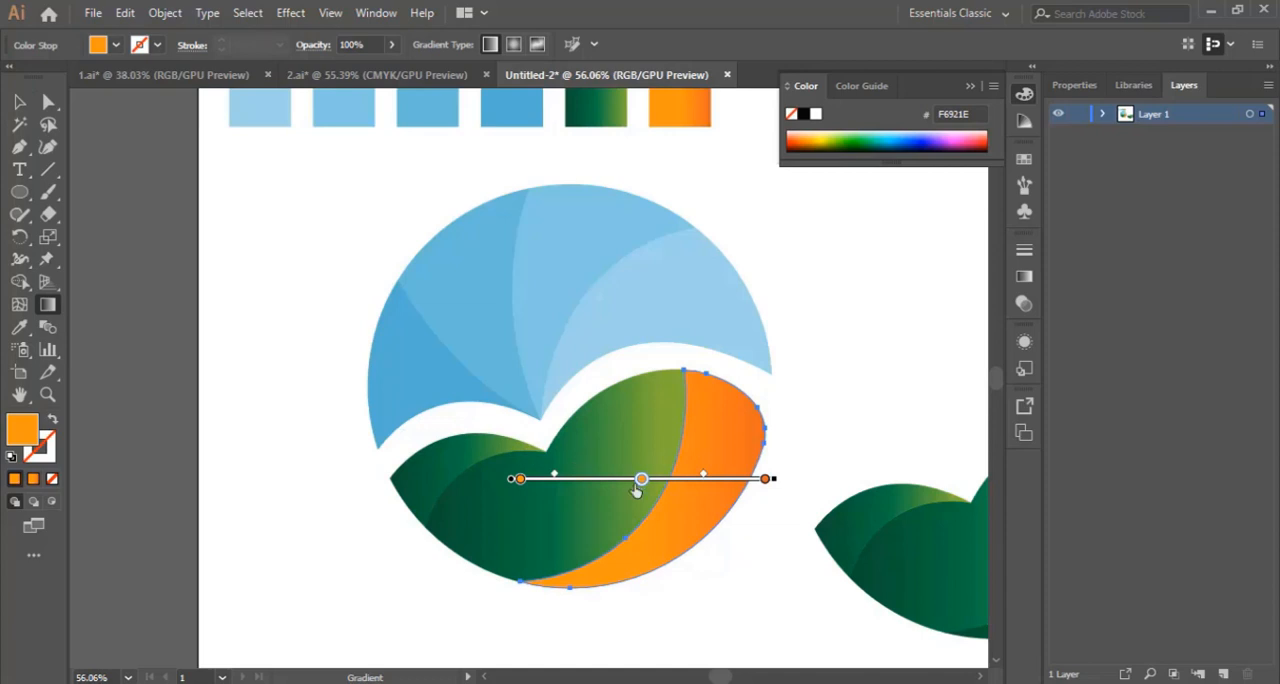
left_click_drag(641, 479, 716, 479)
left_click_drag(522, 480, 601, 479)
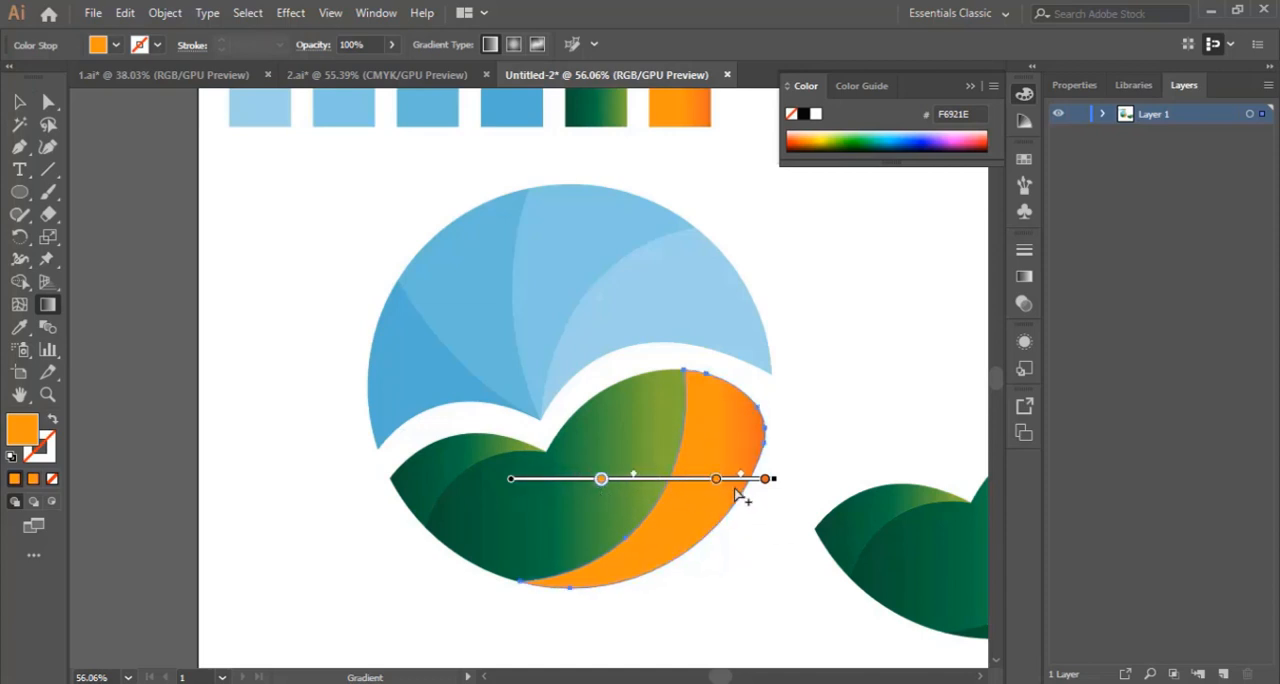
left_click_drag(716, 481, 689, 481)
Step: Tilt the orange crescent's gradient slightly downward to the right, bring its start and middle colour stops closer together, and deselect the crescent
mouse_move(780, 481)
left_mouse_down()
mouse_move(749, 532)
mouse_move(809, 431)
mouse_move(803, 466)
mouse_move(766, 484)
mouse_move(769, 509)
mouse_move(746, 537)
mouse_move(752, 522)
left_mouse_up()
mouse_move(648, 492)
left_mouse_down()
mouse_move(689, 445)
mouse_move(658, 434)
mouse_move(671, 433)
left_mouse_up()
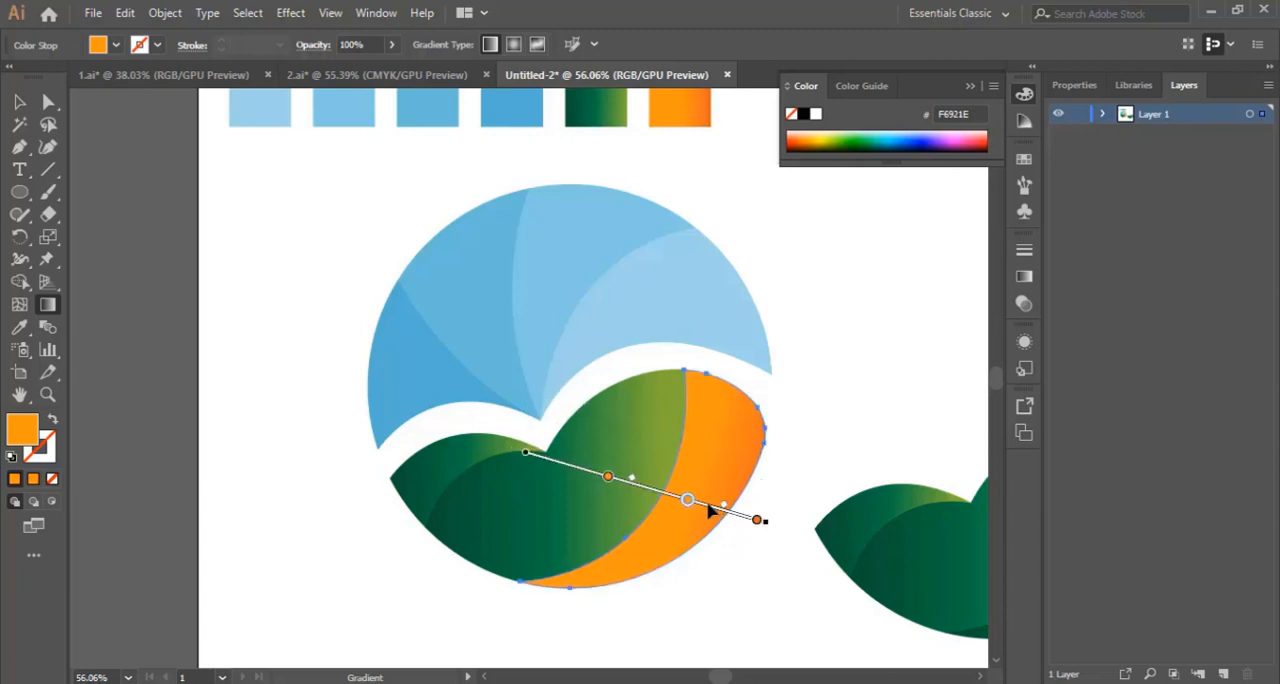
left_click_drag(708, 510, 699, 507)
left_click_drag(762, 518, 768, 490)
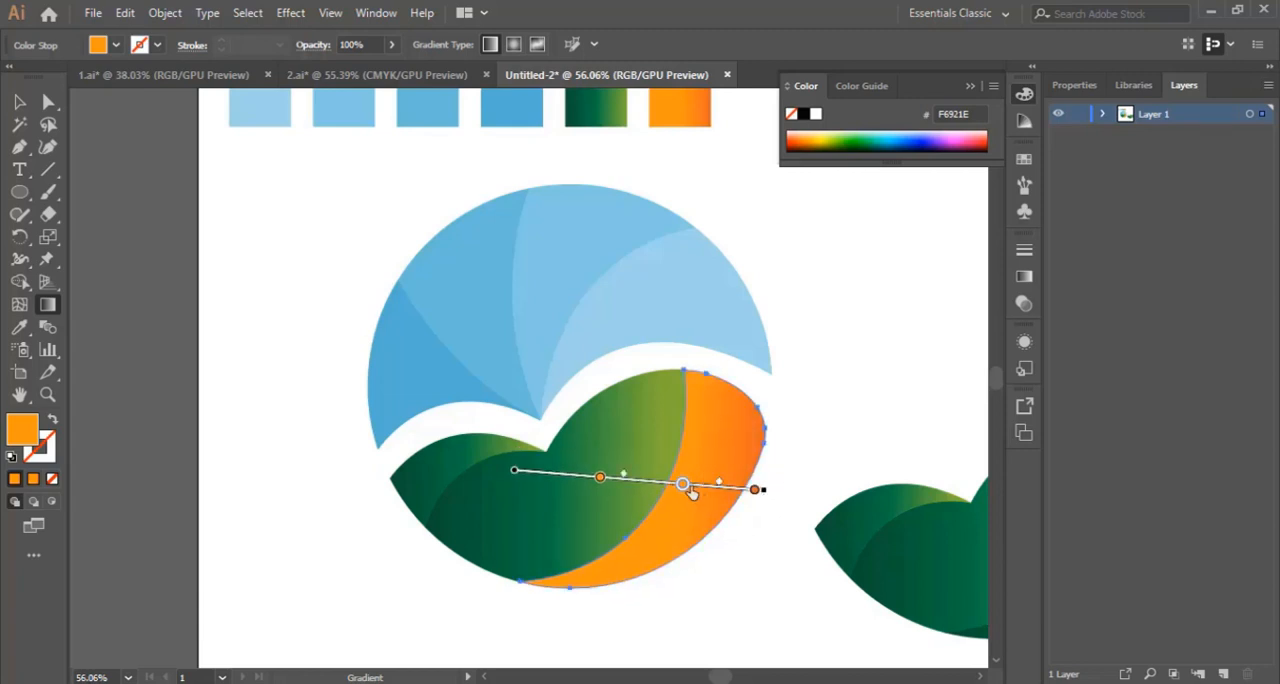
left_click_drag(689, 490, 678, 487)
left_click_drag(601, 479, 631, 482)
left_click(19, 101)
left_click(855, 432)
Step: Sample the orange crescent's gradient onto the logo's large middle green leaf with the Eyedropper, and deselect it
scroll(800, 428, "down", 2)
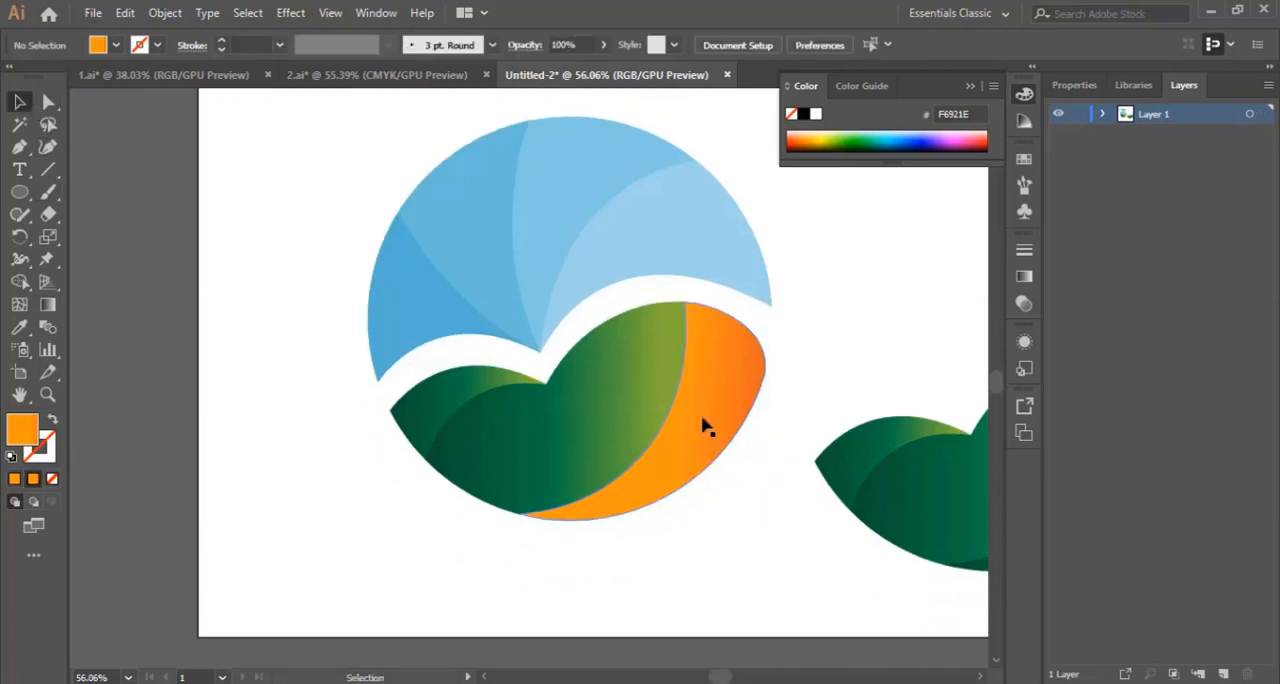
left_click(580, 437)
scroll(215, 455, "up", 4)
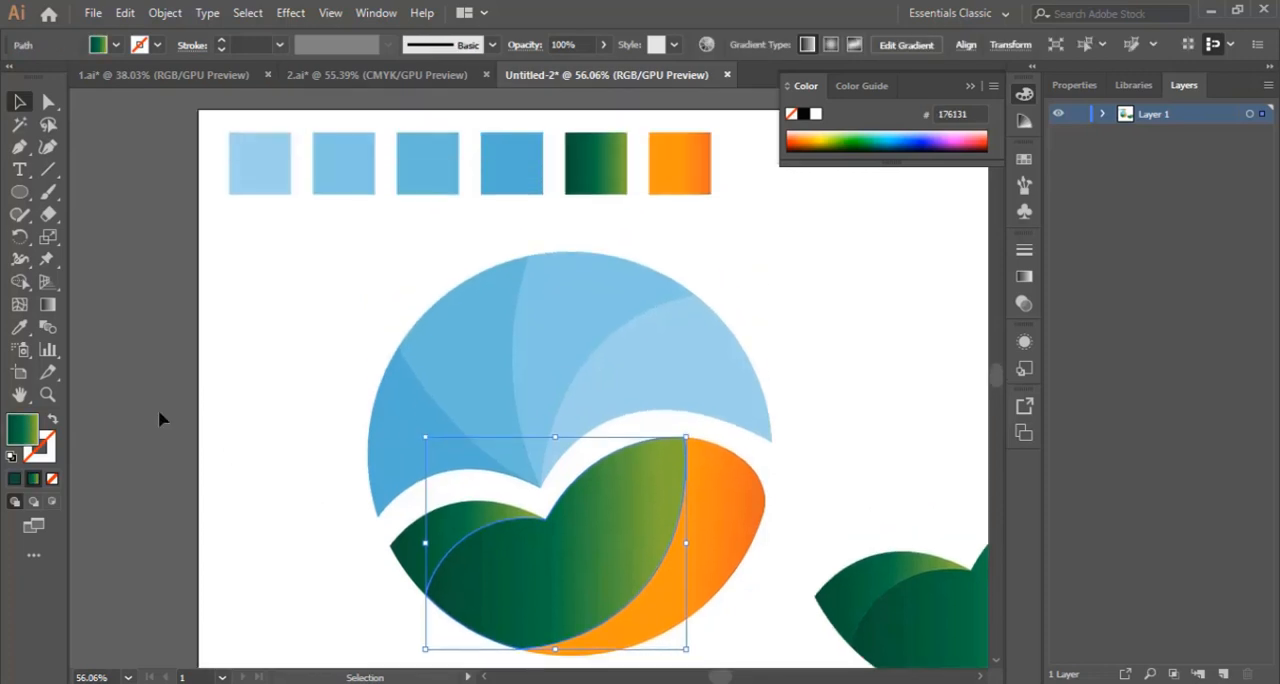
left_click(19, 327)
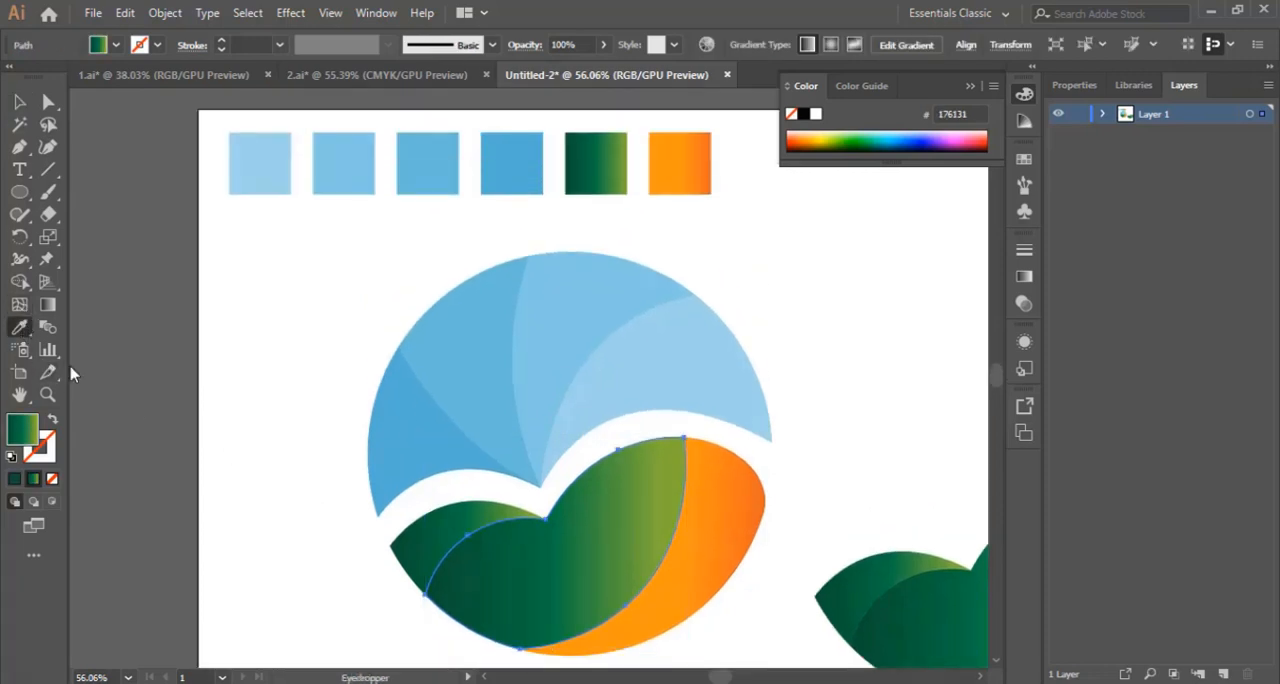
left_click(743, 499)
scroll(580, 472, "down", 3)
left_click(19, 101)
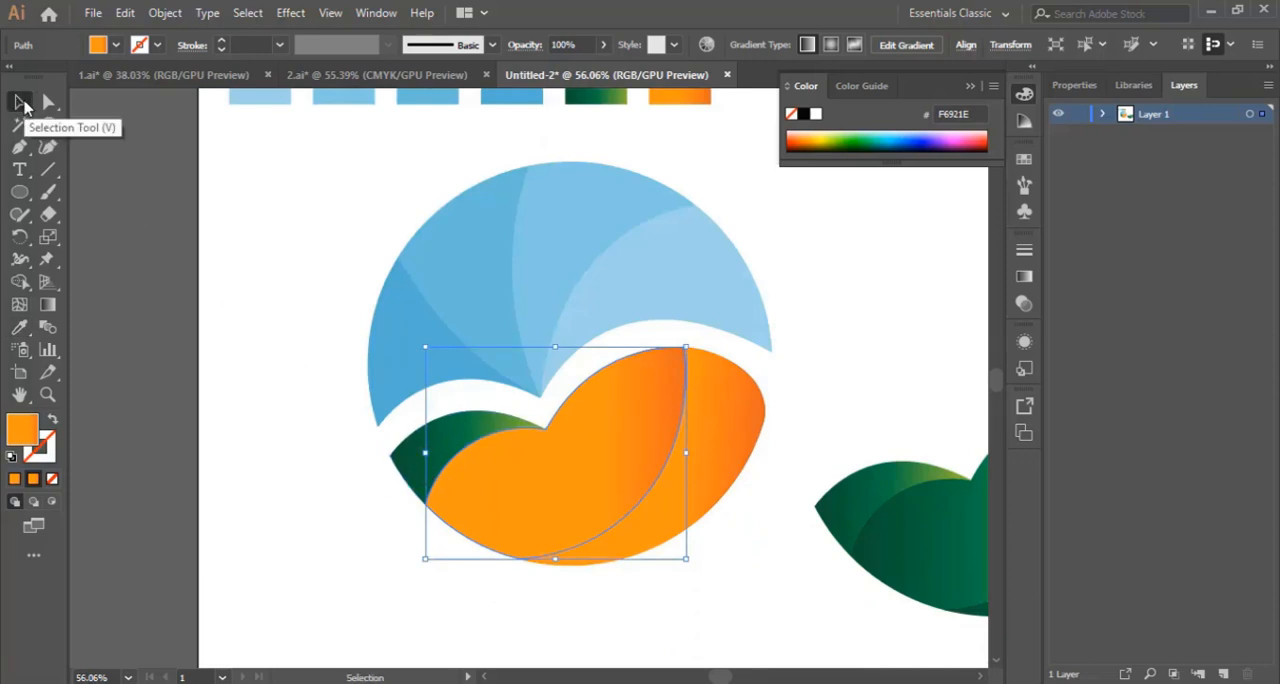
left_click(312, 372)
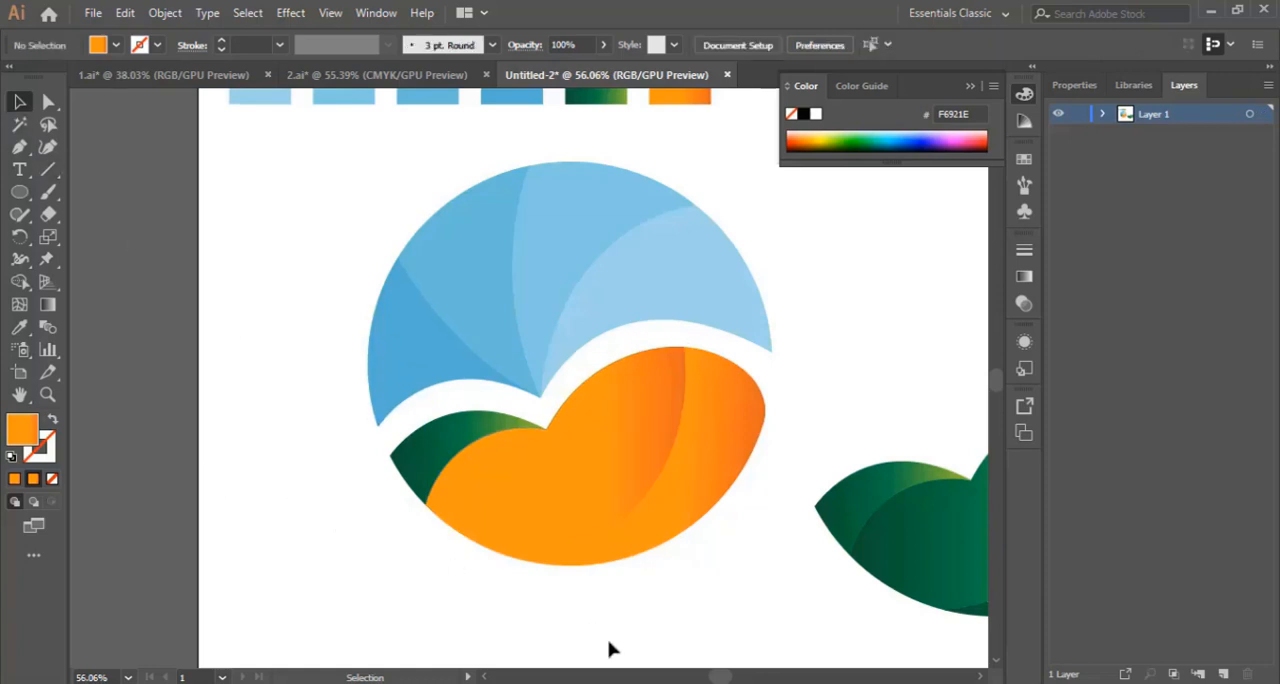
Step: Sample the orange gradient onto the logo's small leftmost leaf and move its middle colour stop slightly toward the start
left_click(420, 451)
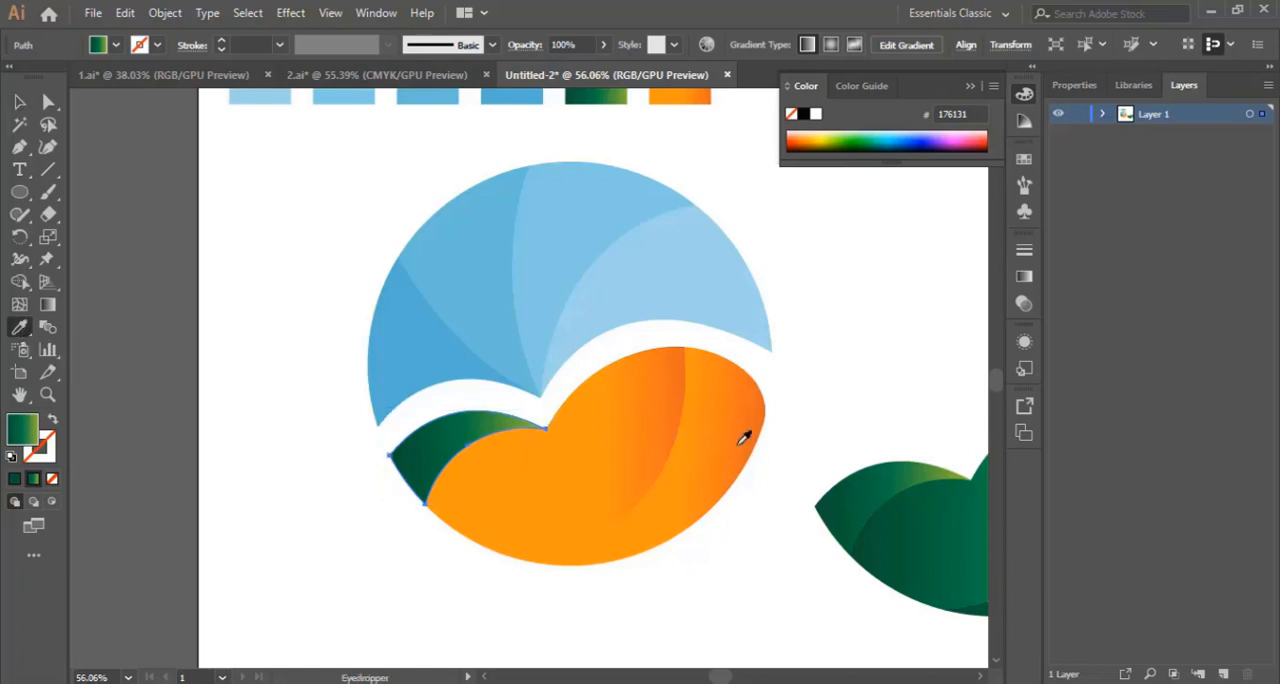
left_click(709, 424)
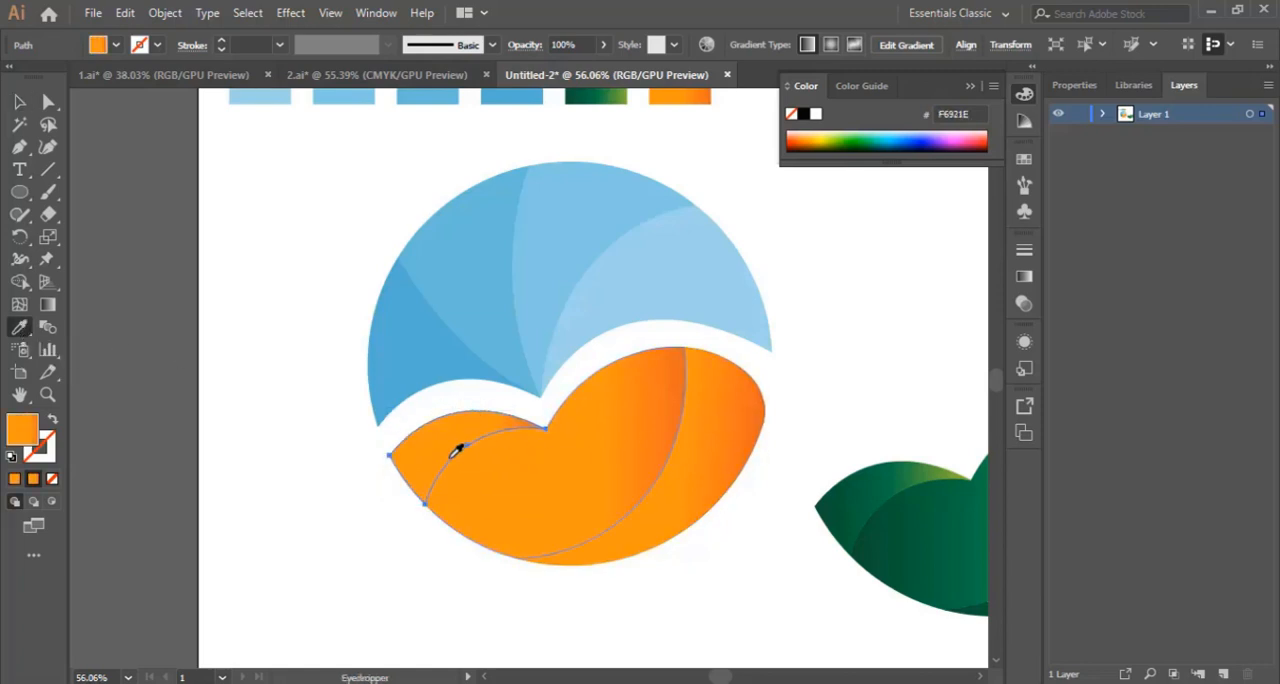
left_click(47, 306)
mouse_move(464, 458)
left_mouse_down()
mouse_move(439, 459)
mouse_move(473, 459)
mouse_move(452, 459)
left_mouse_up()
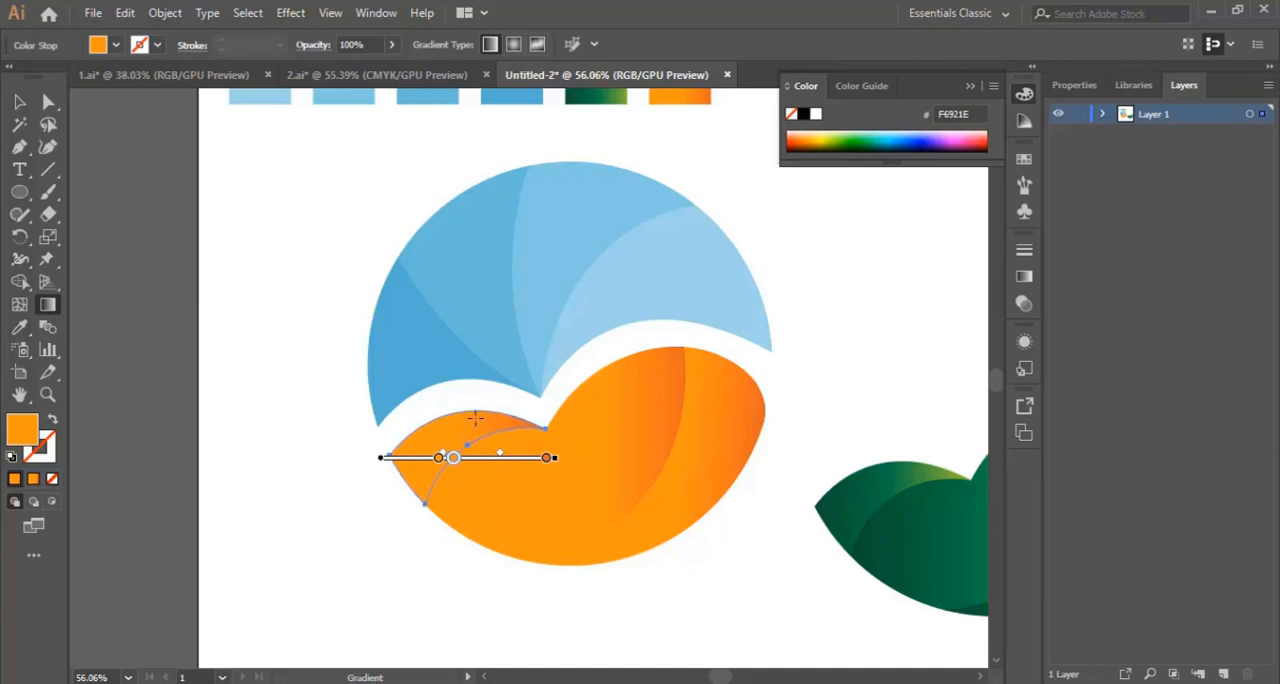
key("v")
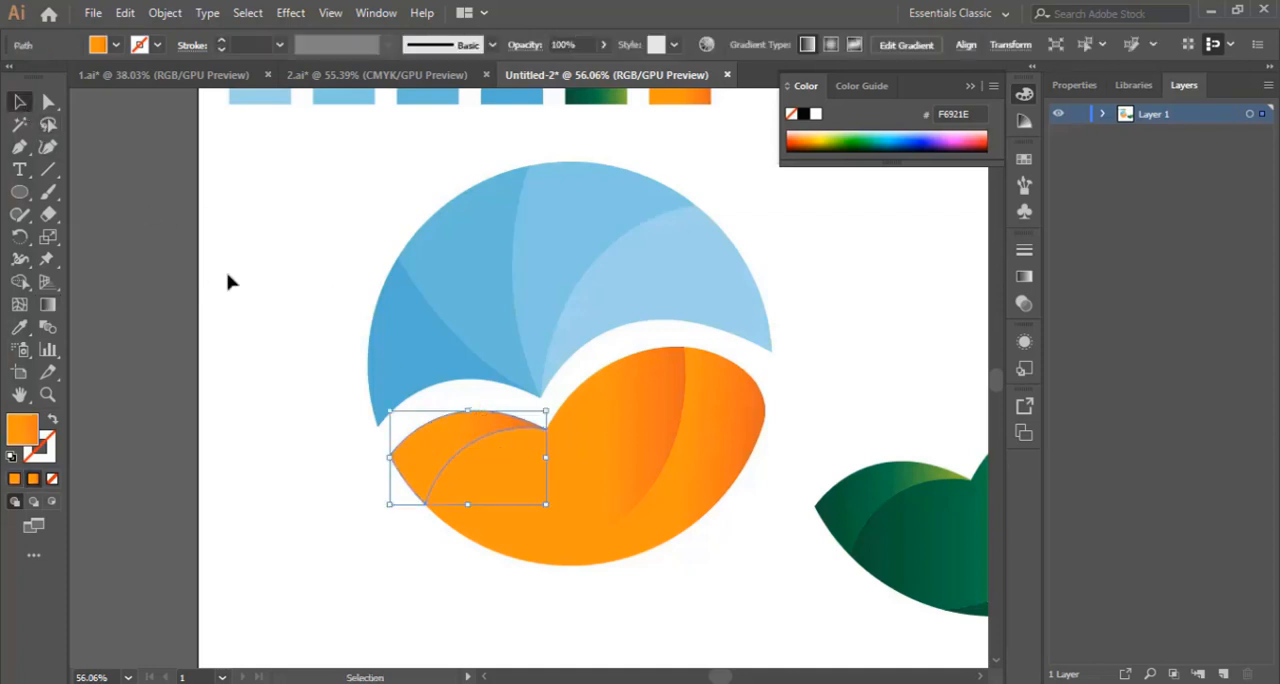
Step: Move the green leaf copy onto the orange leaves of the logo so that it covers them exactly
left_click(322, 271)
left_click_drag(717, 677, 729, 677)
left_click_drag(661, 416, 928, 624)
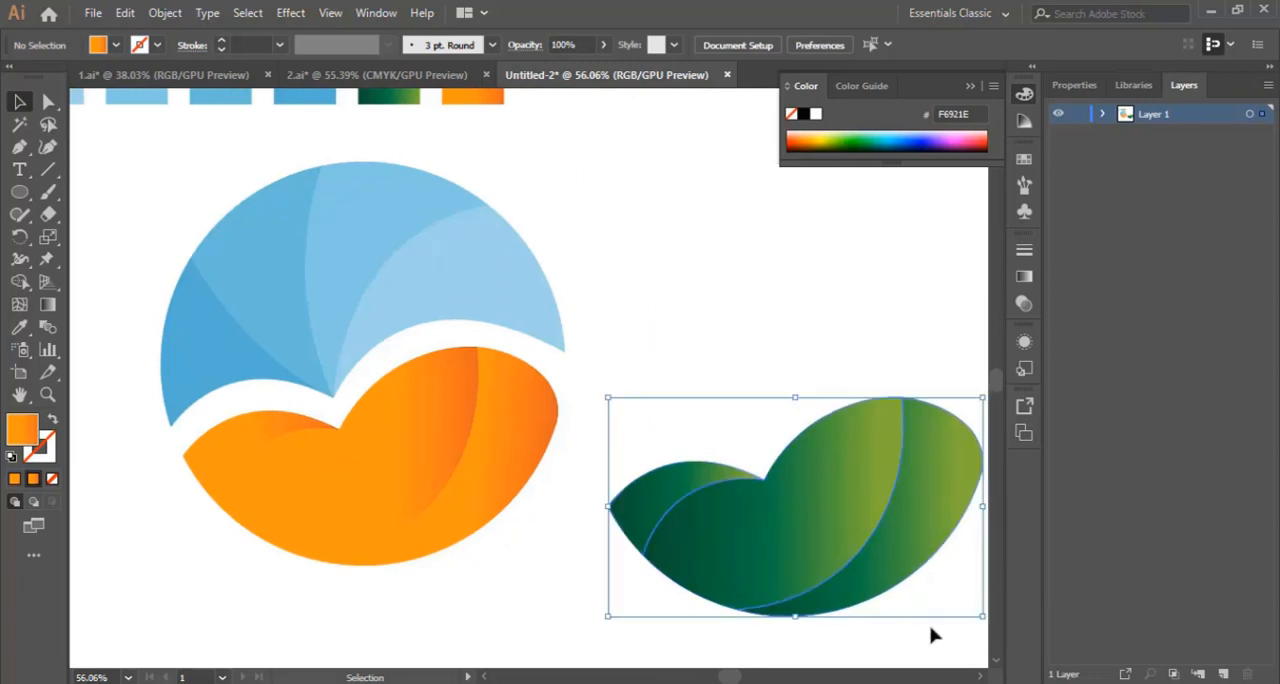
left_click_drag(927, 485, 507, 440)
scroll(507, 438, "down", 3)
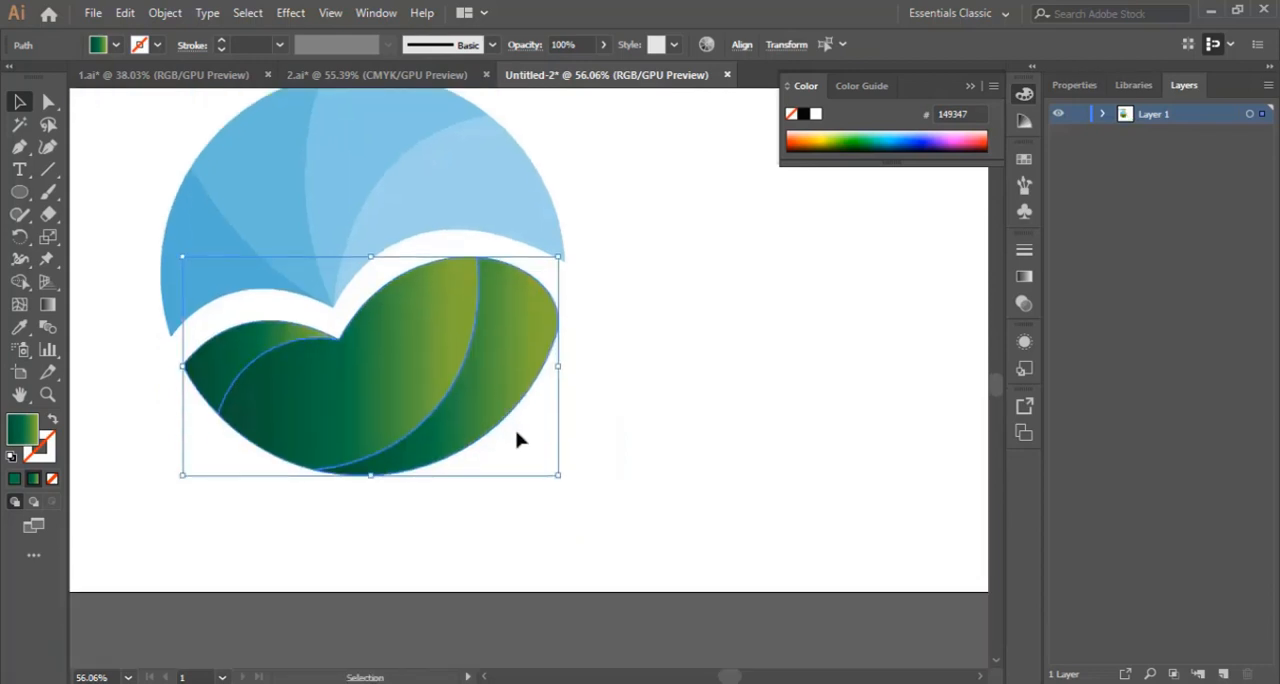
Step: Nudge the green leaves straight down until an orange band shows along their upper edge, and deselect them
key("Down")
key("Down")
key("Down")
key("Down")
key("Down")
key("Down")
key("Down")
key("Down")
key("Down")
key("Down")
key("Down")
key("Down")
key("Down")
key("Down")
key("Down")
key("Down")
key("Down")
key("Down")
key("Down")
key("Down")
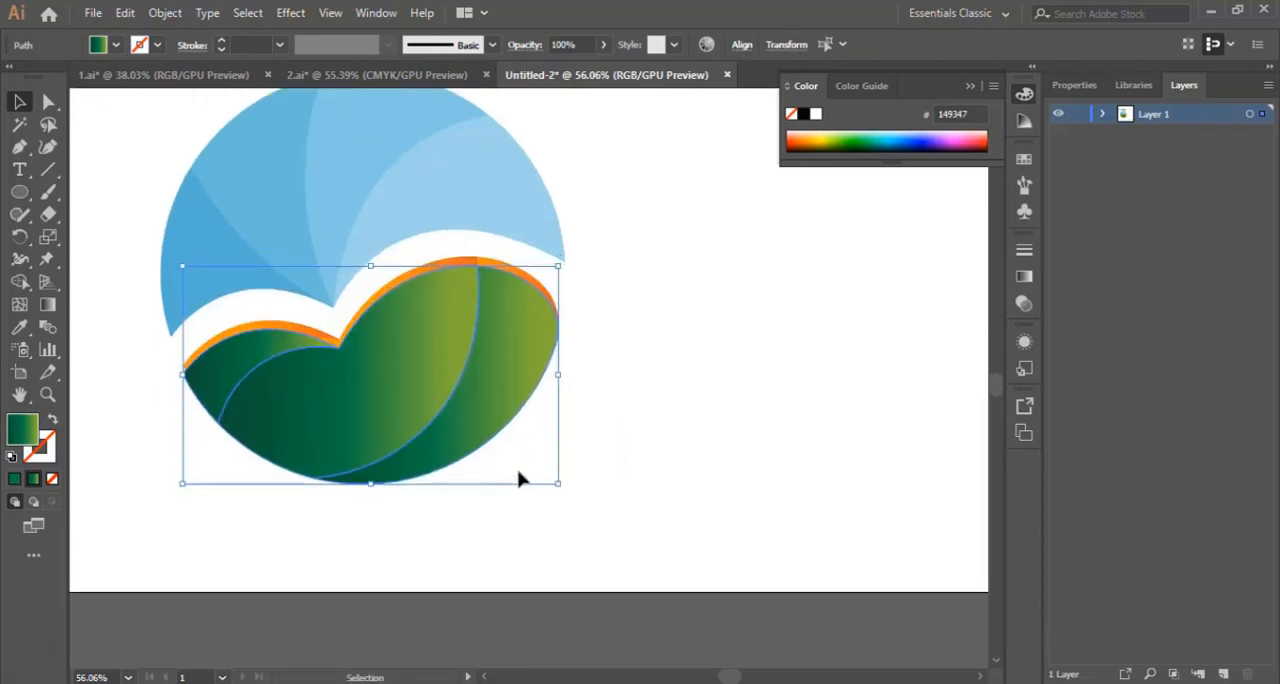
key("Down")
key("Down")
key("Down")
key("Down")
key("Down")
key("Down")
key("Down")
key("Down")
key("Down")
key("Down")
key("Down")
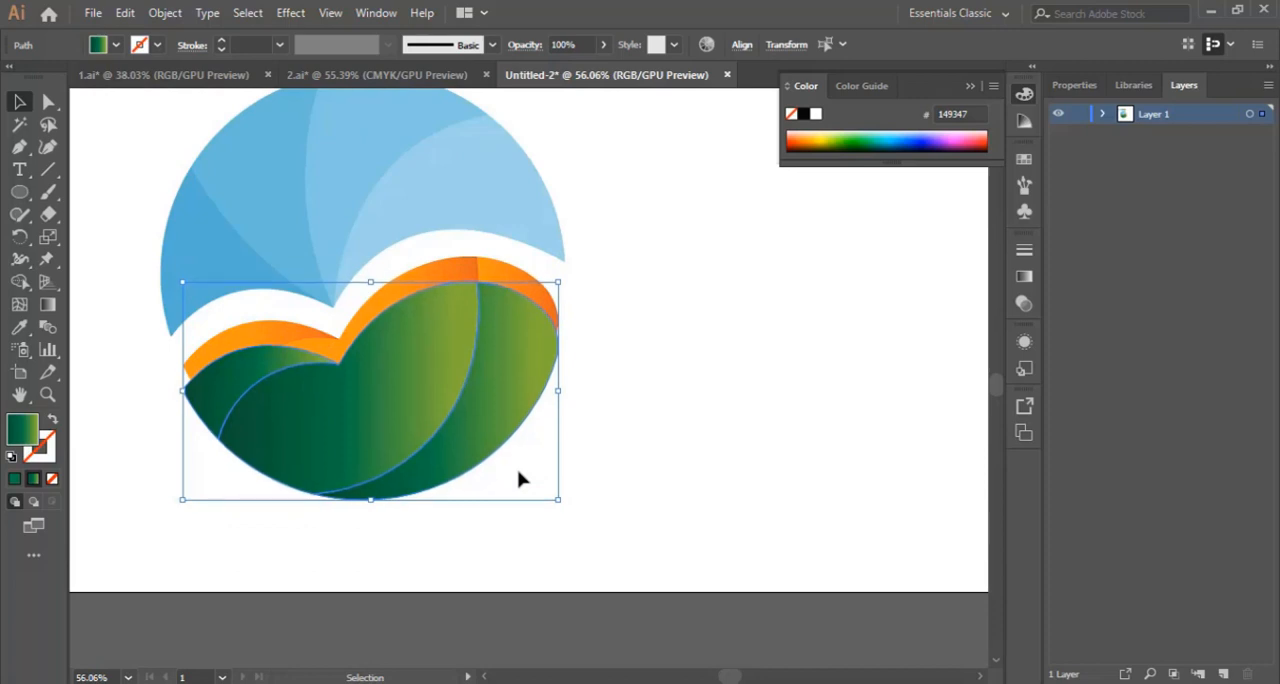
left_click(679, 355)
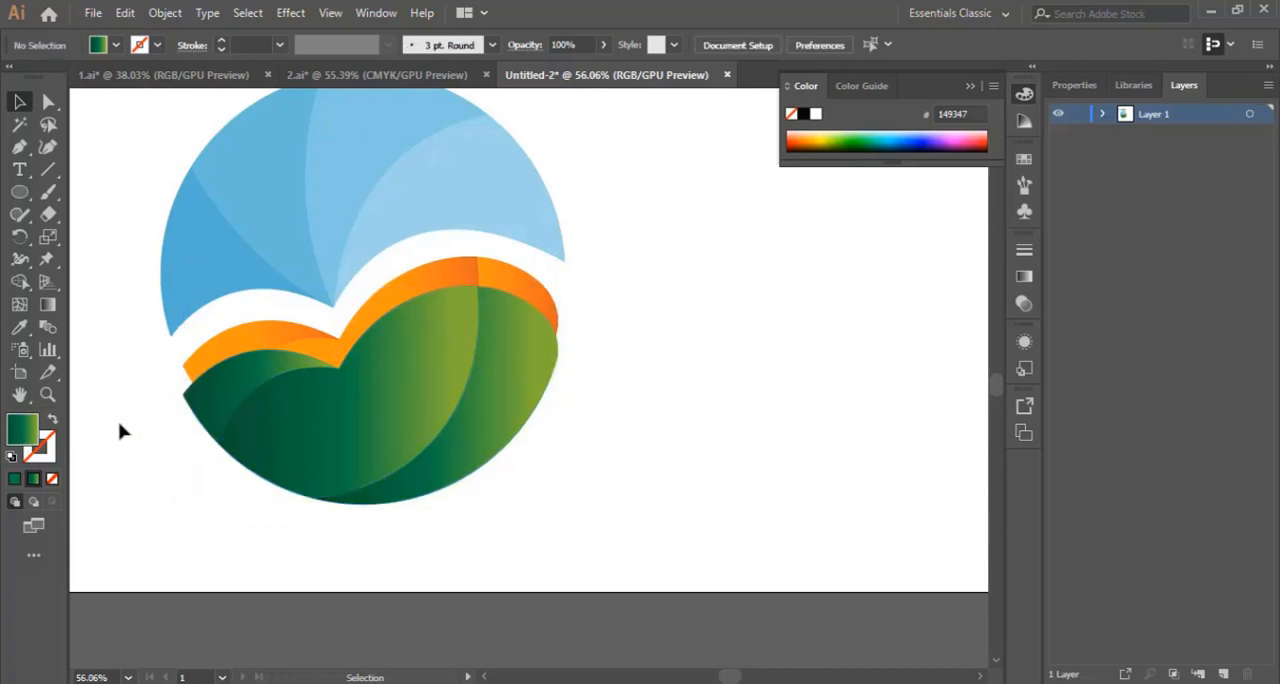
Step: Draw a short upward-arching curve with the Pen tool in the empty area right of the green leaves
left_click(47, 394)
left_click(517, 328)
left_click(514, 392)
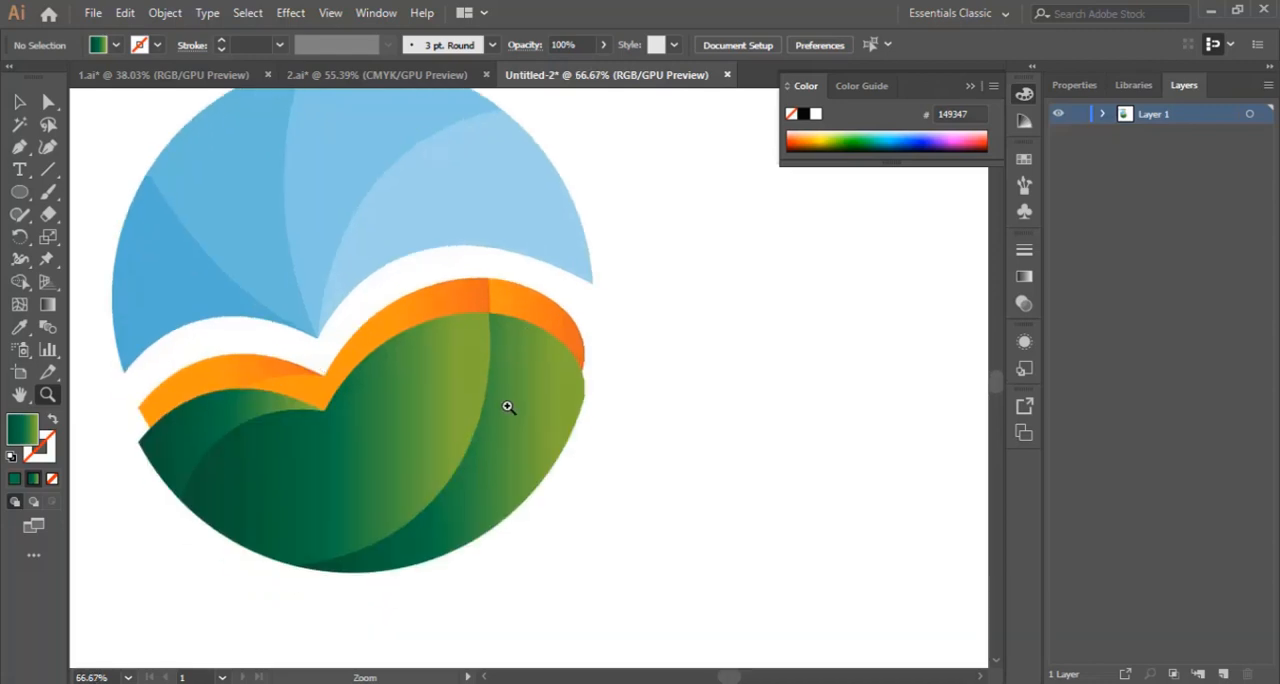
left_click(19, 146)
left_click(676, 409)
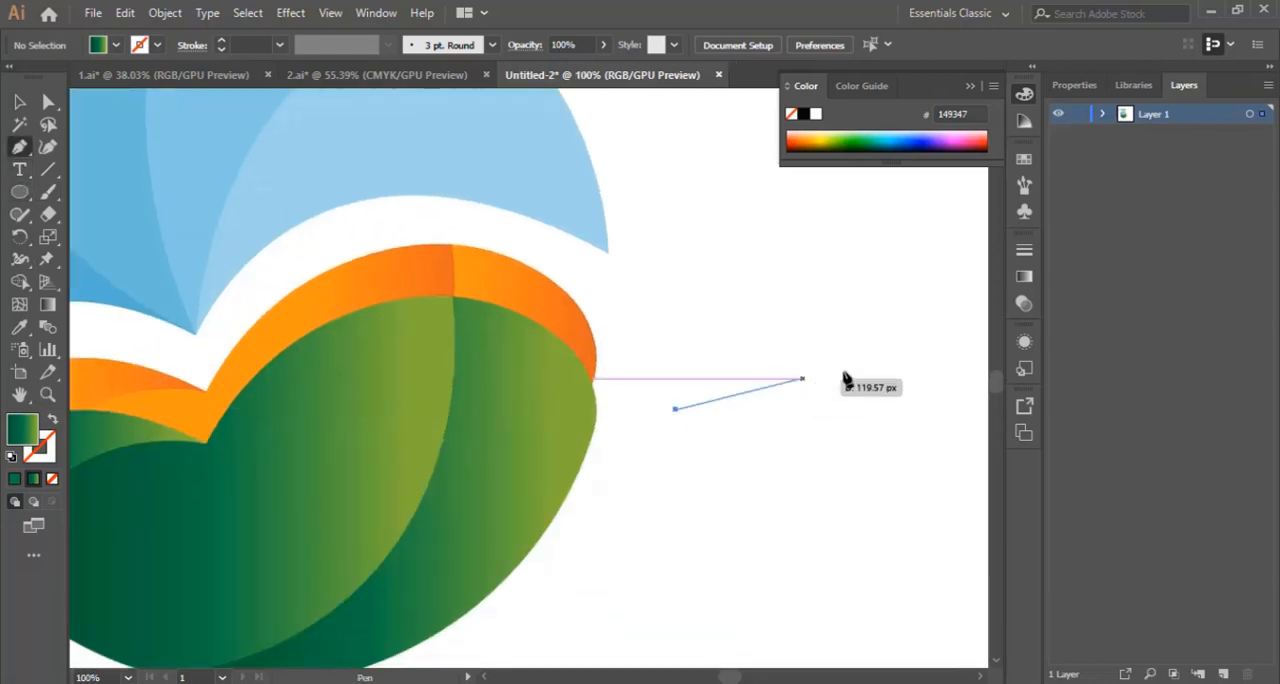
left_click_drag(859, 358, 977, 373)
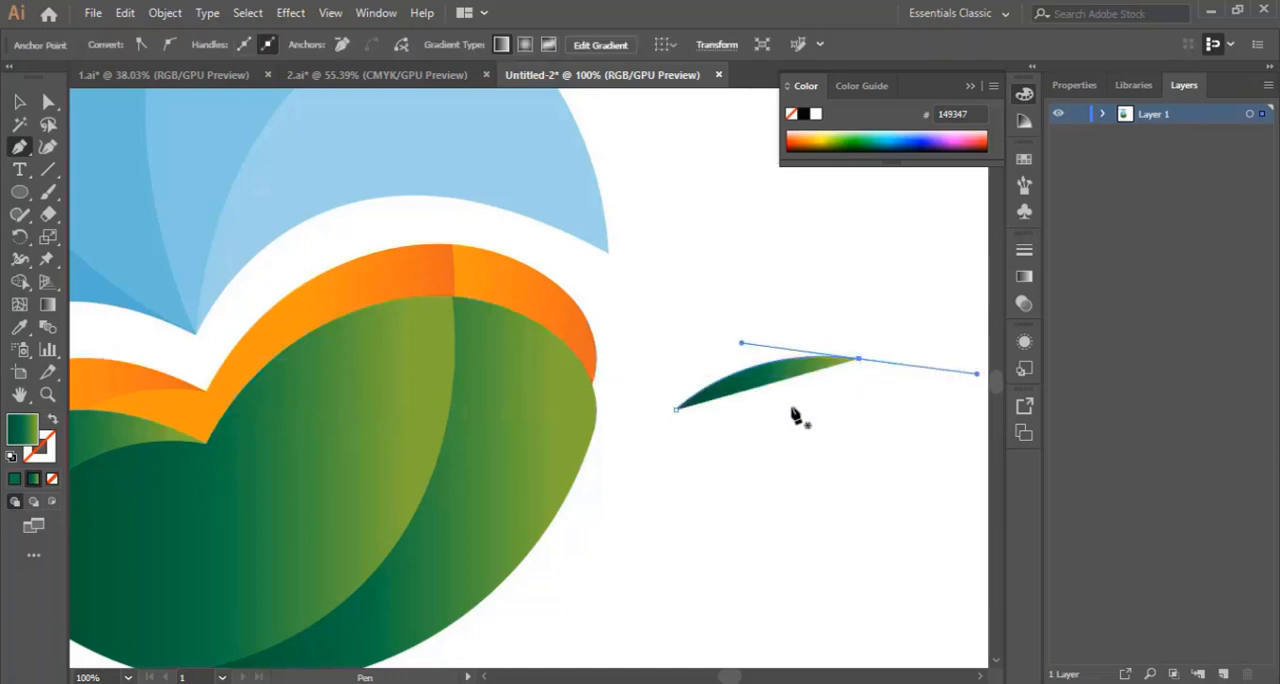
Step: Reverse the new curve's gradient with the Gradient tool so it runs from light green at the lower-left end to dark green
left_click(48, 304)
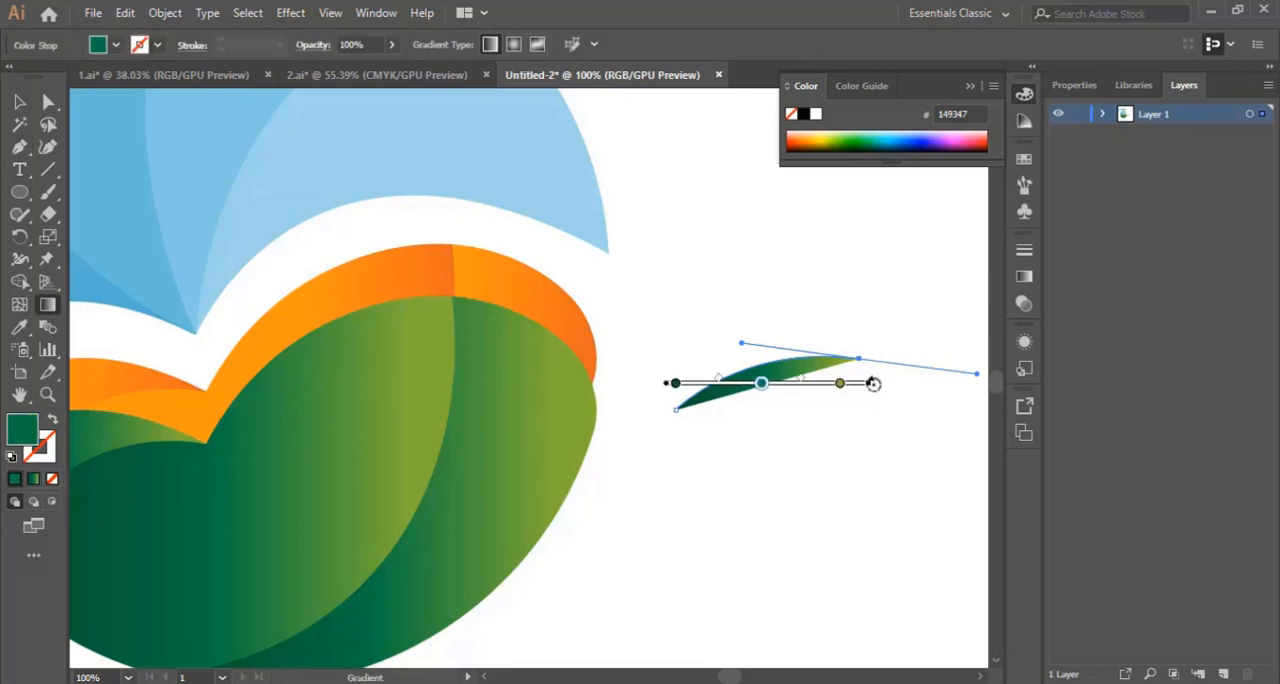
mouse_move(869, 414)
left_mouse_down()
mouse_move(526, 491)
mouse_move(500, 451)
mouse_move(508, 478)
left_mouse_up()
left_click(697, 416)
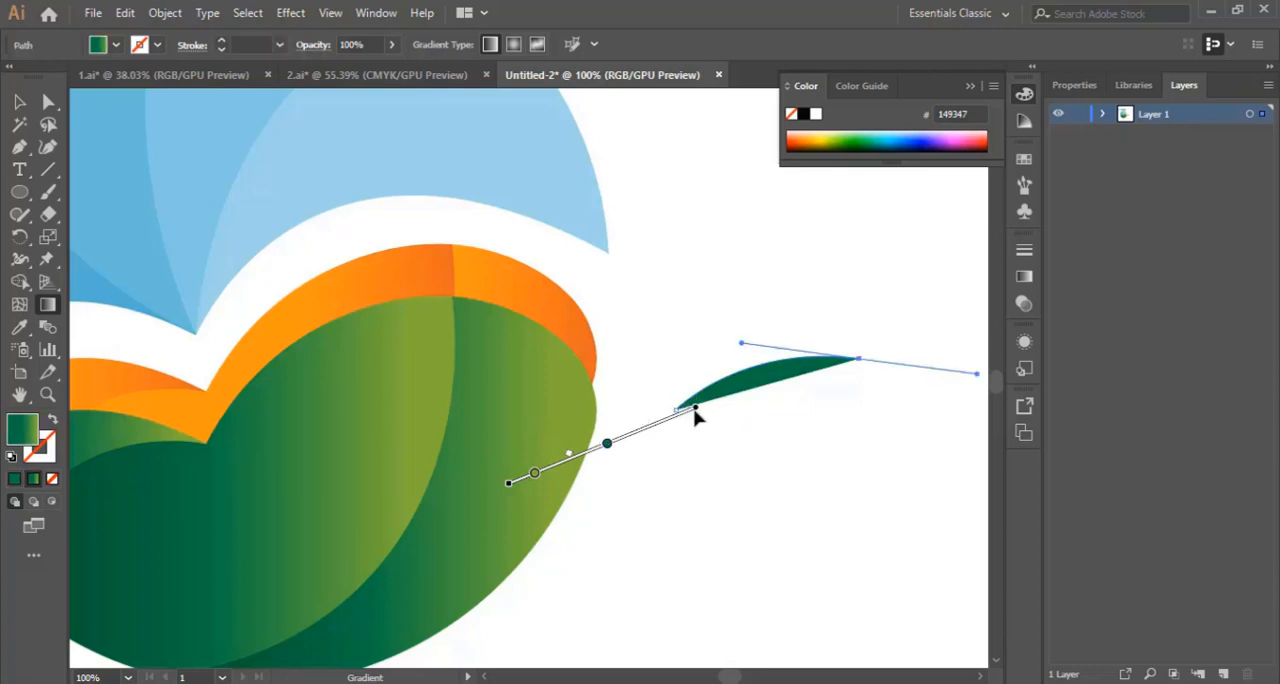
mouse_move(697, 416)
left_mouse_down()
mouse_move(743, 414)
mouse_move(900, 342)
mouse_move(877, 345)
mouse_move(887, 331)
left_mouse_up()
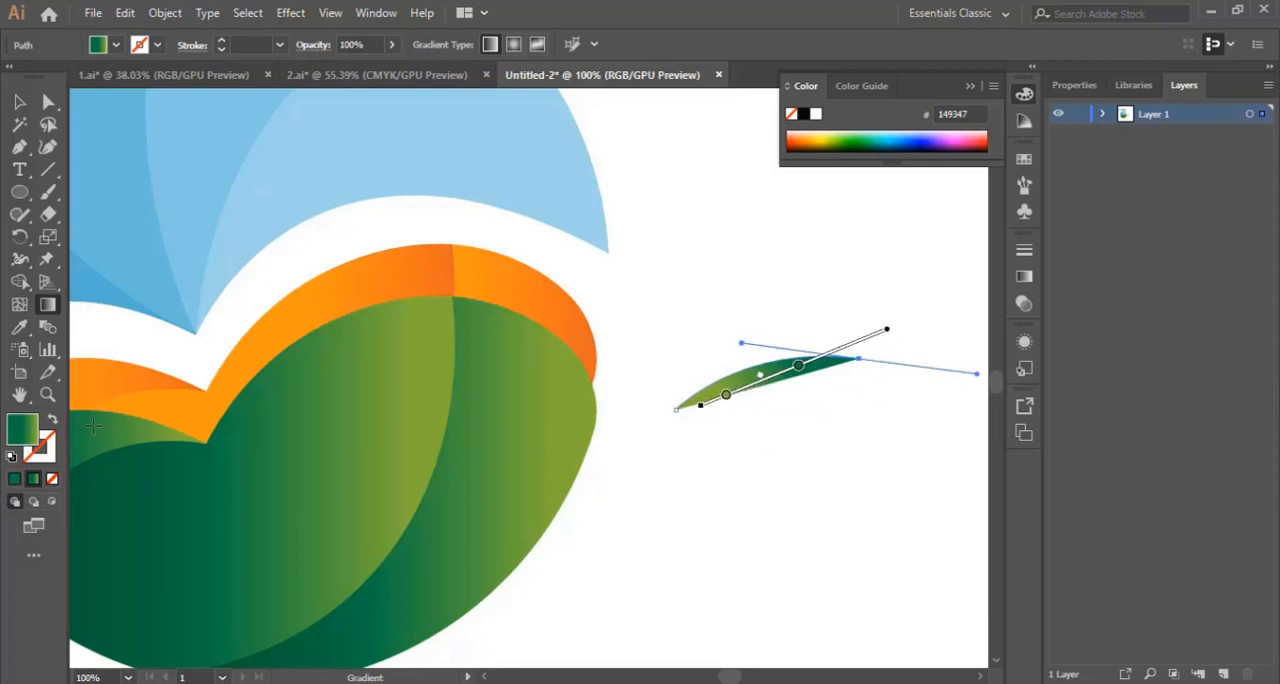
Step: Swap the curve's gradient fill to its stroke and set the stroke weight to 2 pt
left_click(54, 423)
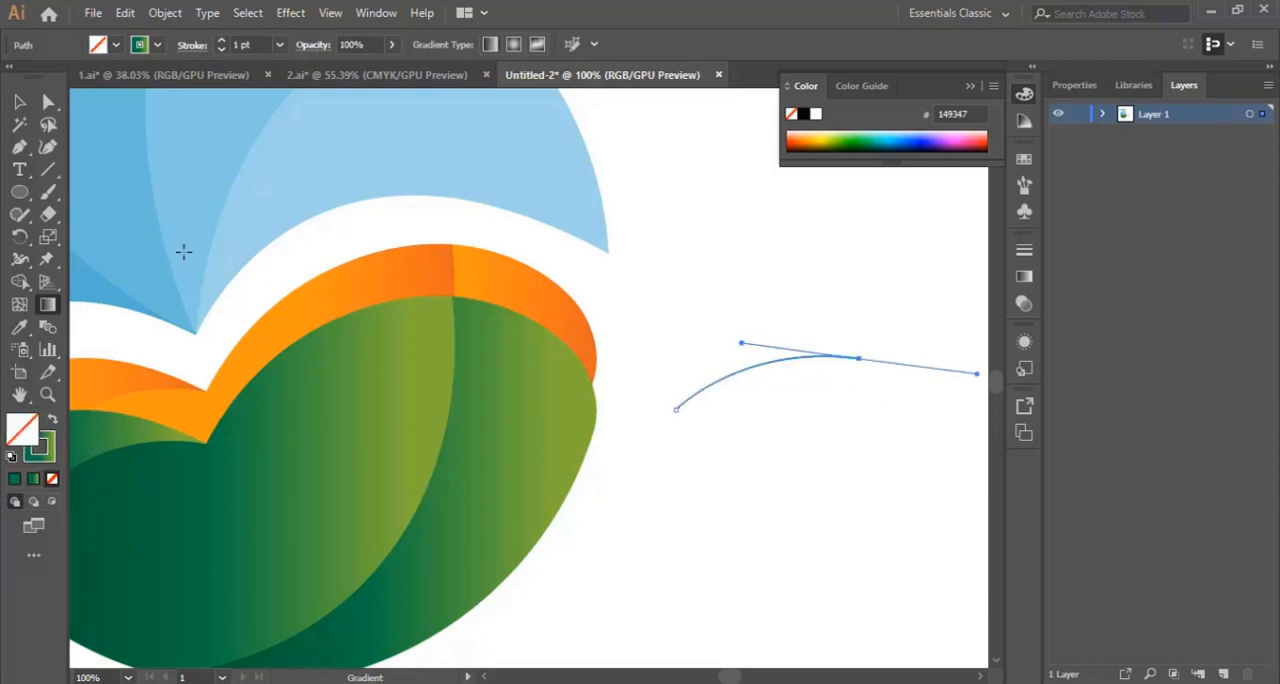
left_click(279, 44)
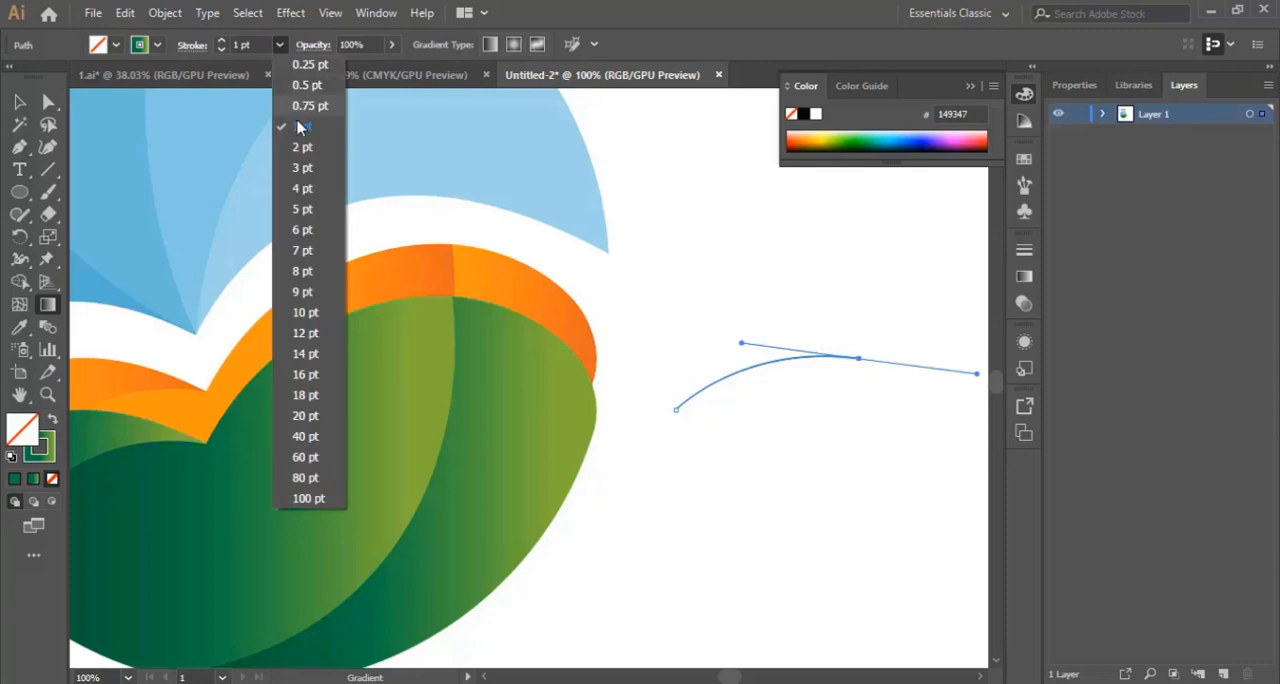
left_click(309, 152)
key("v")
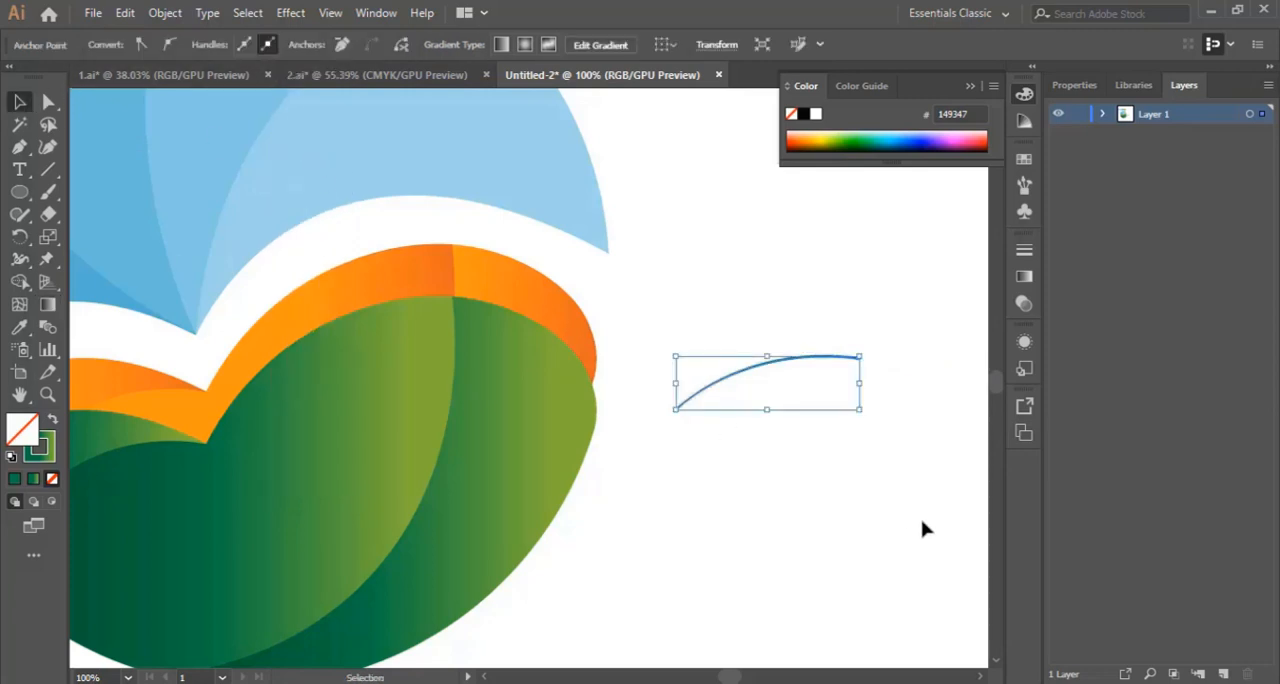
Step: Move the curved line so its lower-left end touches the right edge of the green crescent leaf
left_click(840, 515)
left_click_drag(797, 369, 702, 423)
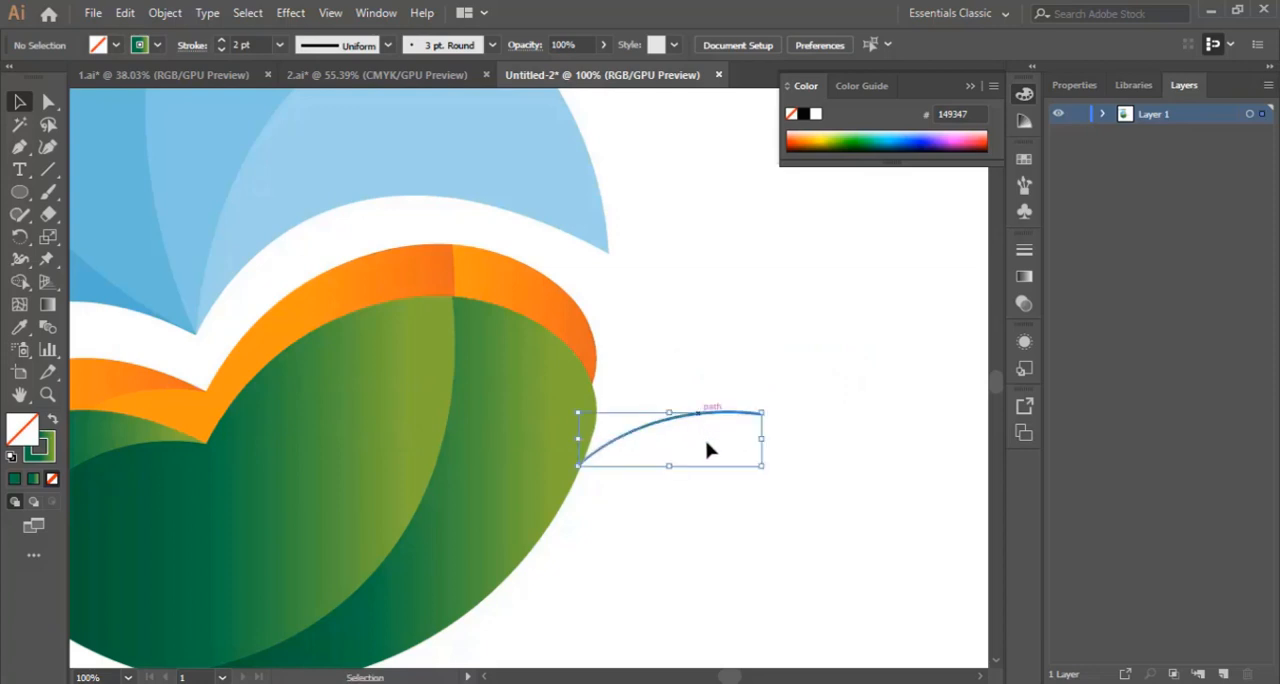
left_click(840, 525)
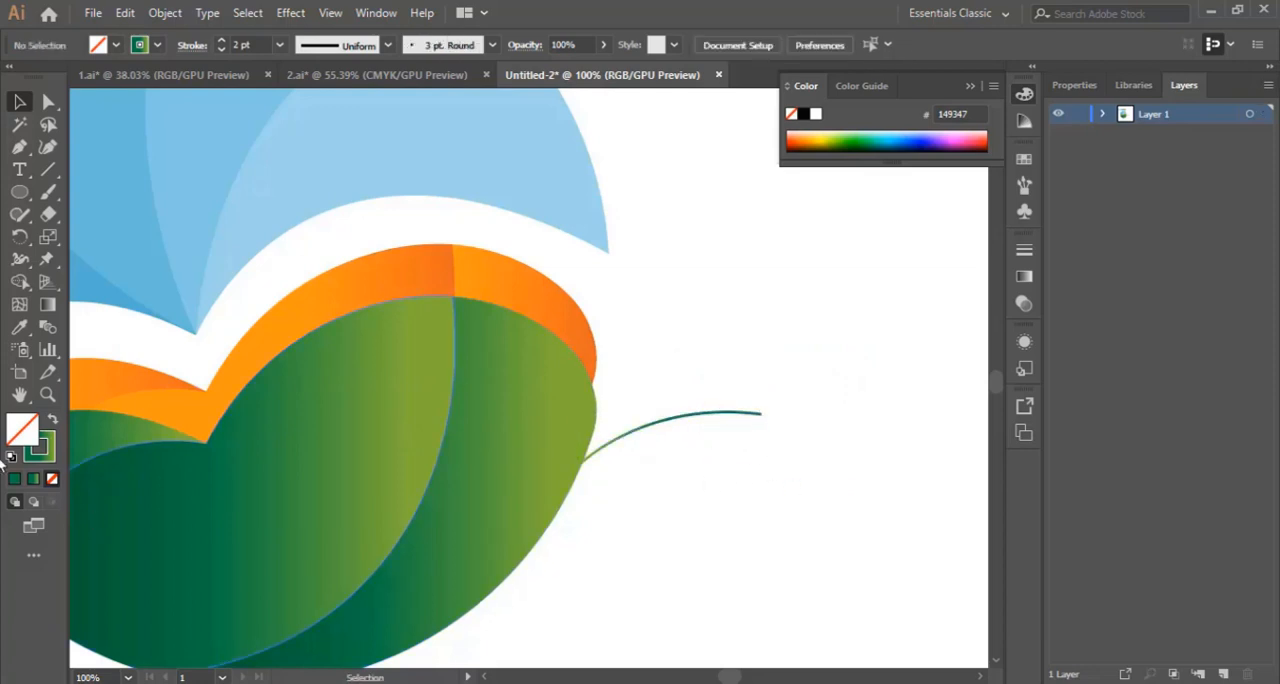
Step: Draw a small circle at the curve's outer end and swap its green gradient stroke to the fill
left_click(19, 195)
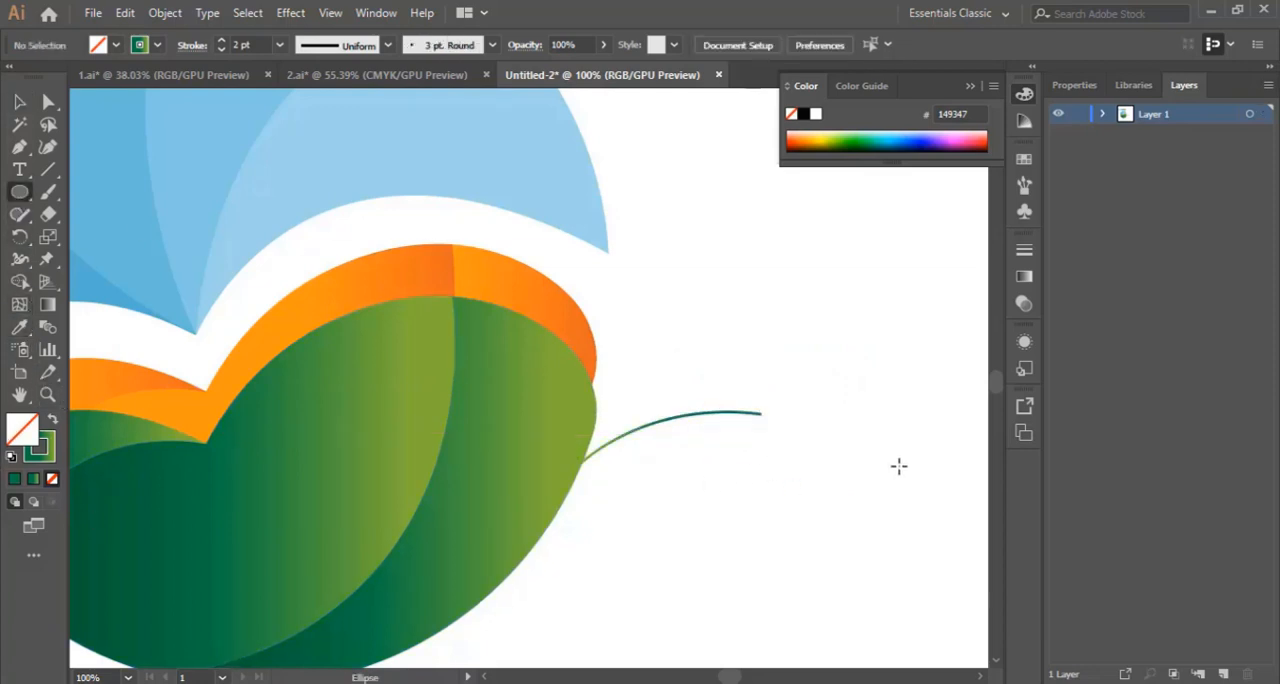
left_click_drag(757, 405, 773, 420)
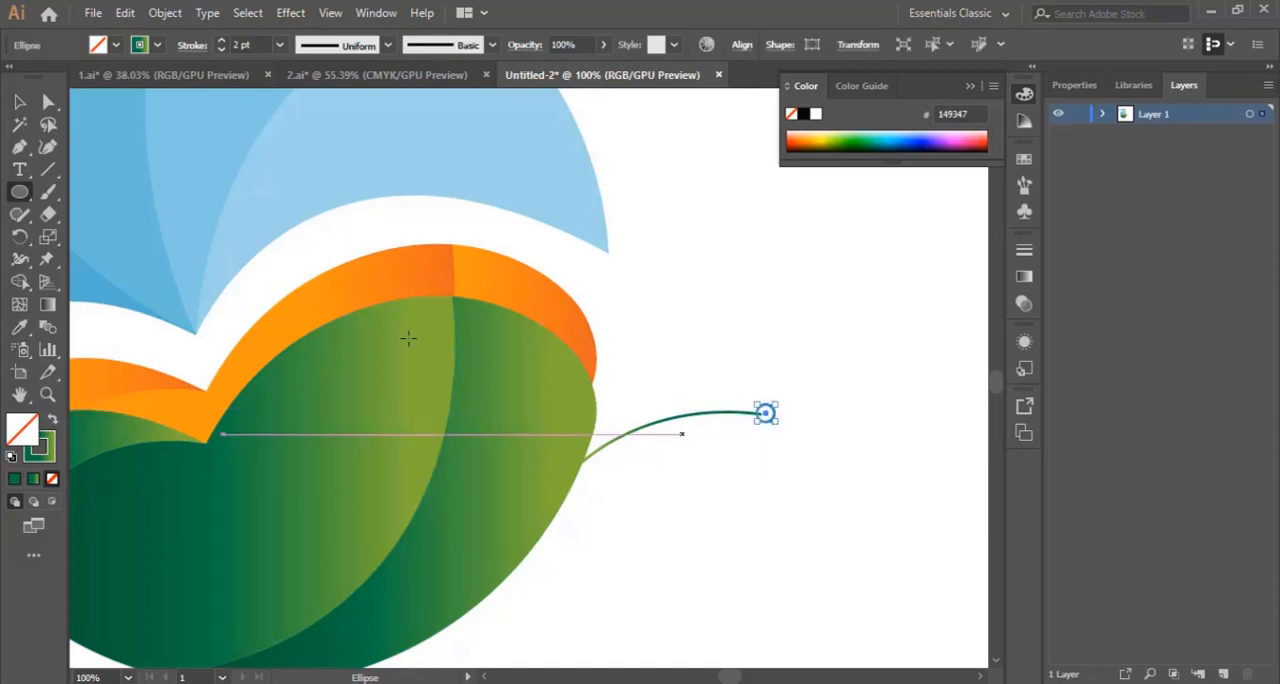
left_click(53, 425)
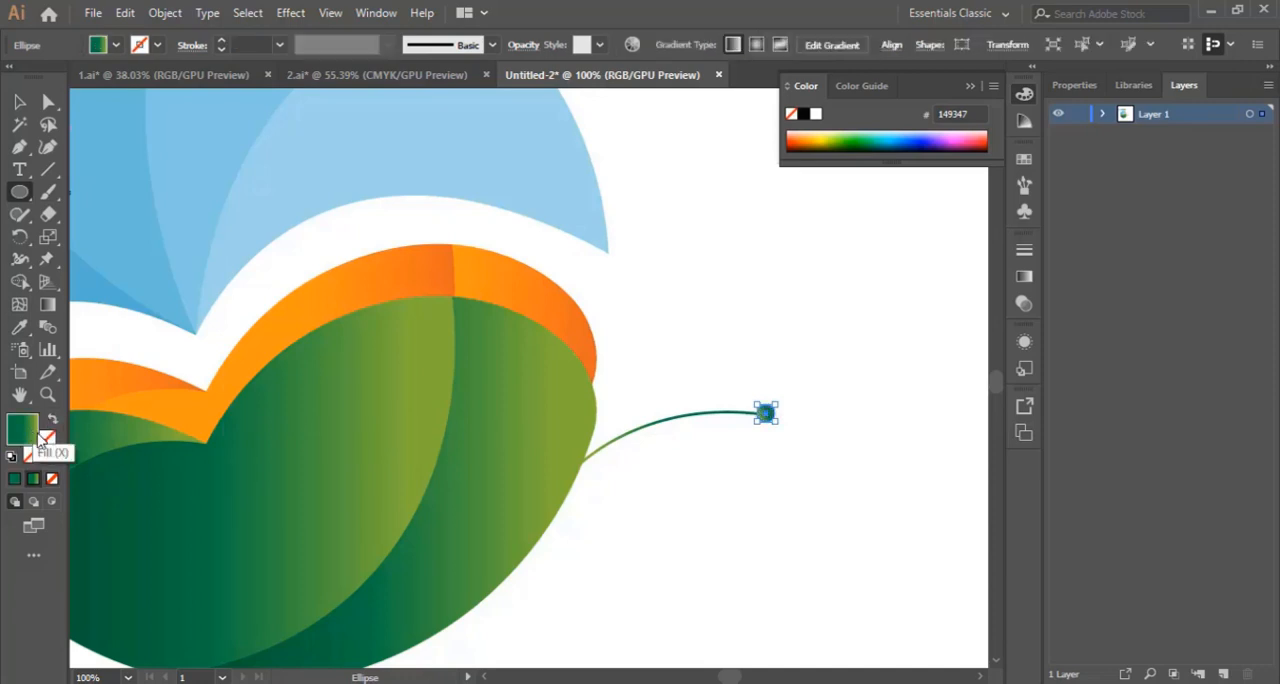
left_click(19, 101)
left_click(849, 379)
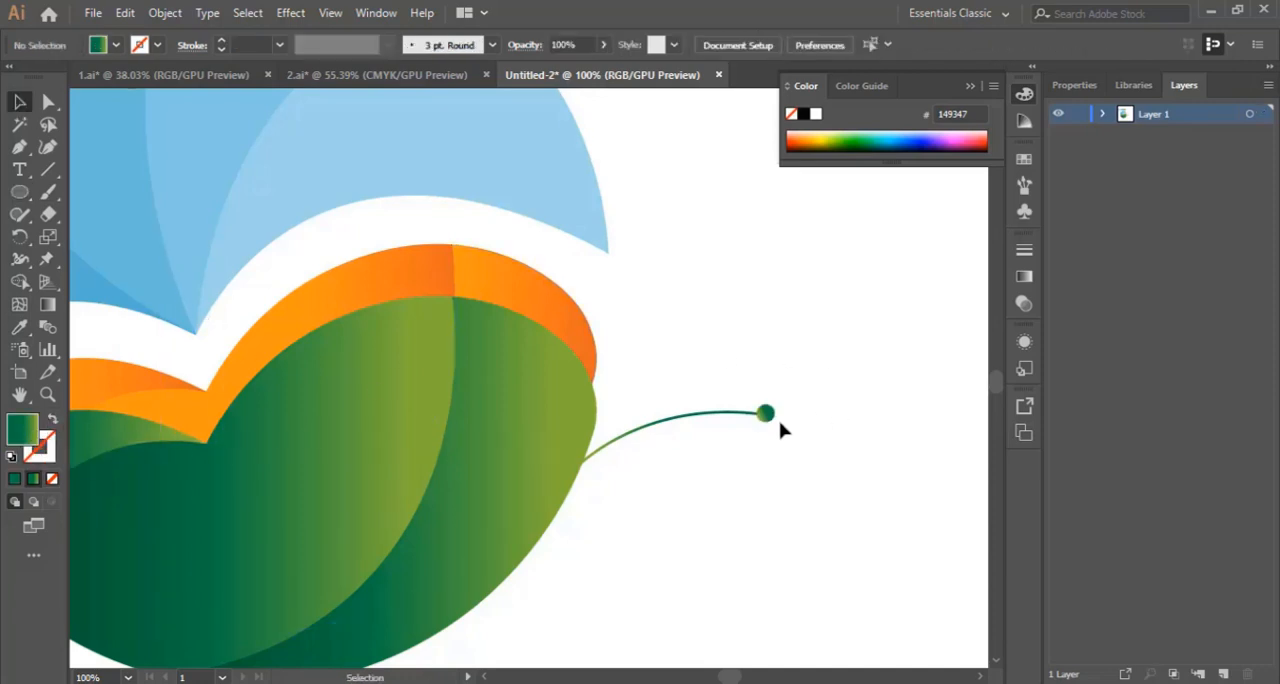
Step: Adjust the small green circle's position so it sits centred on the outer end of the curved line
left_click_drag(766, 414, 769, 424)
left_click(822, 425)
scroll(857, 428, "down", 1)
left_click(764, 393)
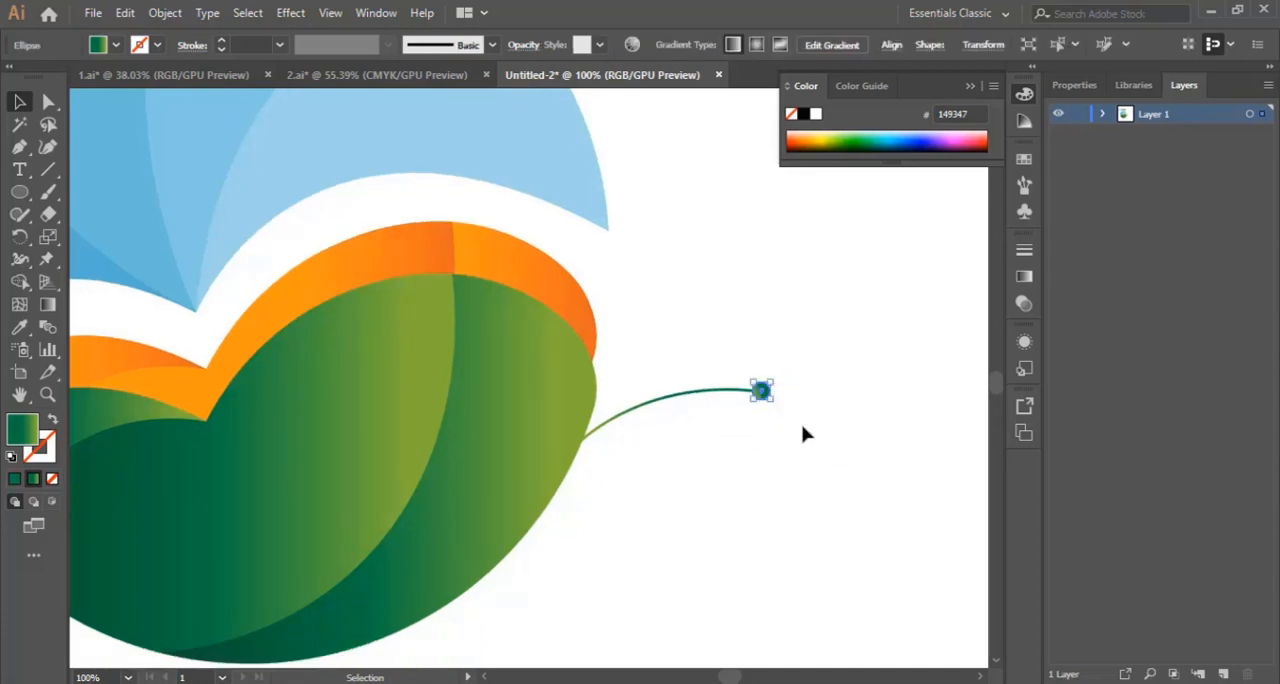
Step: Add a copy of the curved line and circle, rotated upward about the end that meets the leaf
left_click_drag(677, 357, 836, 465)
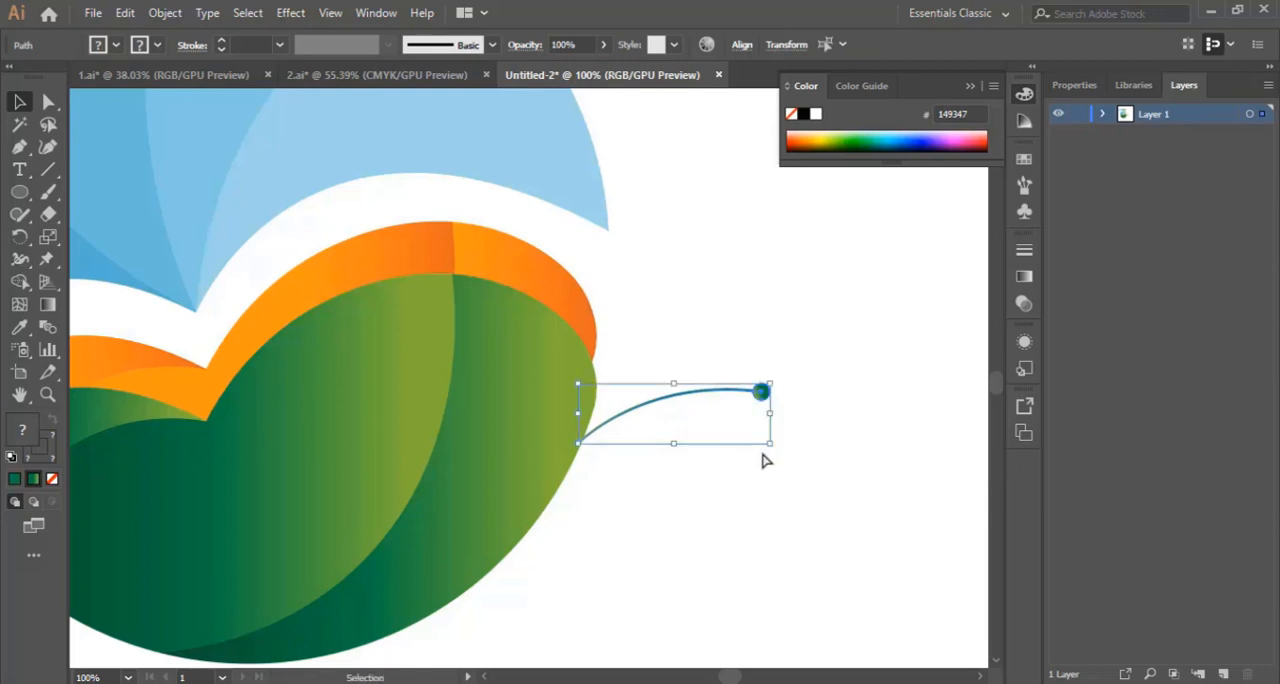
left_click_drag(767, 390, 750, 345)
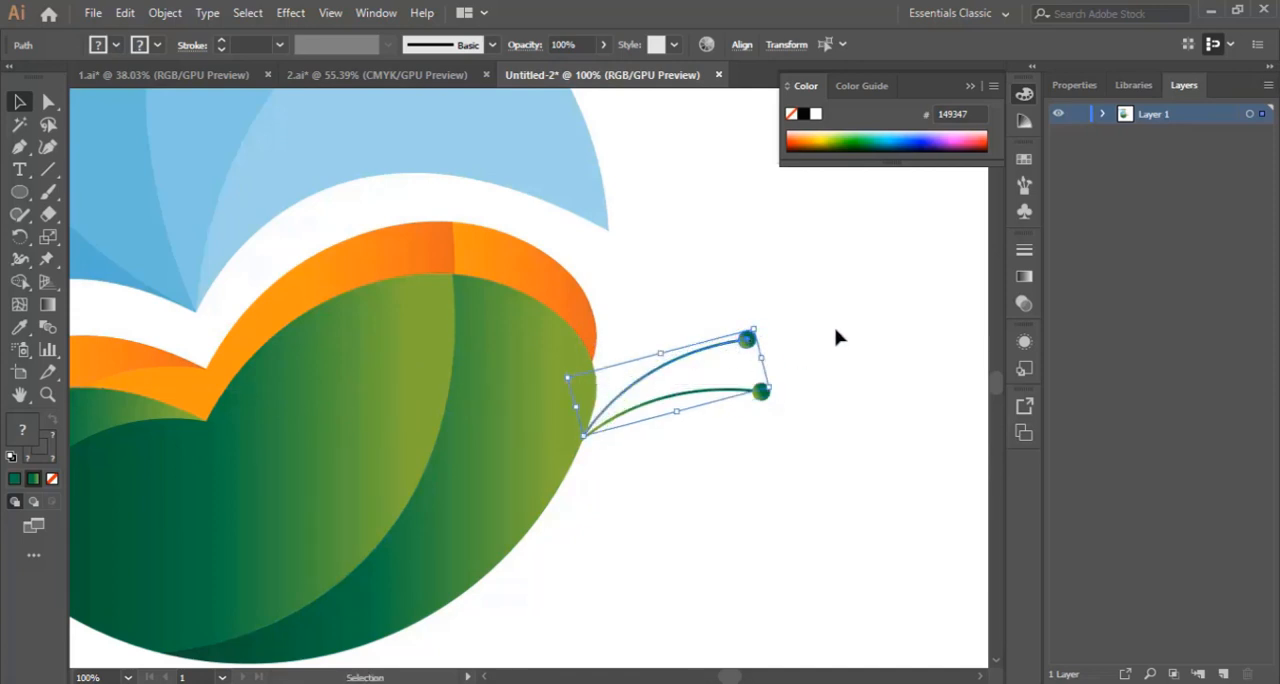
left_click(834, 382)
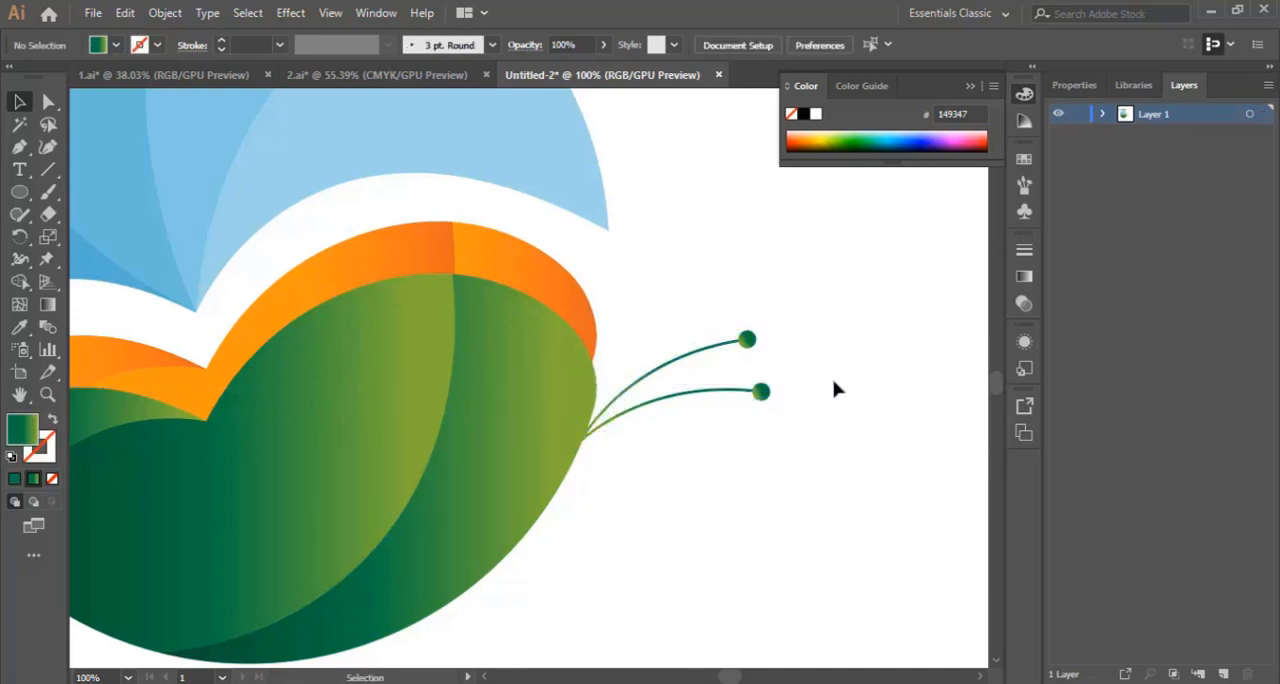
Step: Sample the orange crescent's gradient onto the upper curved line with the Eyedropper and swap it from fill to stroke
left_click(706, 352)
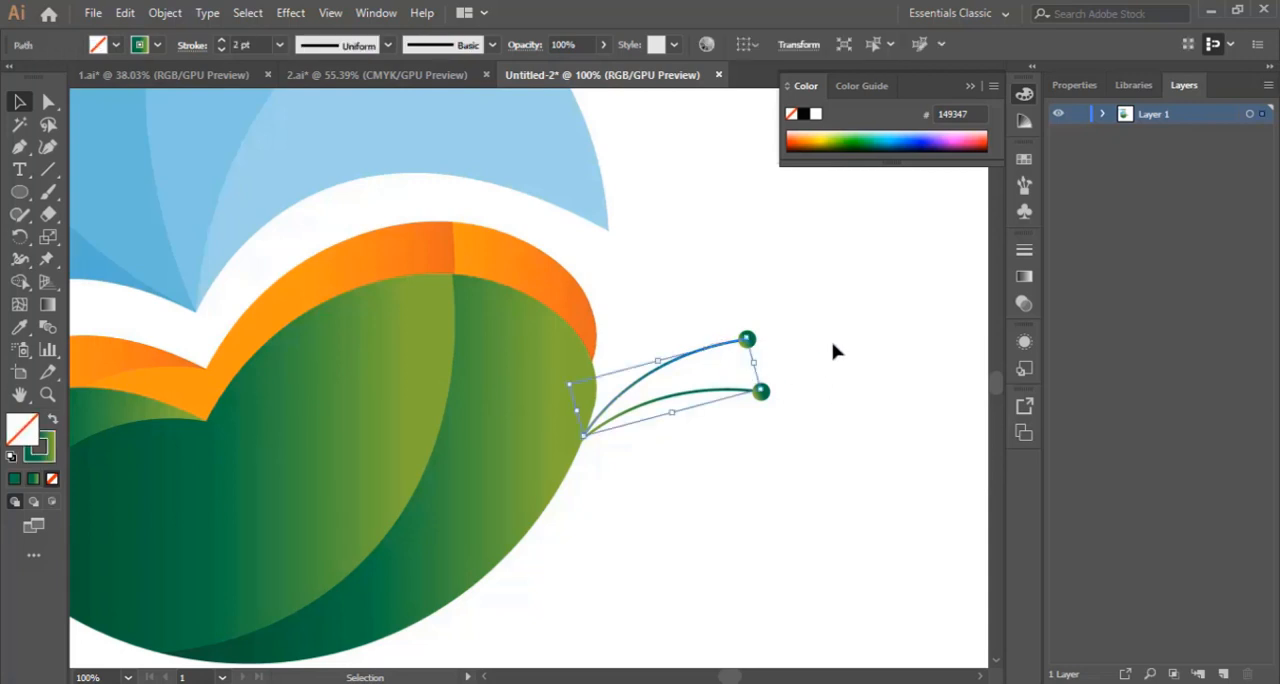
left_click(713, 362)
left_click(706, 358)
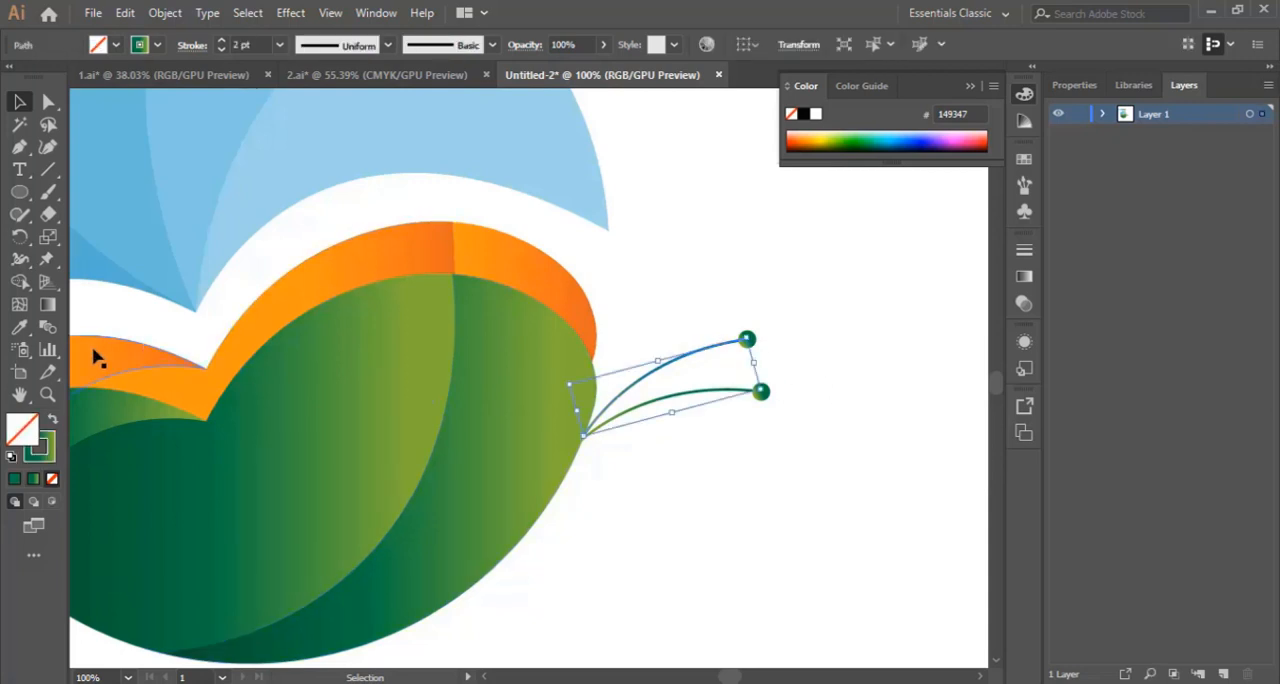
left_click(22, 330)
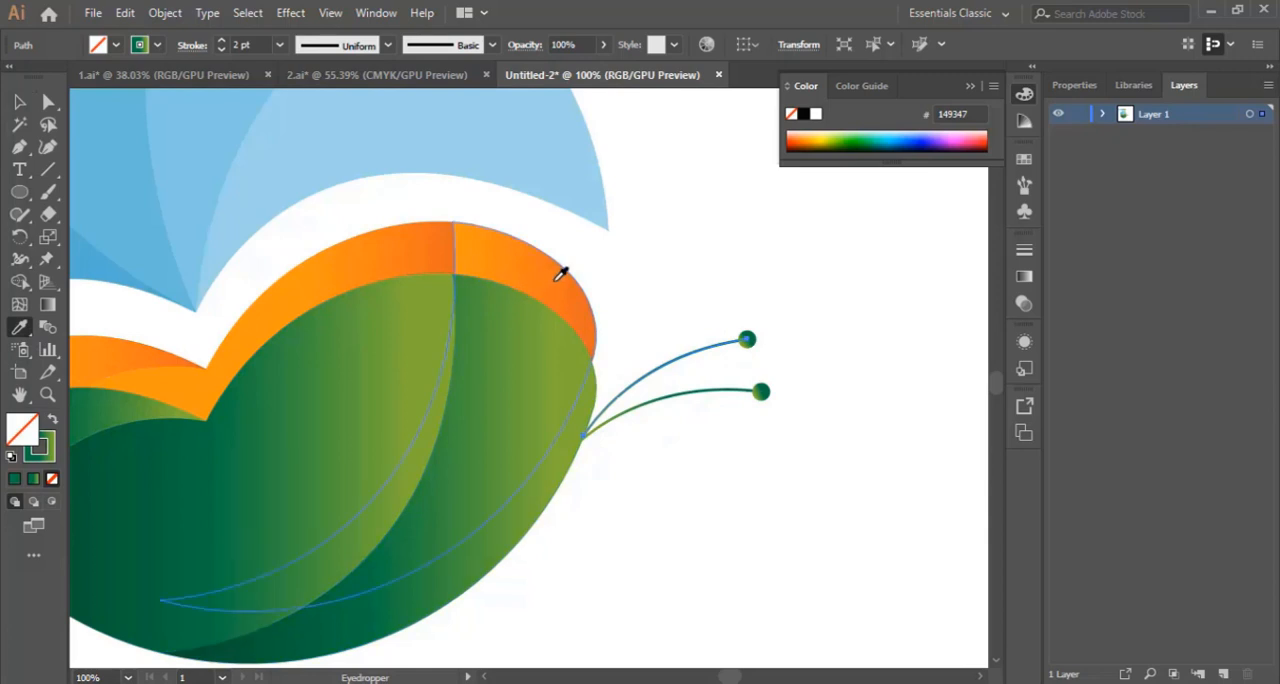
left_click(558, 280)
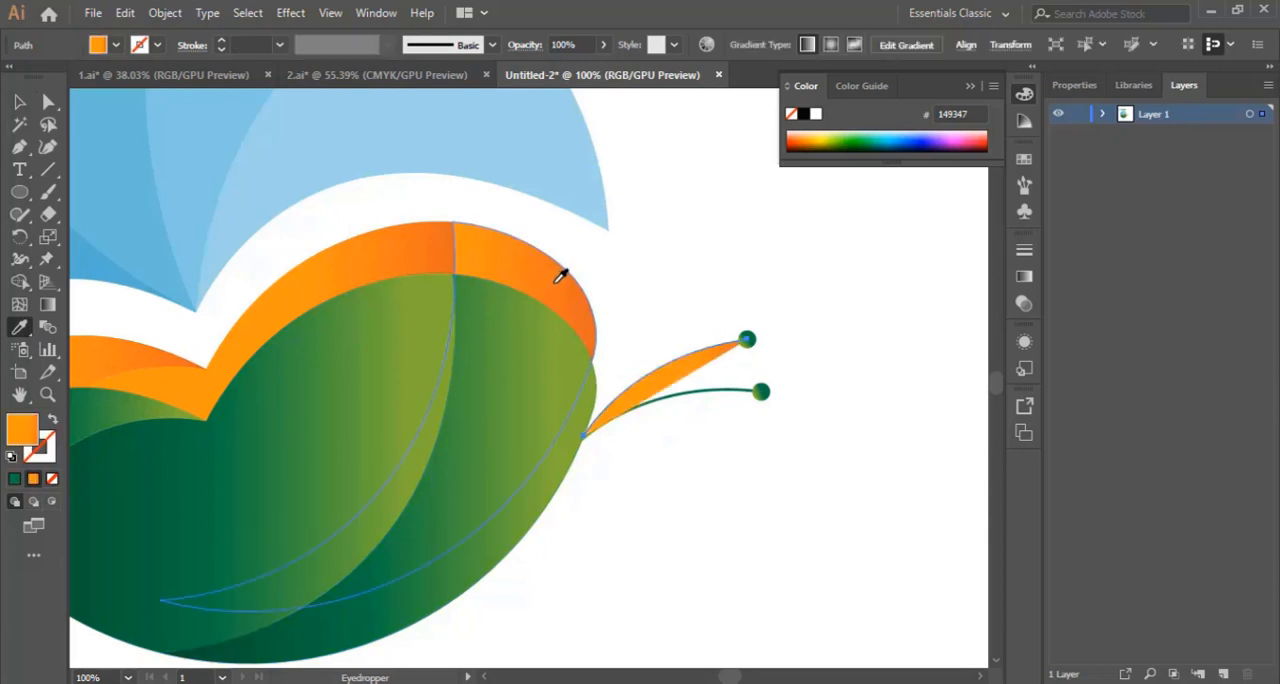
left_click(52, 421)
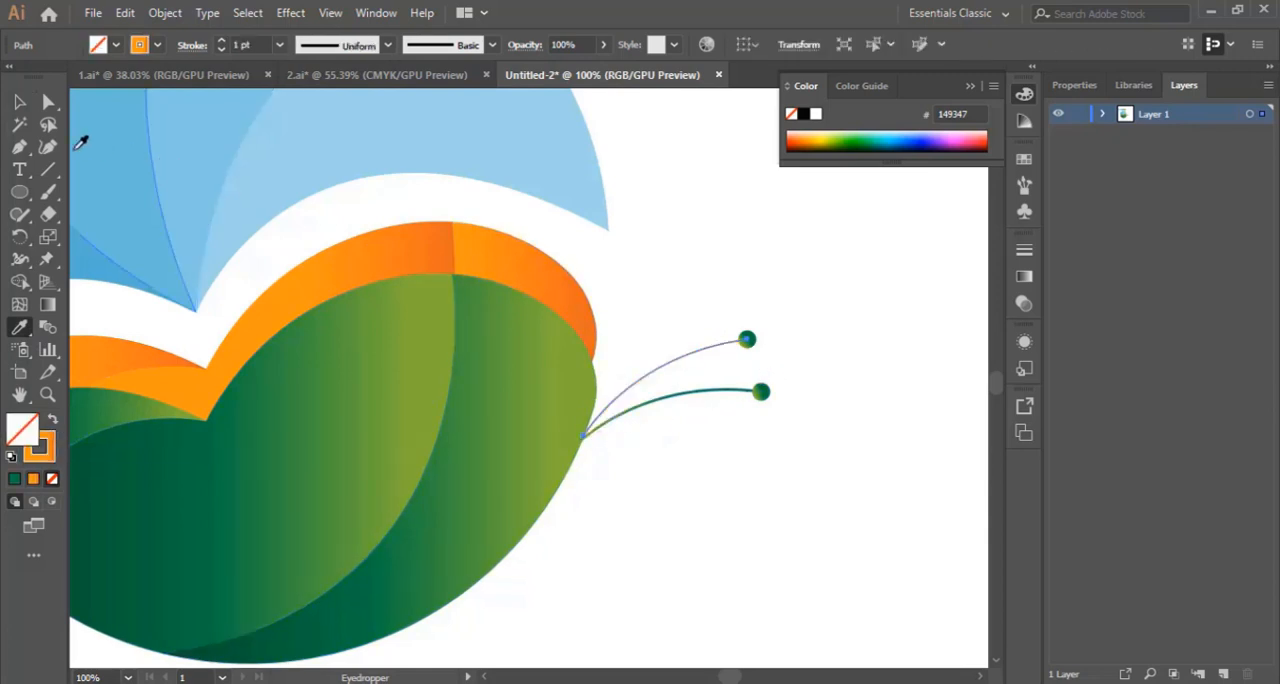
left_click(19, 101)
left_click(846, 306)
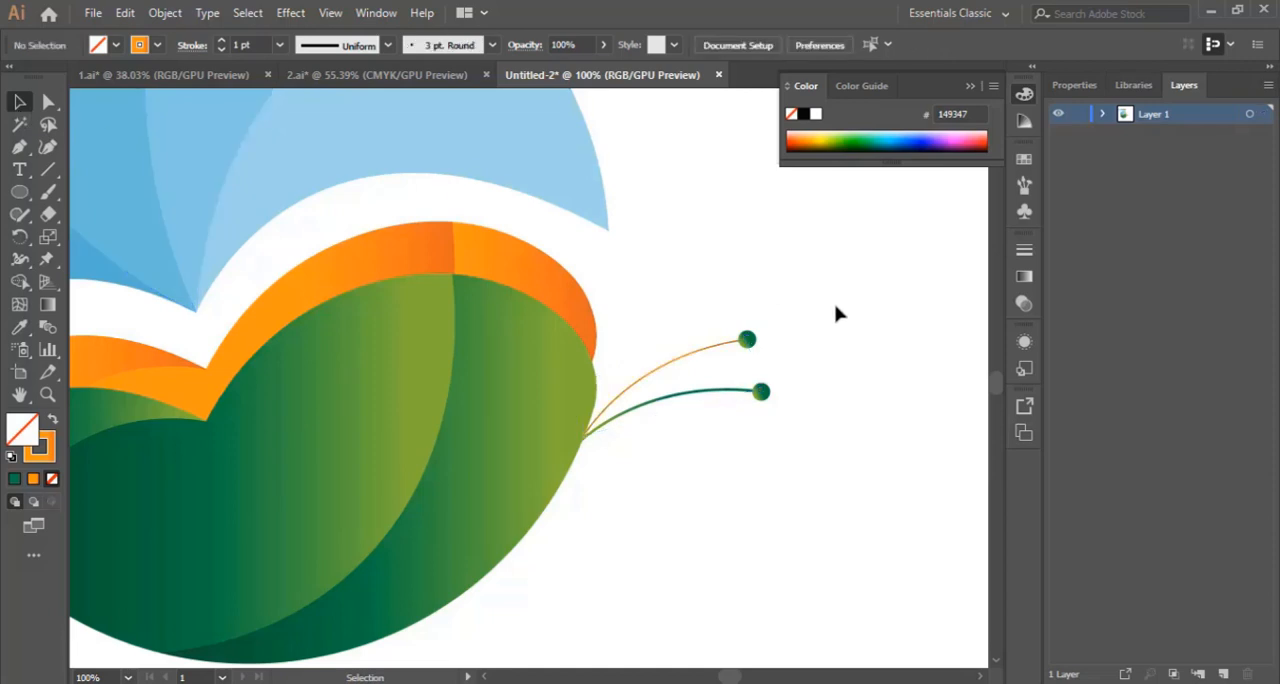
Step: Sample the orange crescent's gradient onto the circle at the end of the upper curved line, and deselect it
left_click(749, 343)
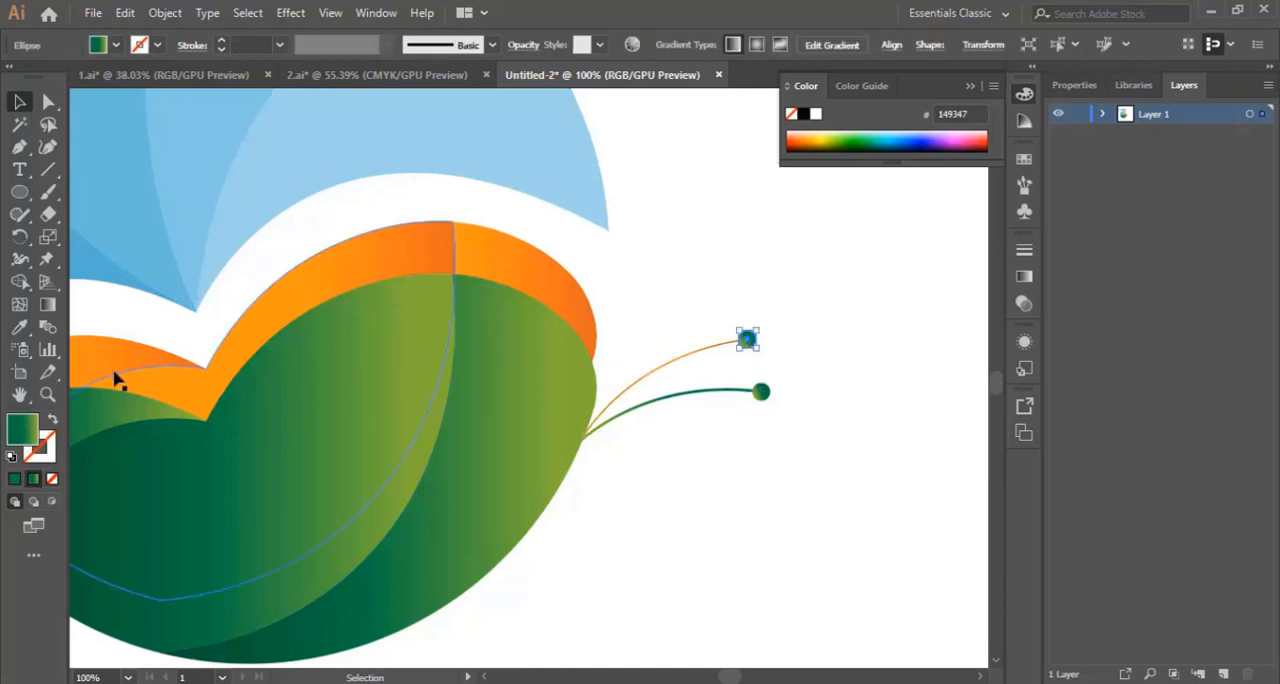
left_click(20, 327)
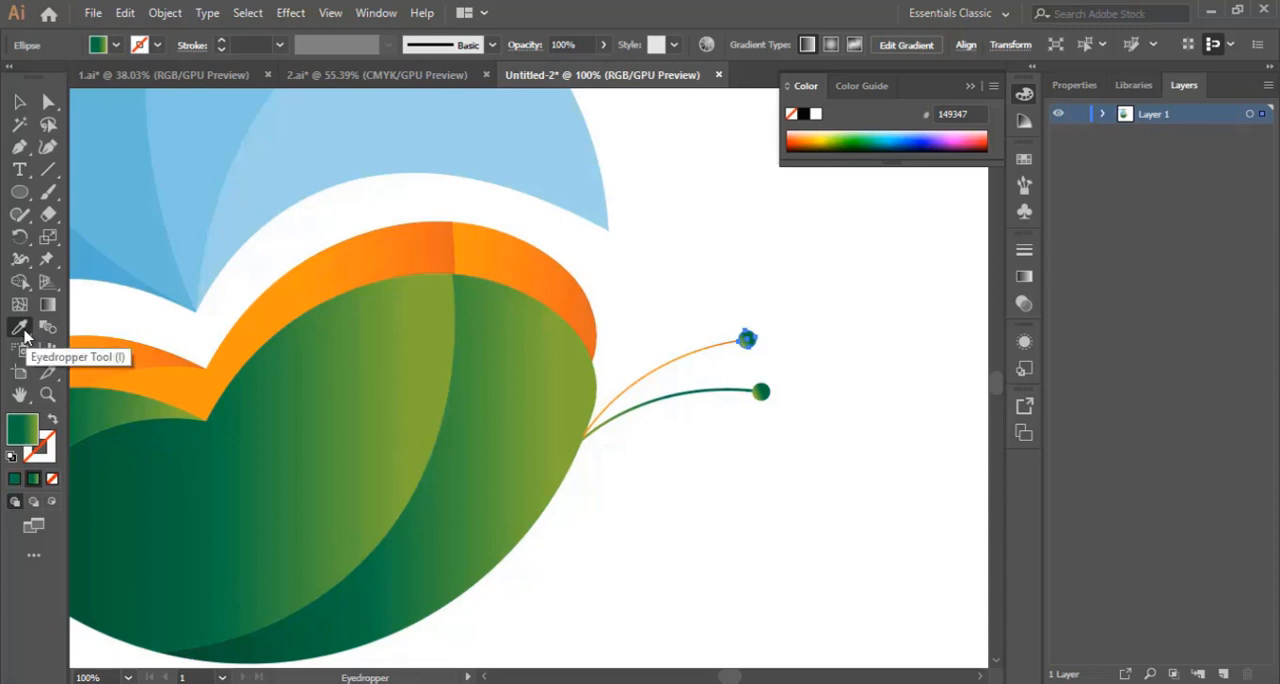
left_click(540, 266)
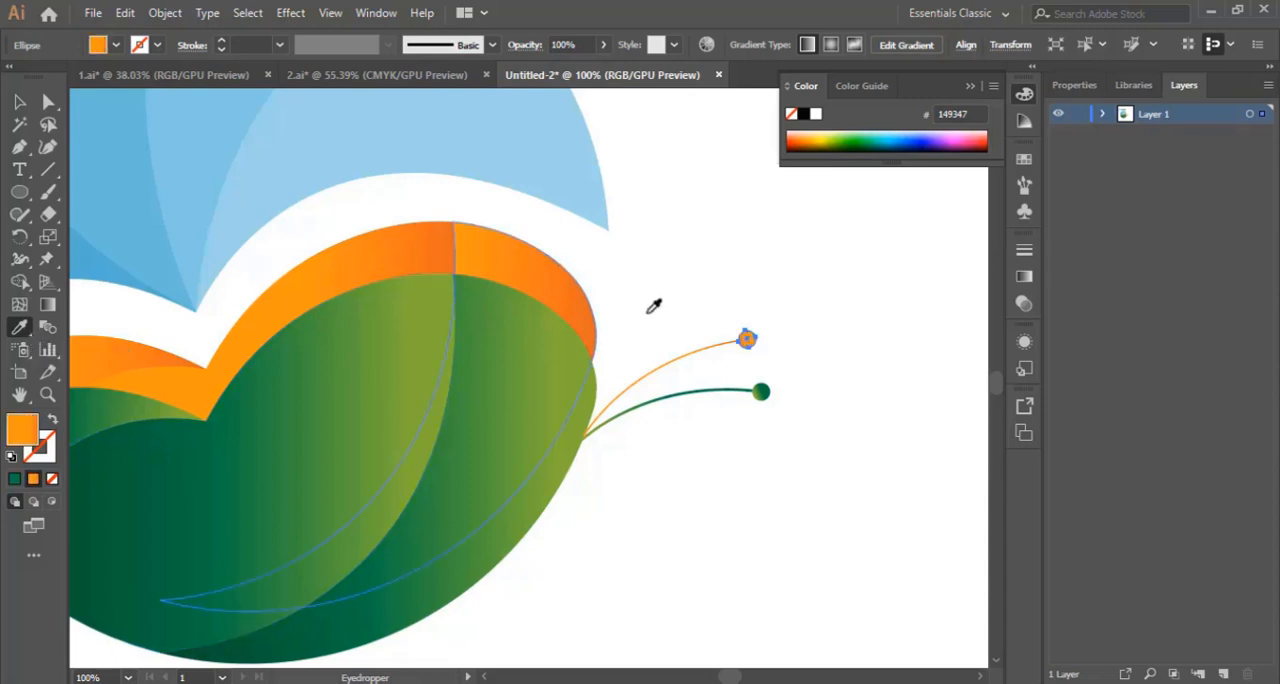
left_click(21, 104)
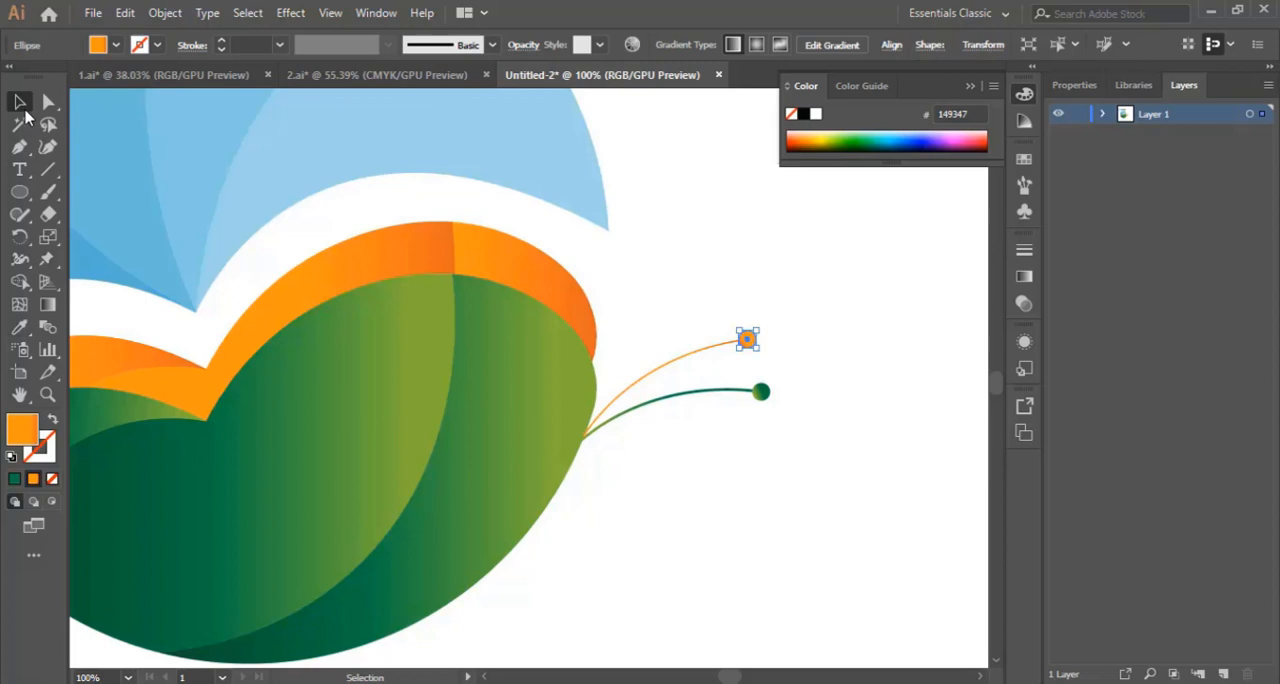
left_click(822, 341)
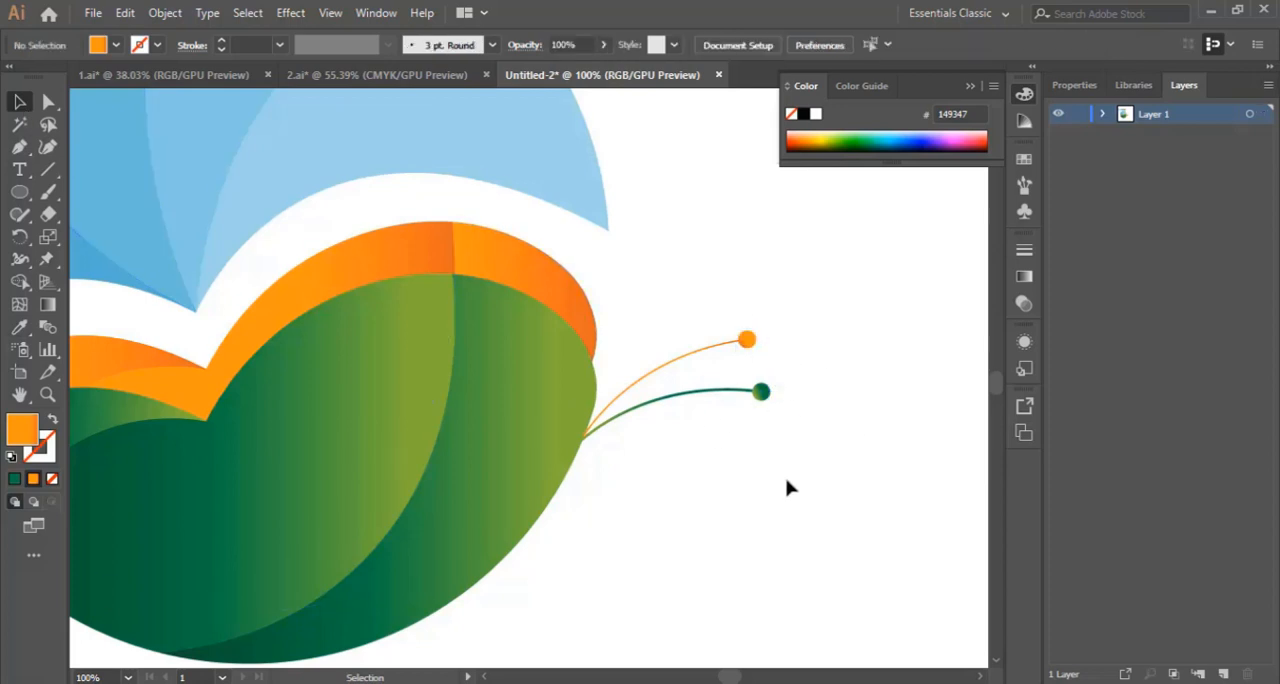
key("ctrl+minus")
key("ctrl+minus")
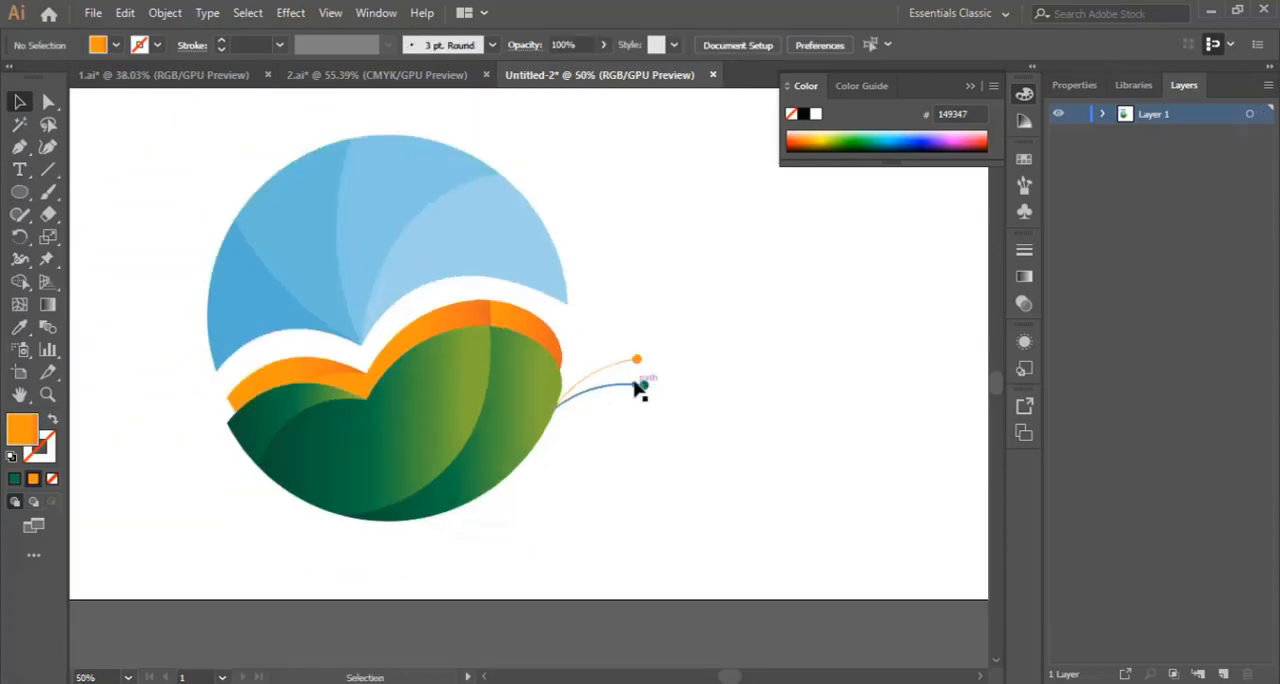
Step: Move the circular logo together with its two antennae further right on the artboard, and deselect it
scroll(537, 323, "up", 1)
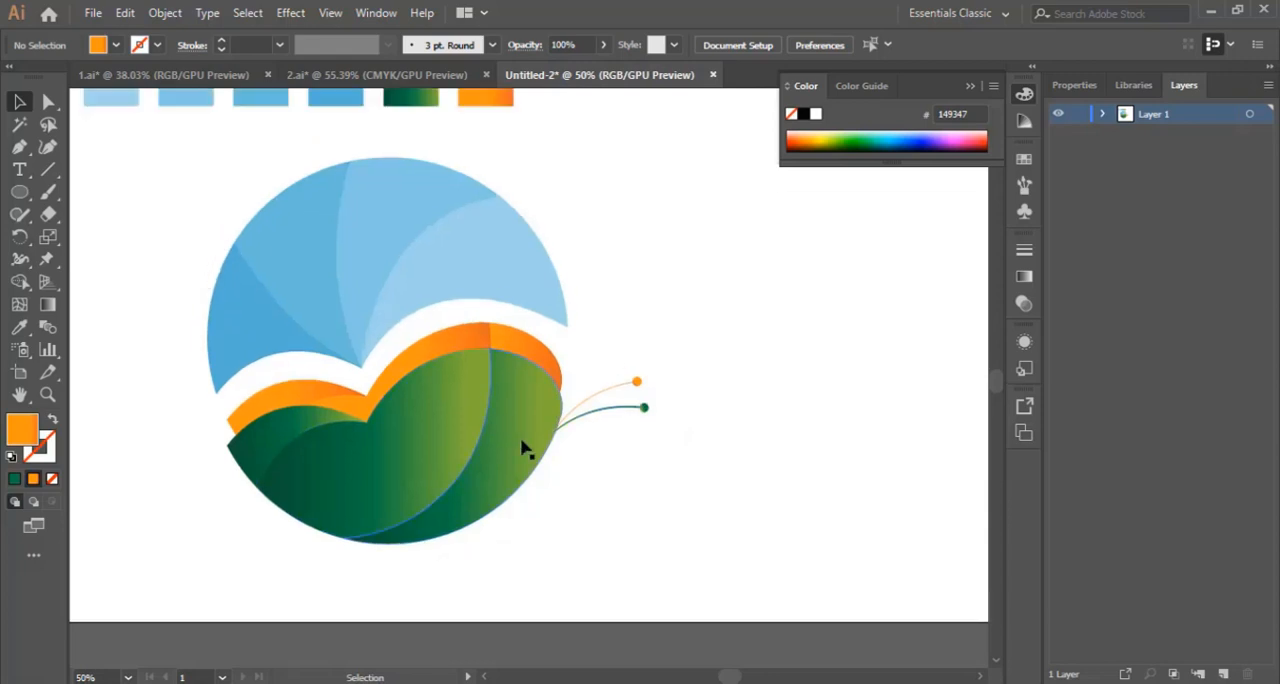
left_click_drag(735, 680, 737, 675)
scroll(523, 604, "up", 2)
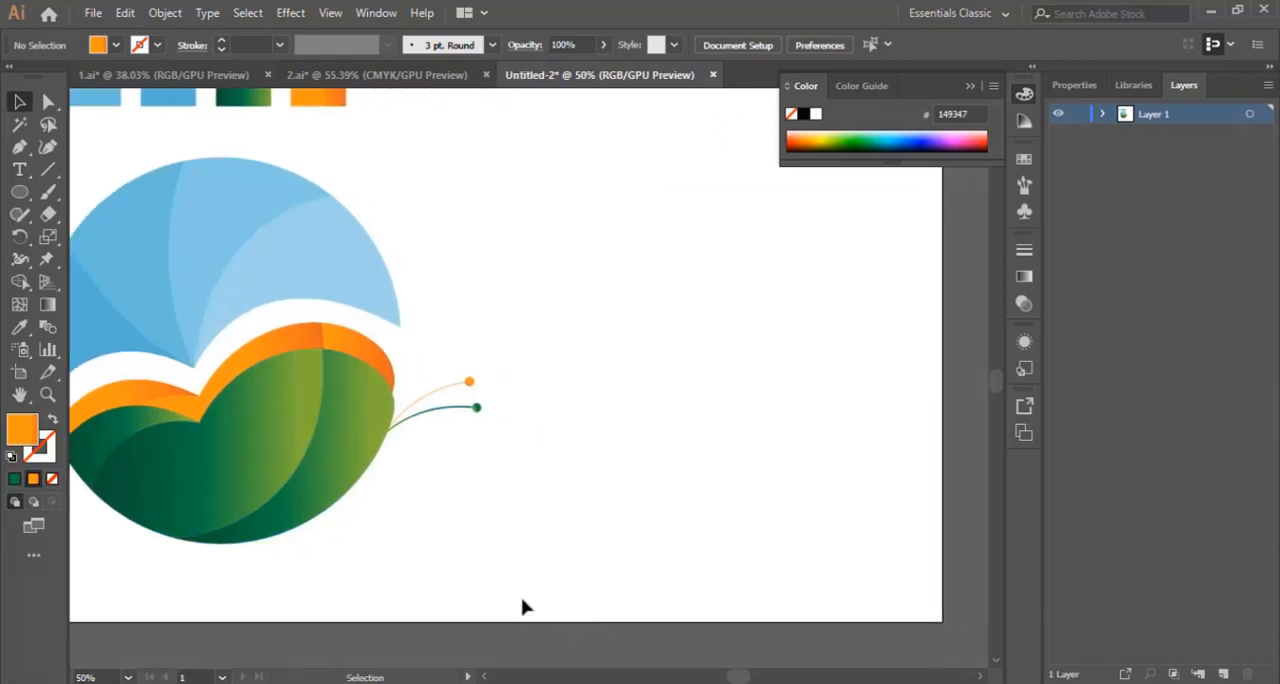
left_click_drag(560, 271, 126, 563)
left_click_drag(209, 314, 614, 285)
scroll(640, 480, "down", 3)
left_click(623, 572)
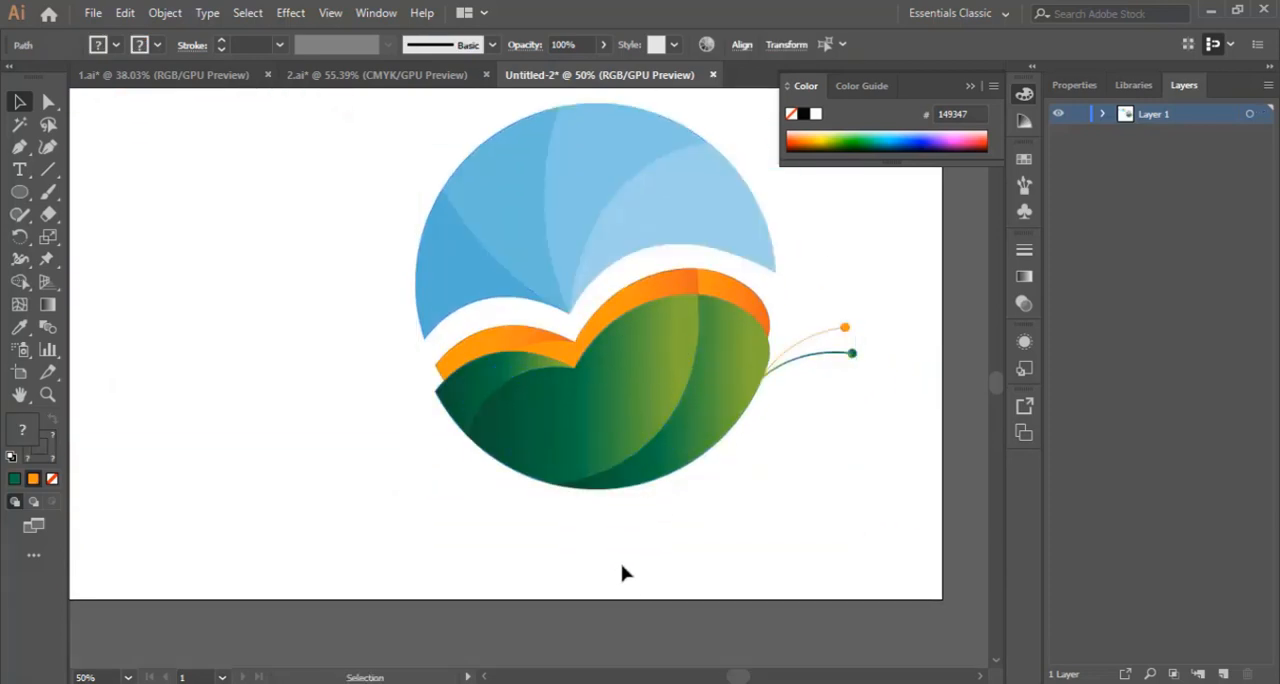
Step: Select the logo shapes and antenna curves and move them slightly upward to make room beneath the circle
scroll(450, 560, "up", 2)
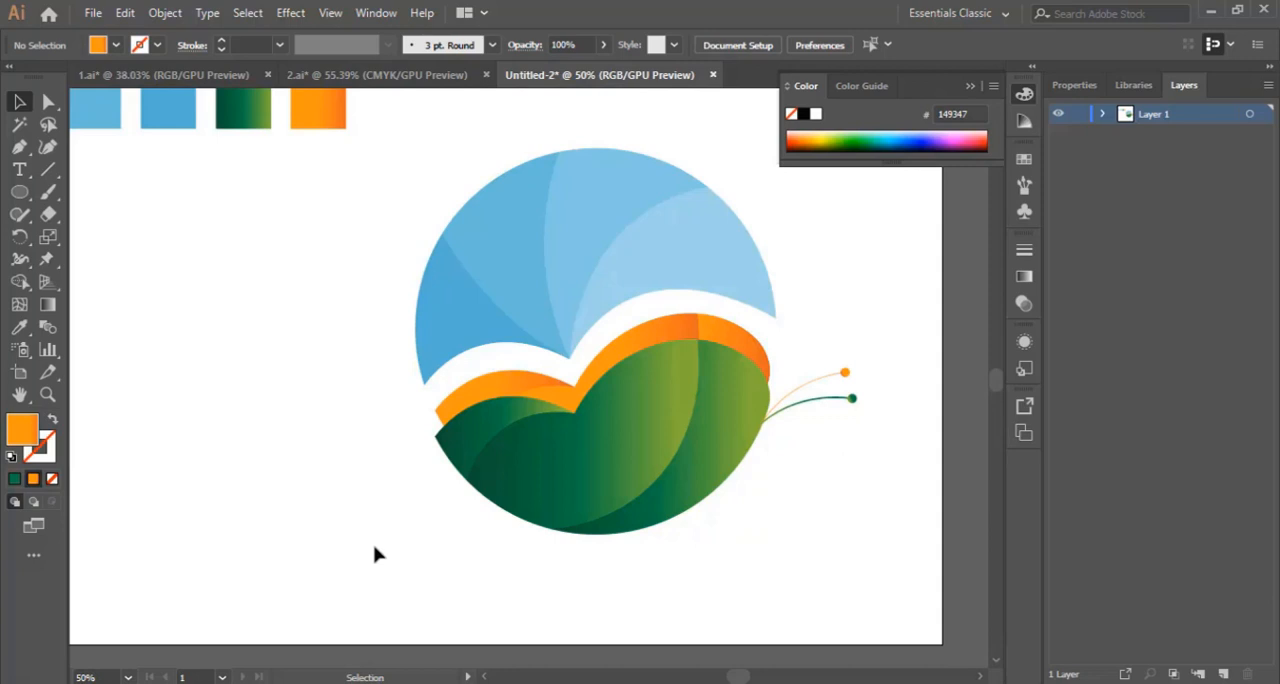
scroll(672, 517, "down", 3)
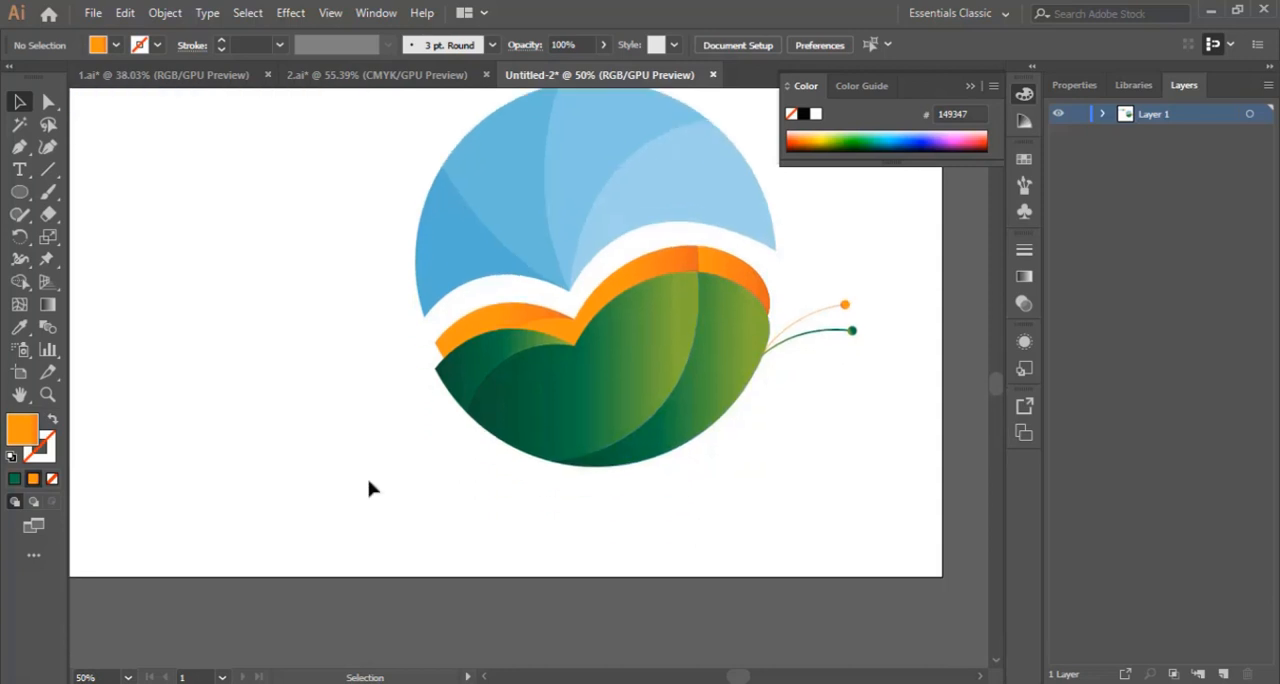
left_click_drag(390, 128, 806, 425)
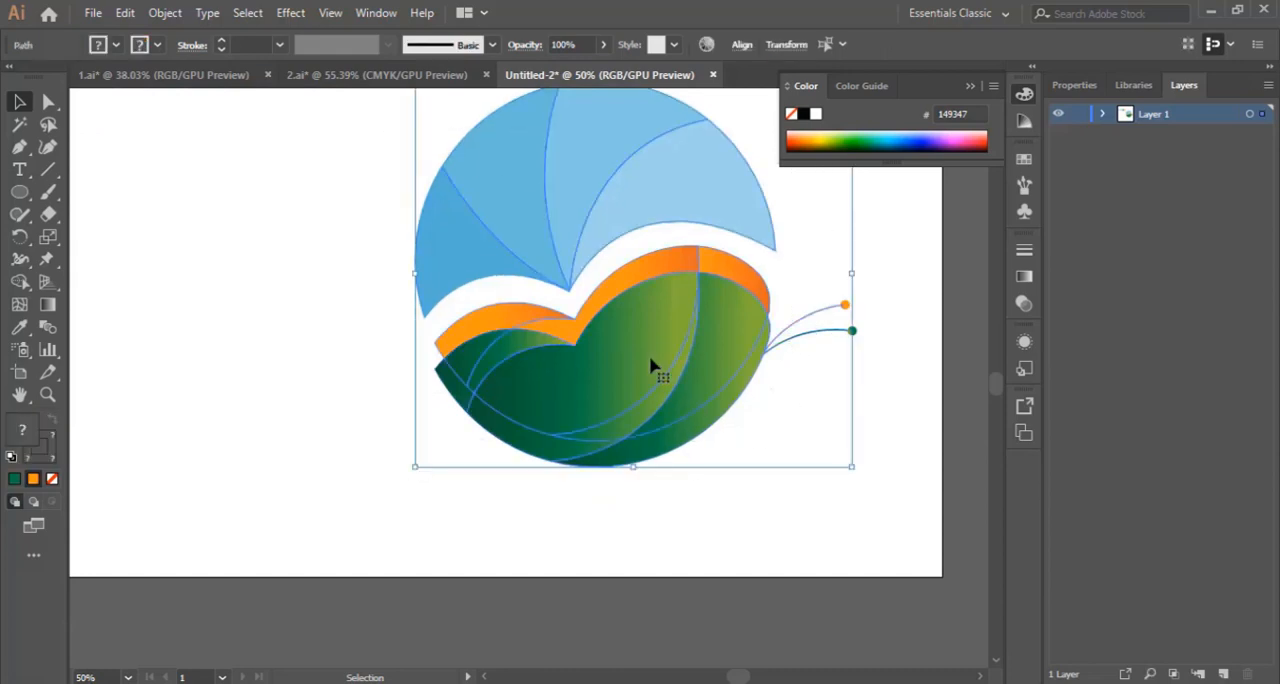
left_click_drag(648, 358, 649, 330)
scroll(648, 400, "up", 3)
scroll(647, 410, "up", 2)
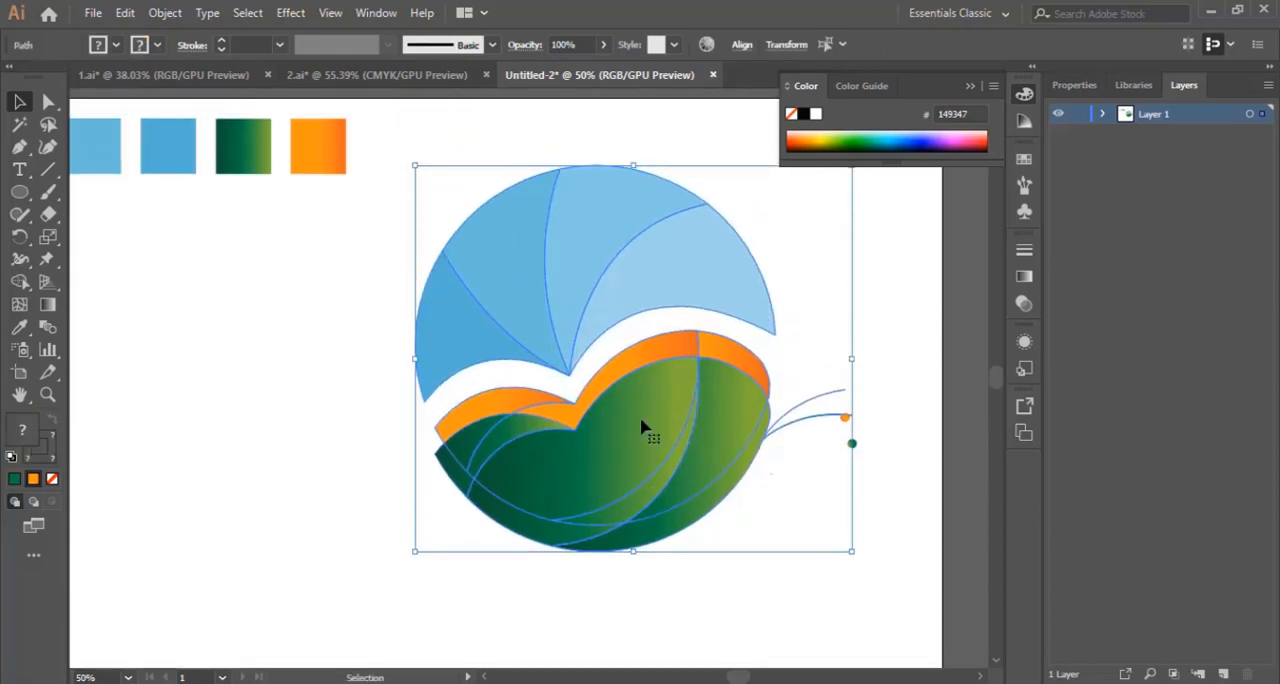
scroll(645, 428, "down", 3)
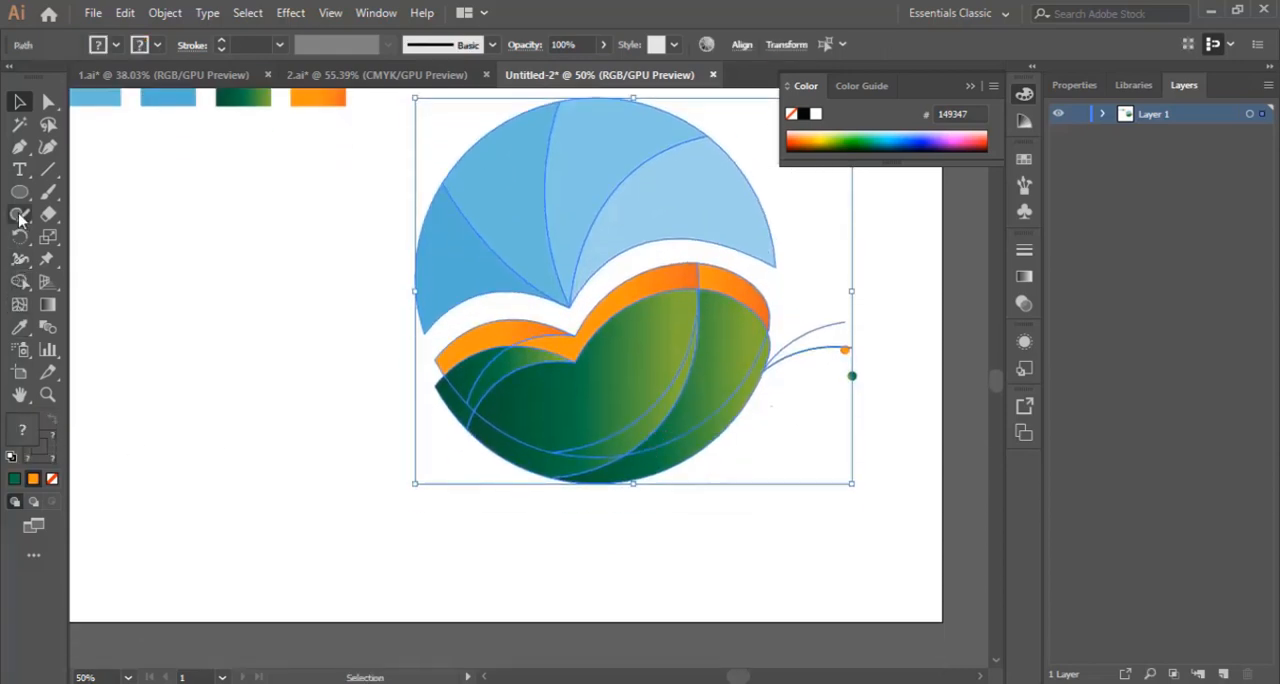
Step: Add the text "butterfly" below the circle at a font size of 48 pt
left_click(24, 172)
scroll(571, 494, "down", 2)
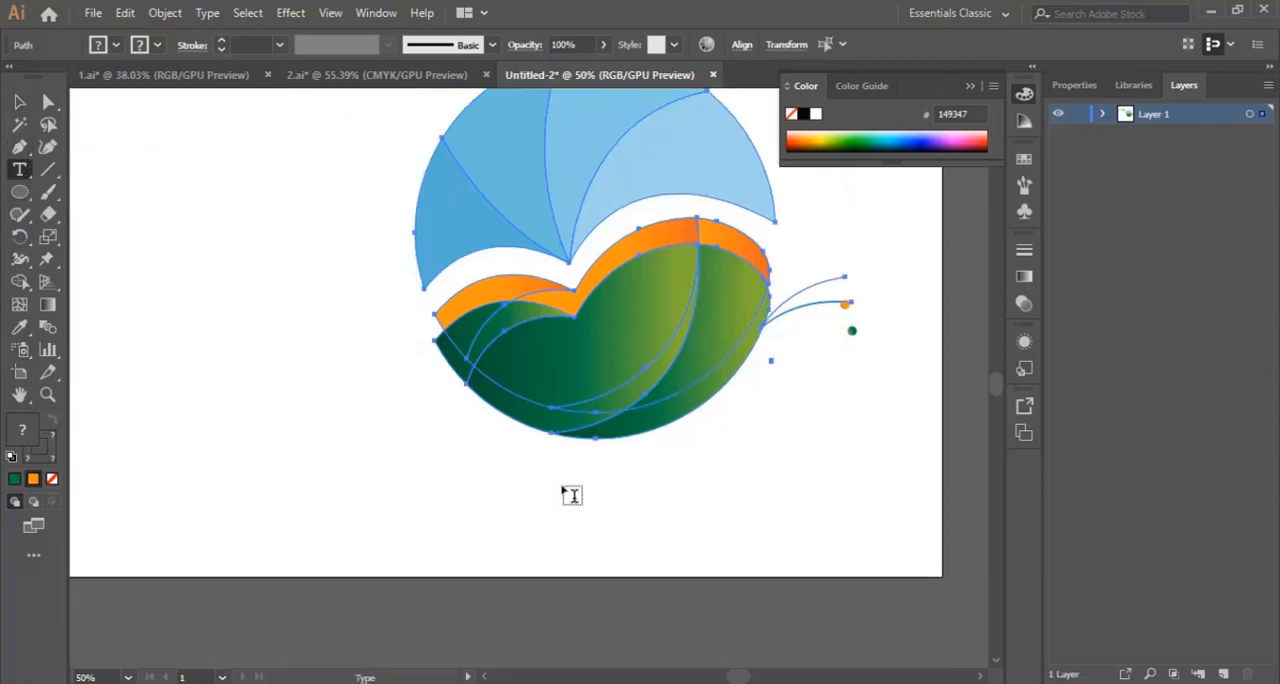
scroll(569, 505, "up", 1)
left_click(560, 517)
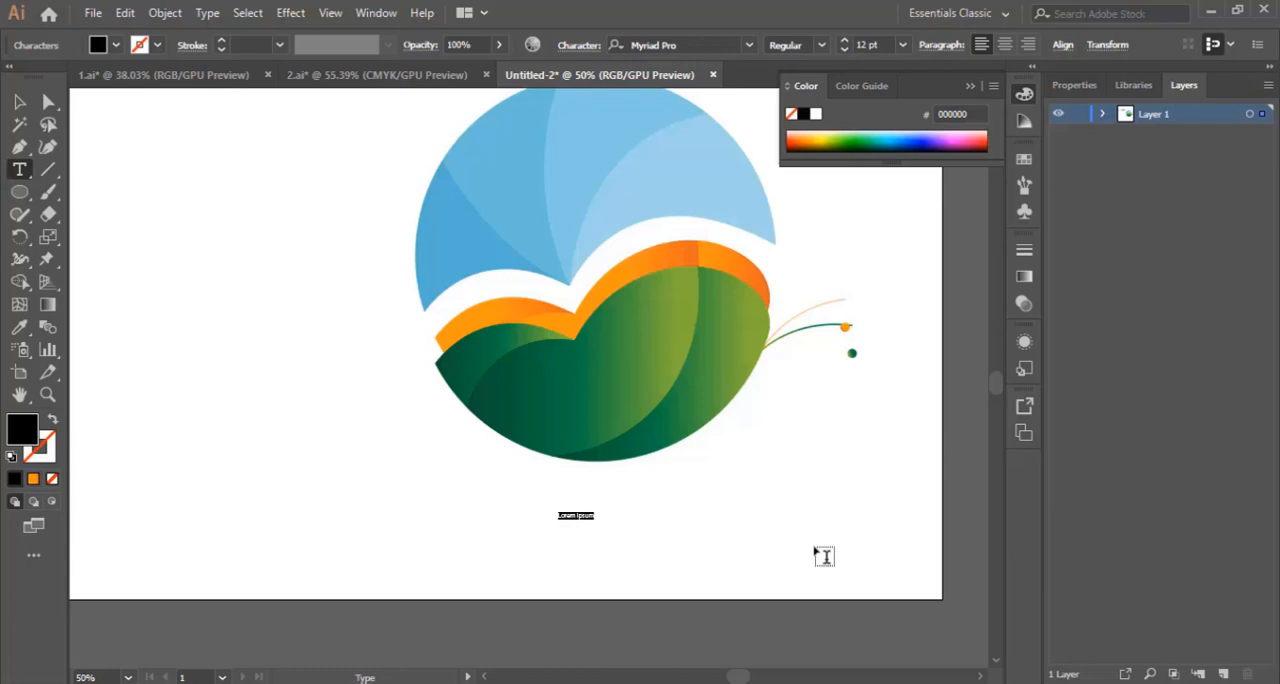
left_click(902, 45)
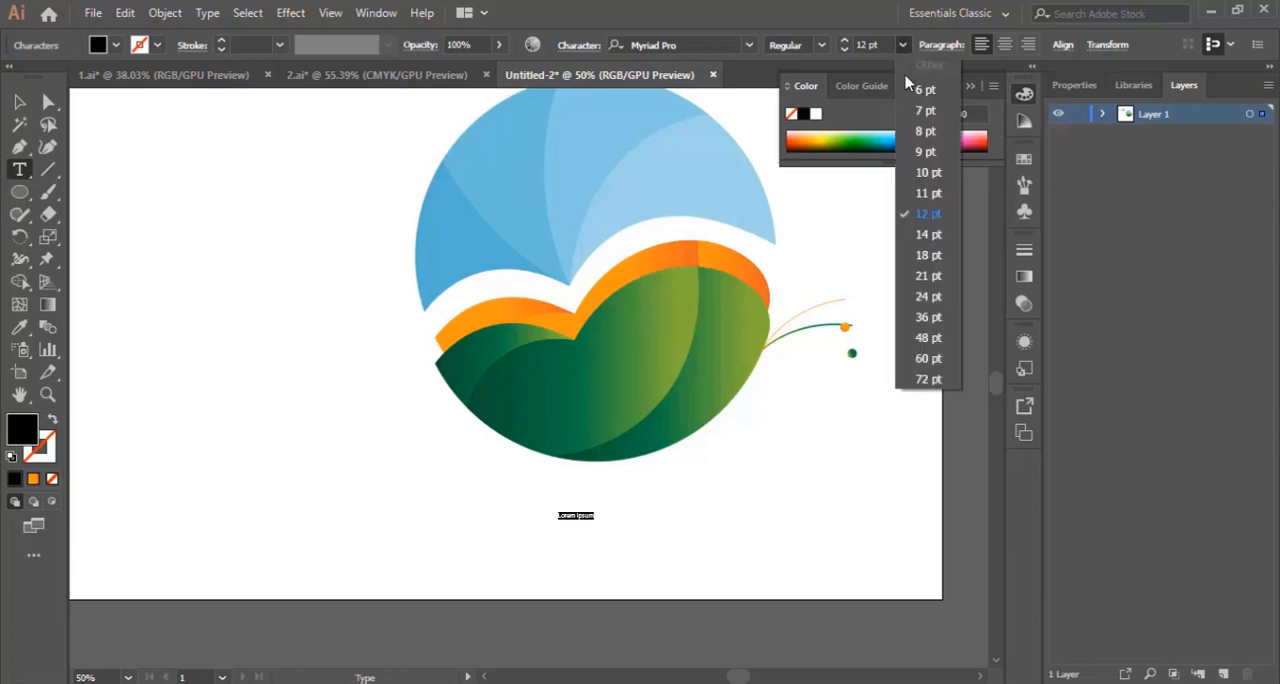
left_click(940, 340)
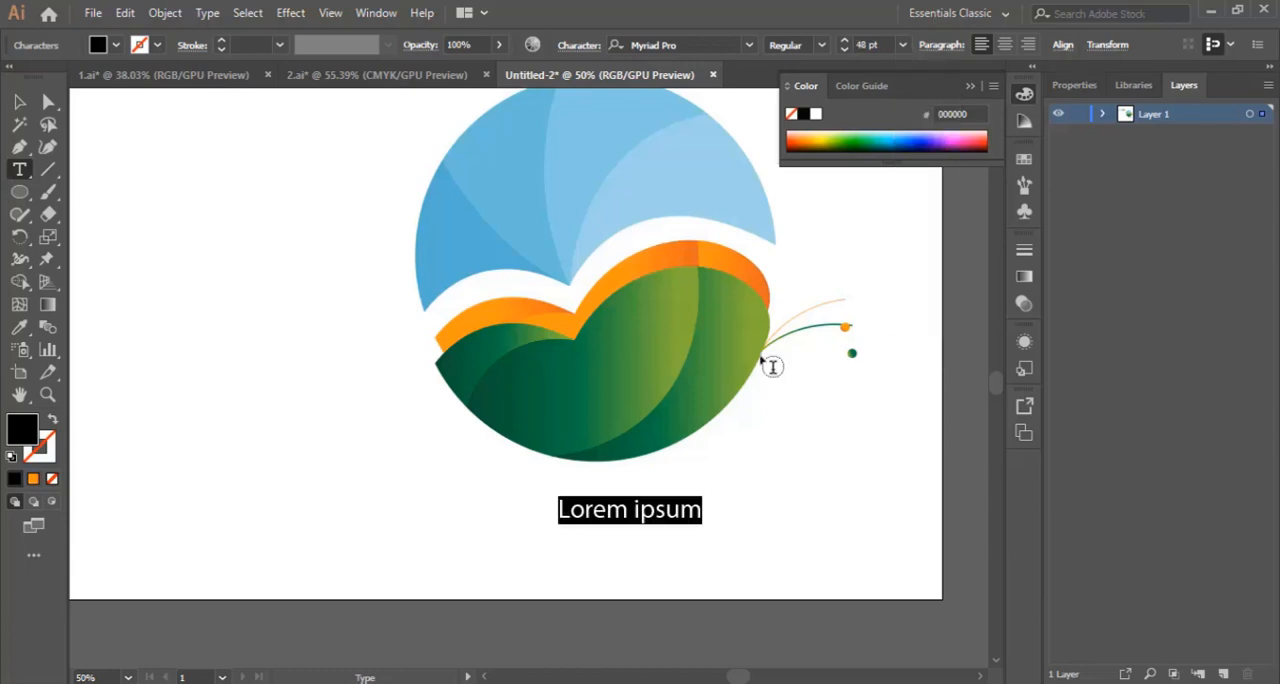
type("b")
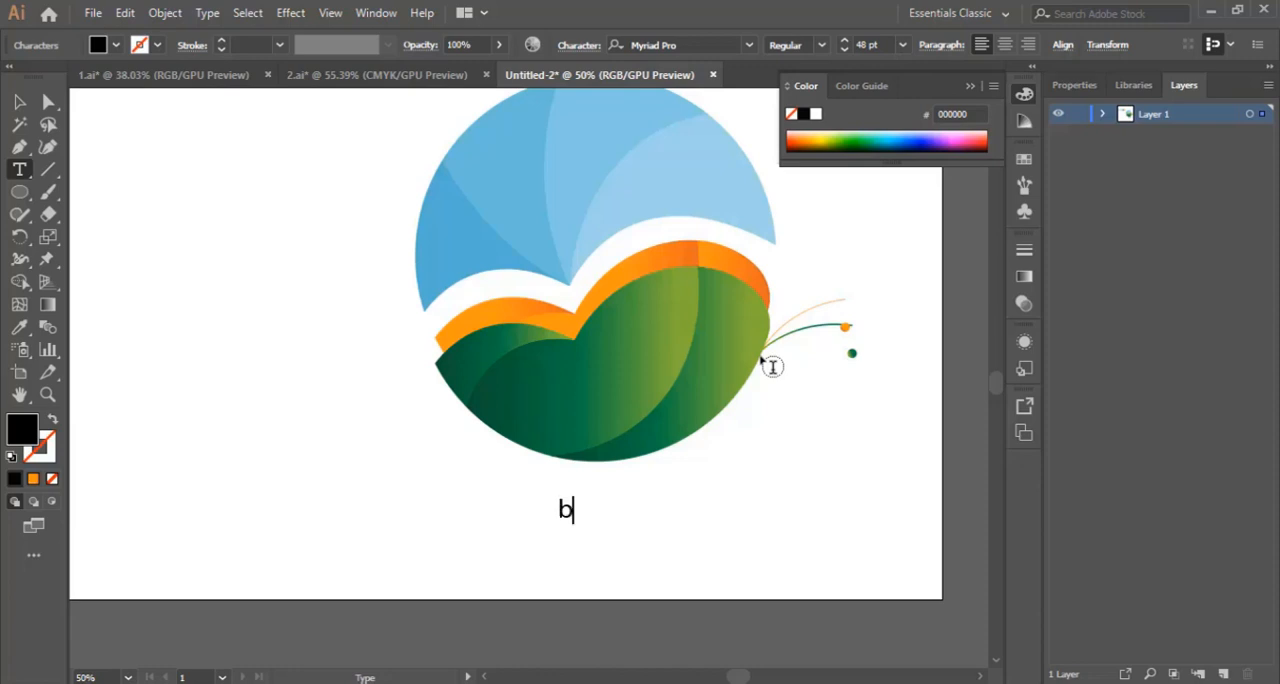
type("uterfly")
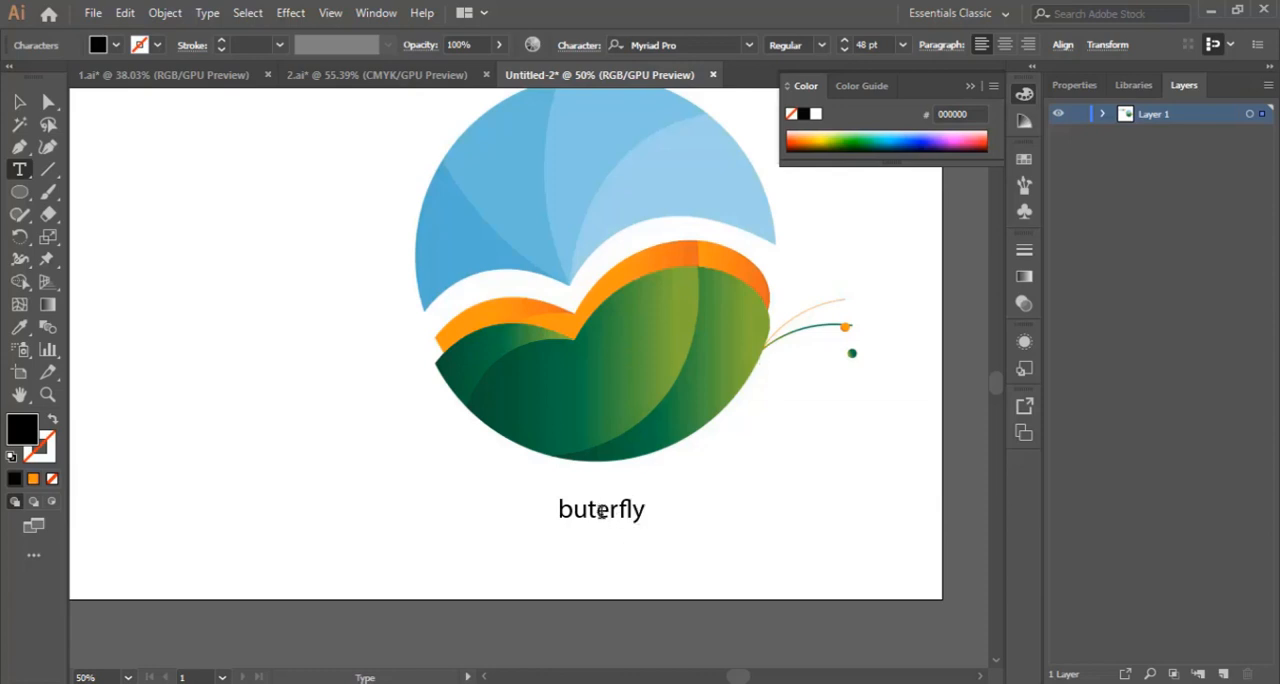
type("t")
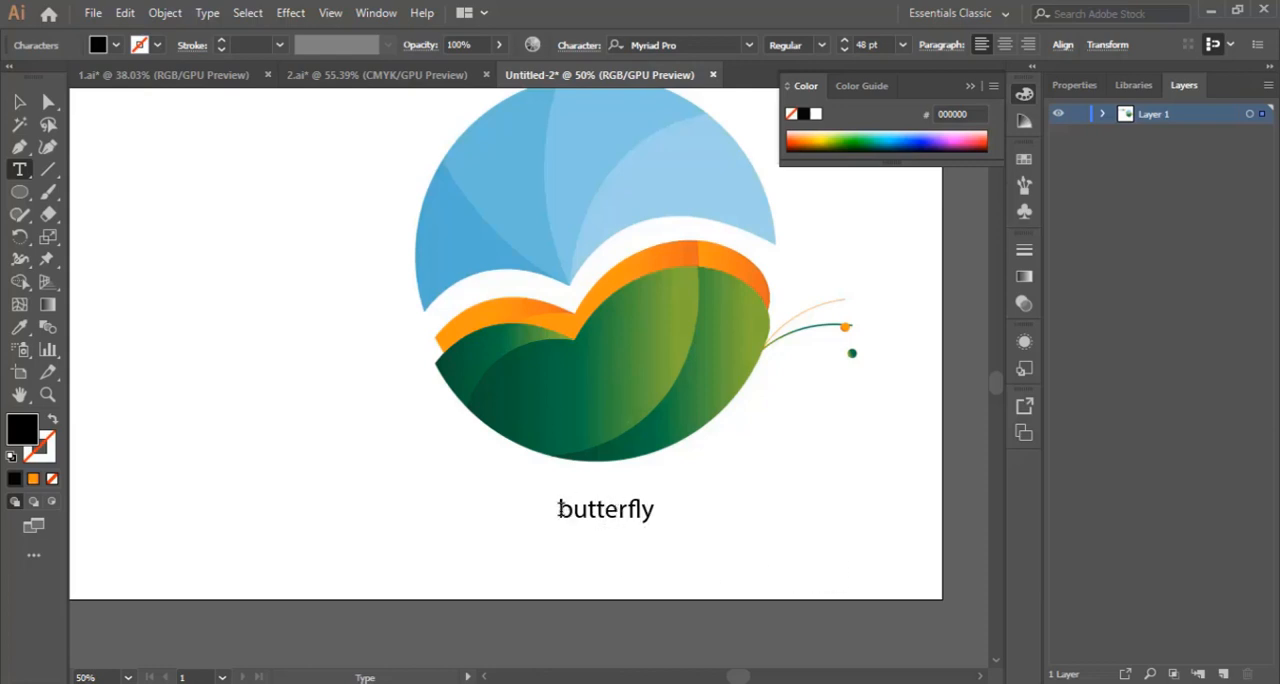
Step: Set the whole word "butterfly" in the Back to Black Demo font at 60 pt and finish text editing
left_click_drag(558, 509, 746, 515)
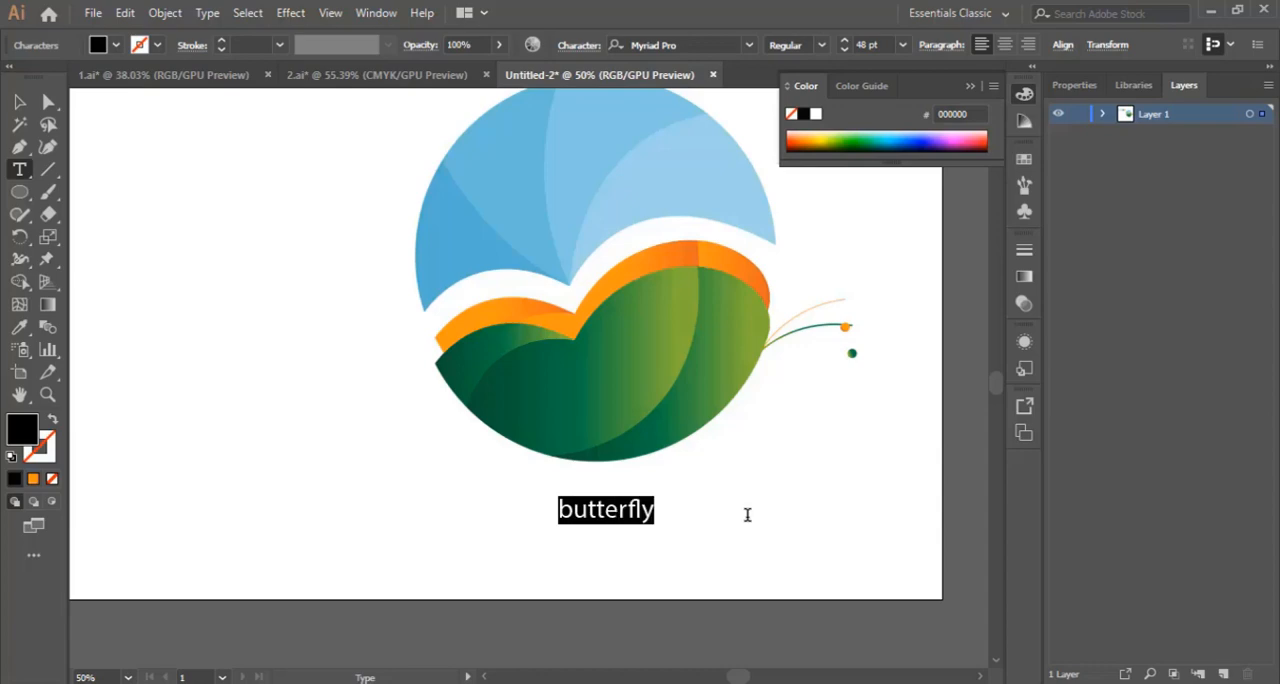
left_click(702, 45)
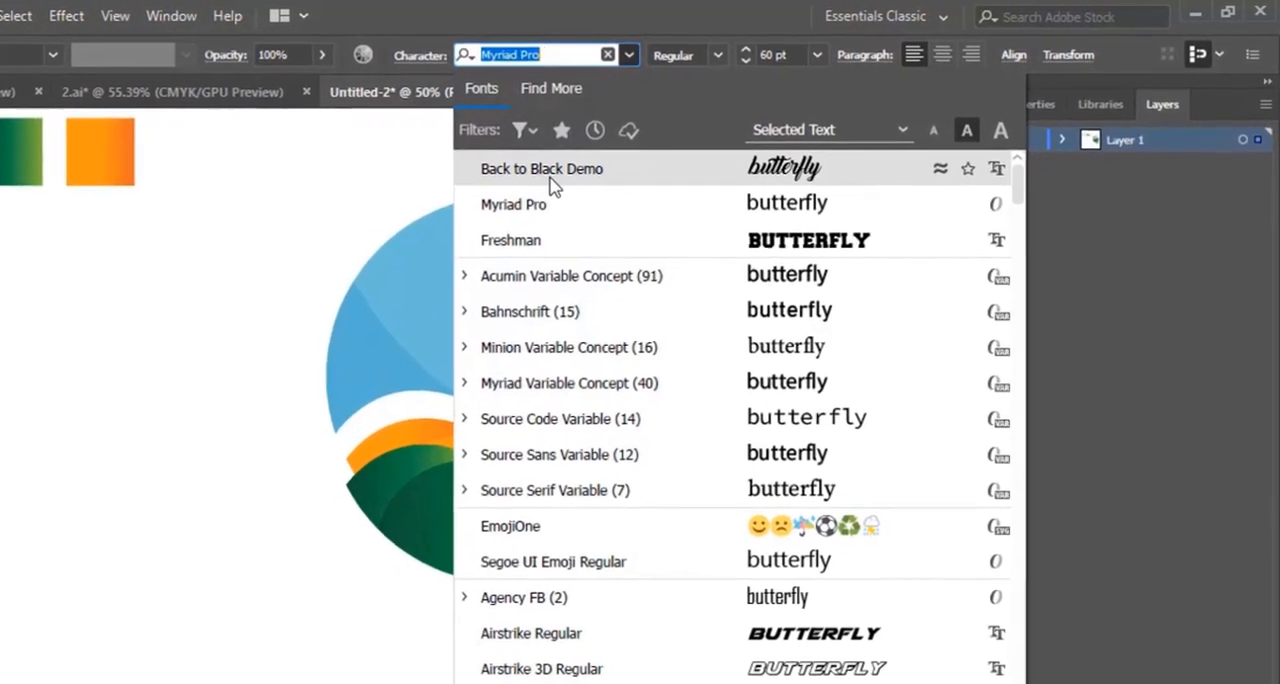
left_click(550, 172)
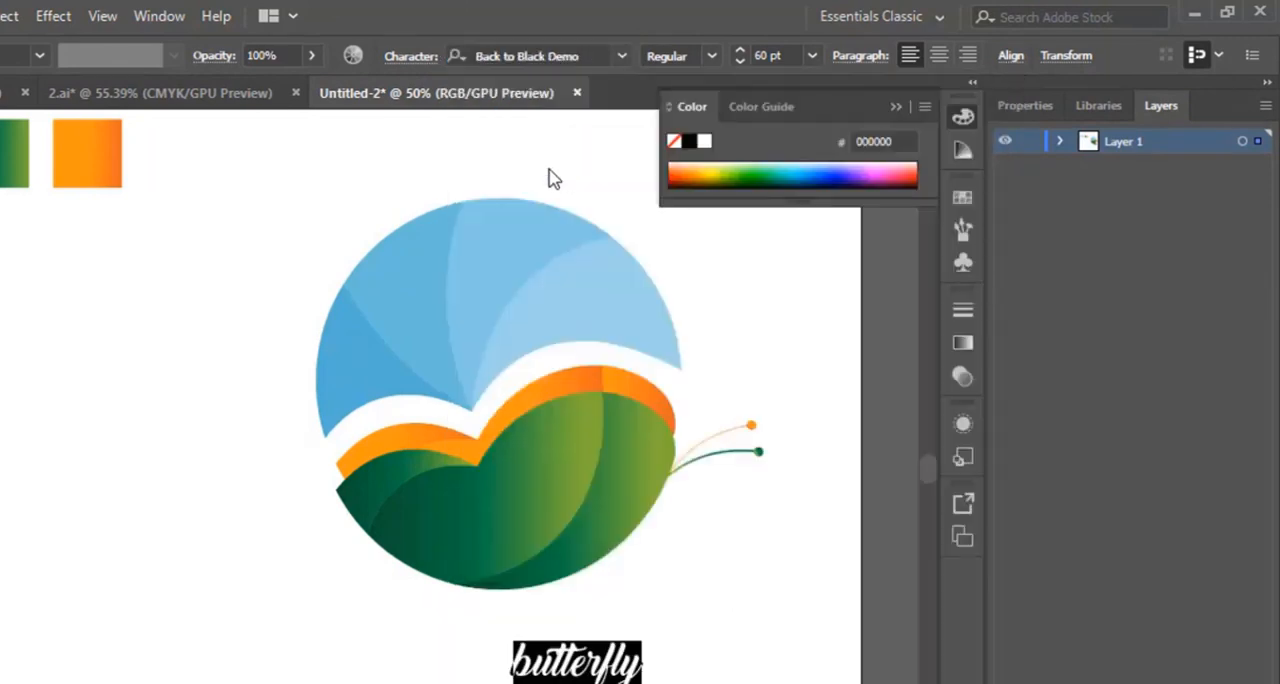
key("Escape")
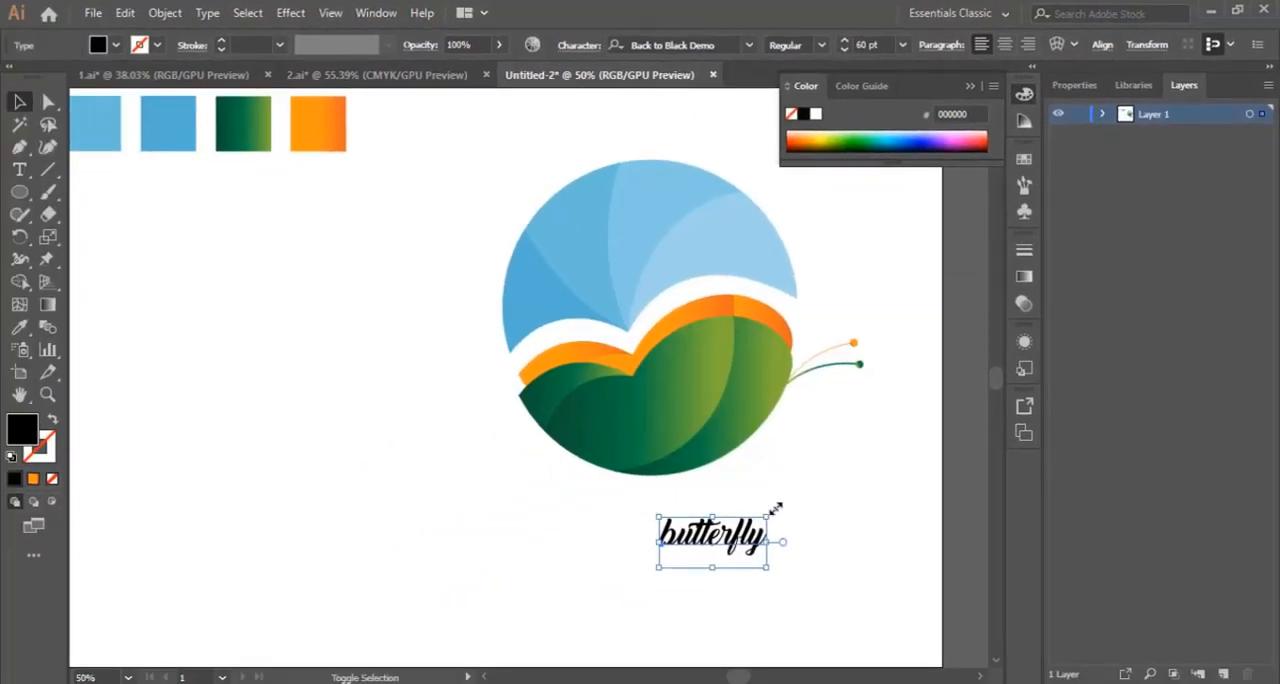
Step: Enlarge the word "butterfly" and position it centred beneath the circle, then deselect it and collapse the Color panel
left_click_drag(770, 516, 892, 458)
left_click_drag(848, 512, 727, 551)
left_click(833, 539)
left_click(868, 500)
left_click(970, 87)
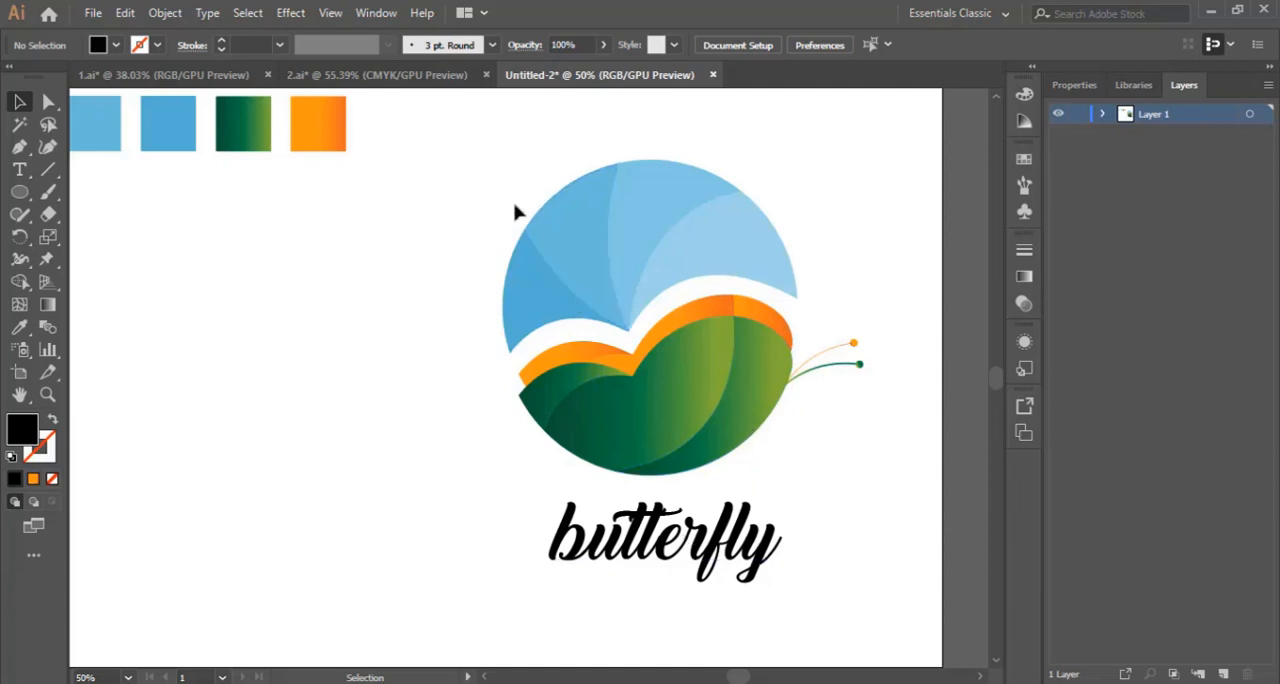
left_click_drag(515, 205, 845, 565)
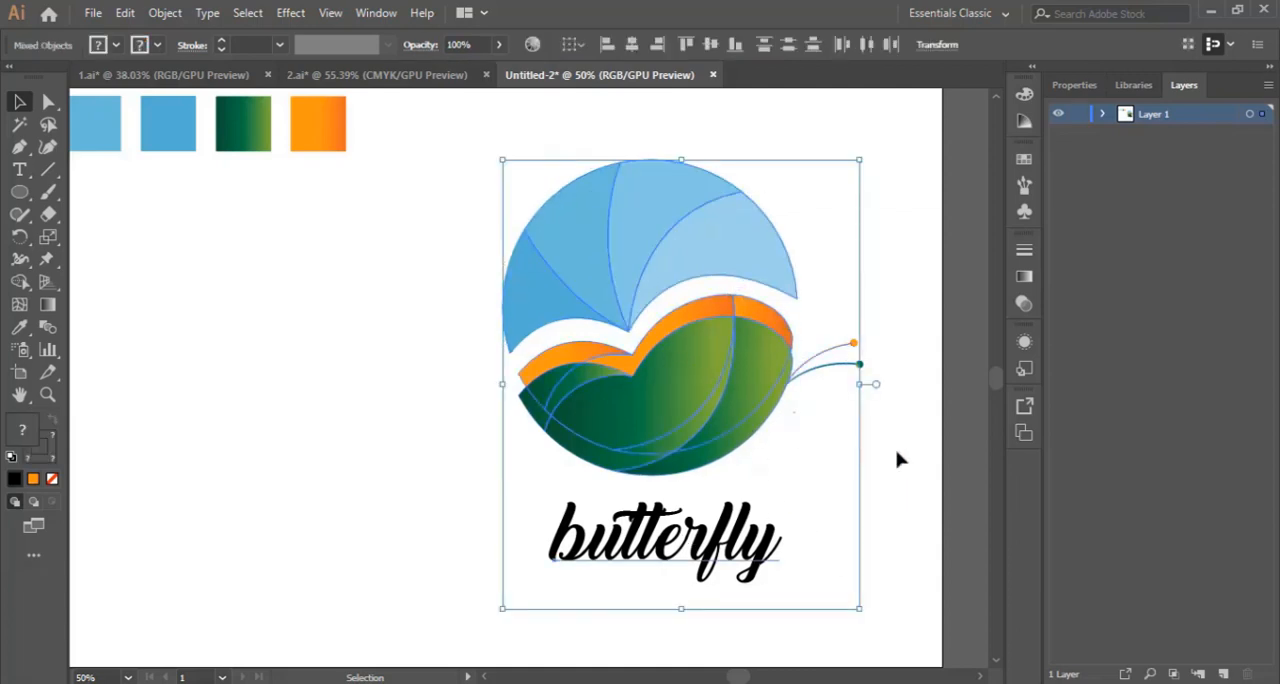
left_click(893, 482)
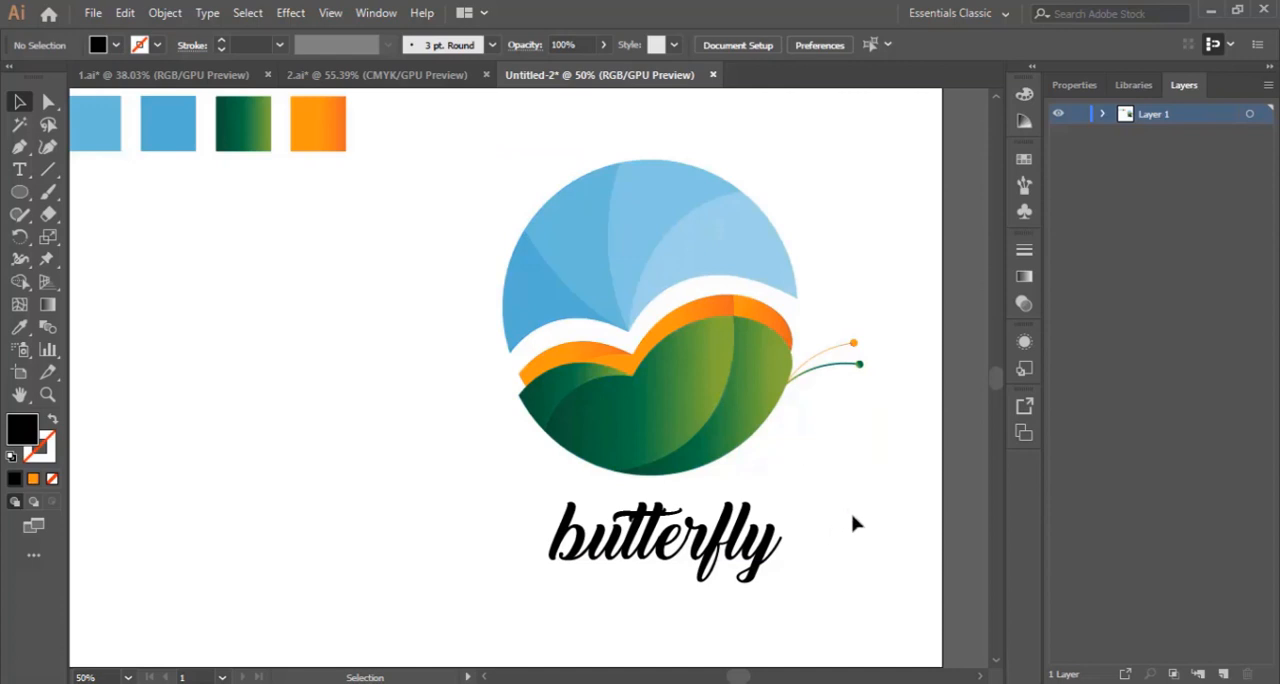